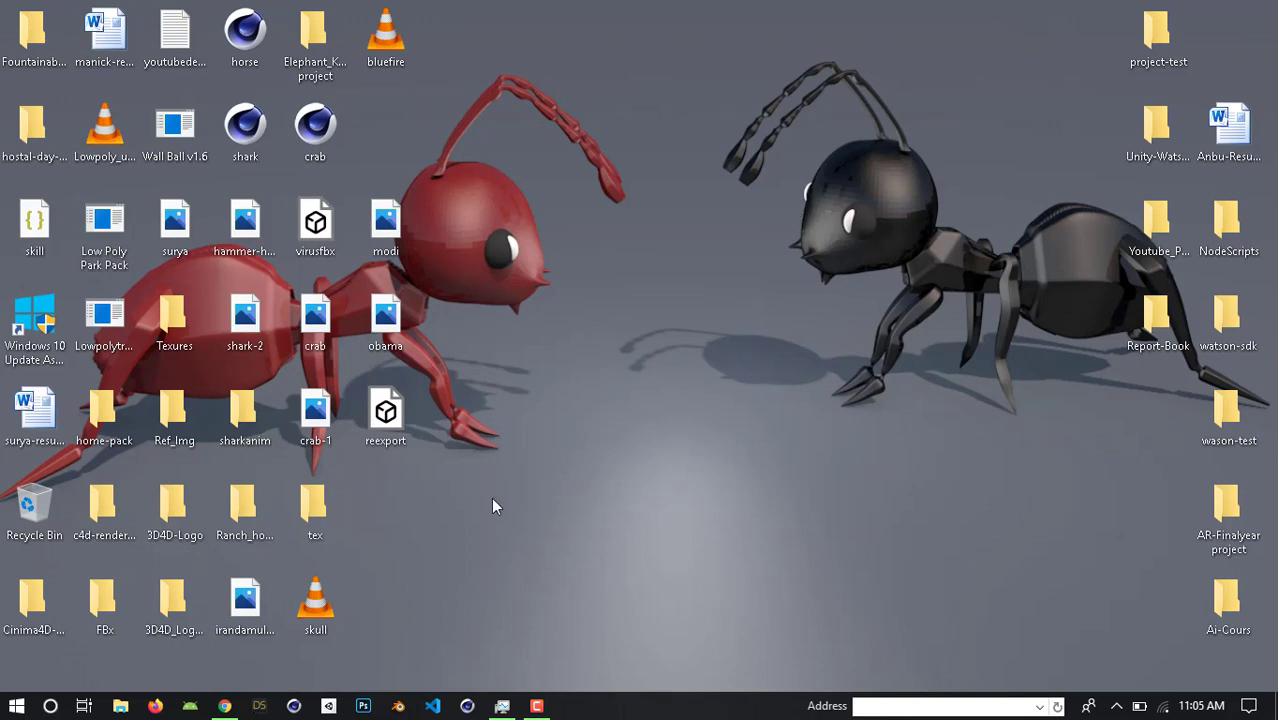
Search Google for 'daz' in Chrome and open the official daz3d.com site.
{"action": "left_click", "coordinate": [225, 706]}
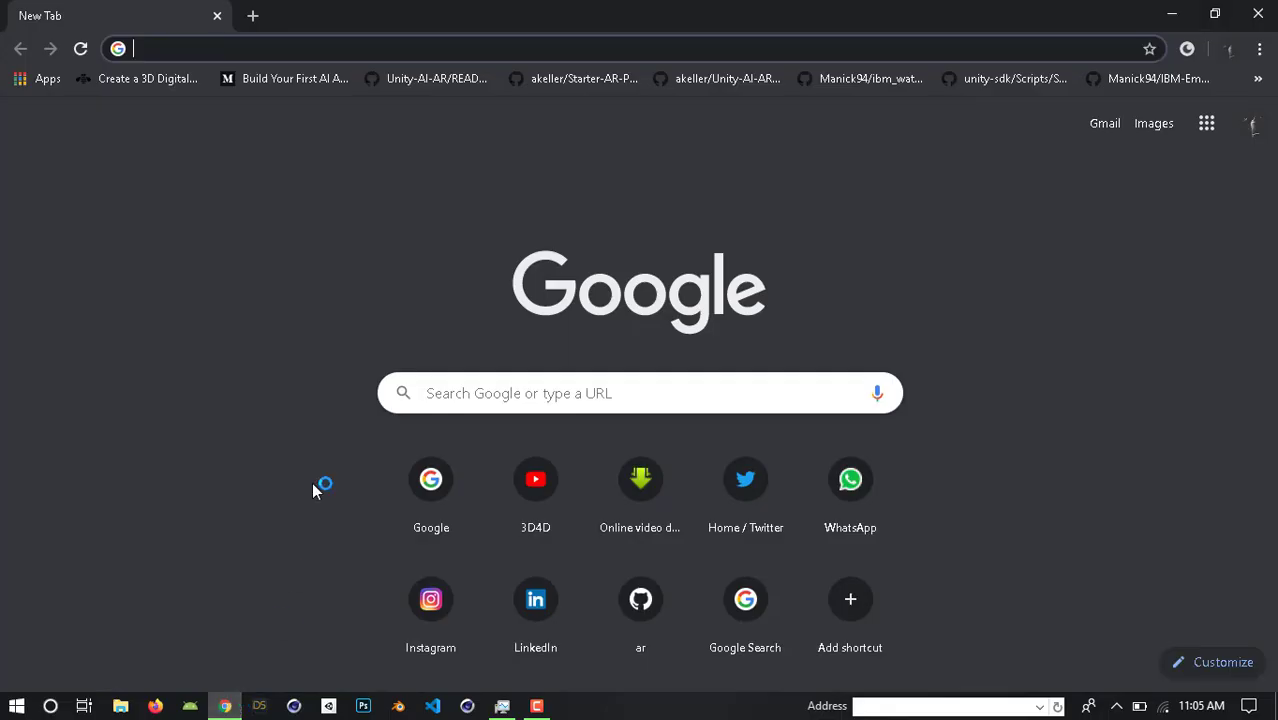
{"action": "type", "text": "daz"}
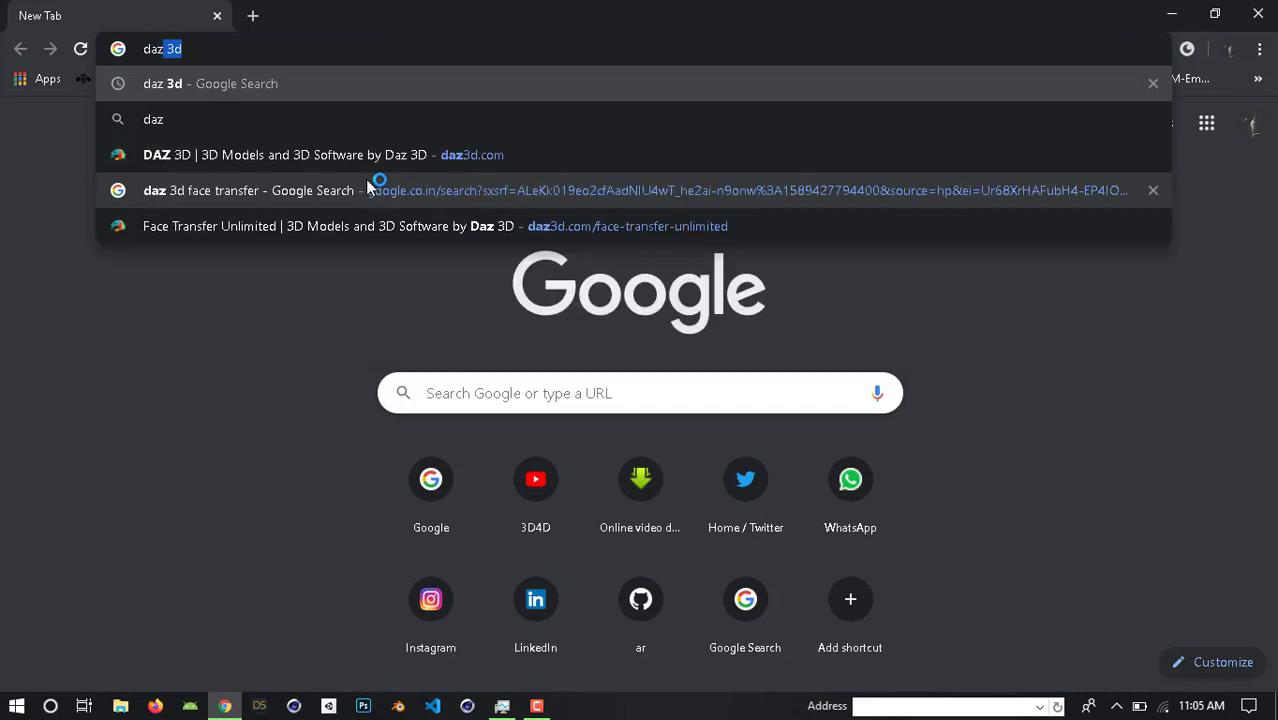
{"action": "key", "text": "Return"}
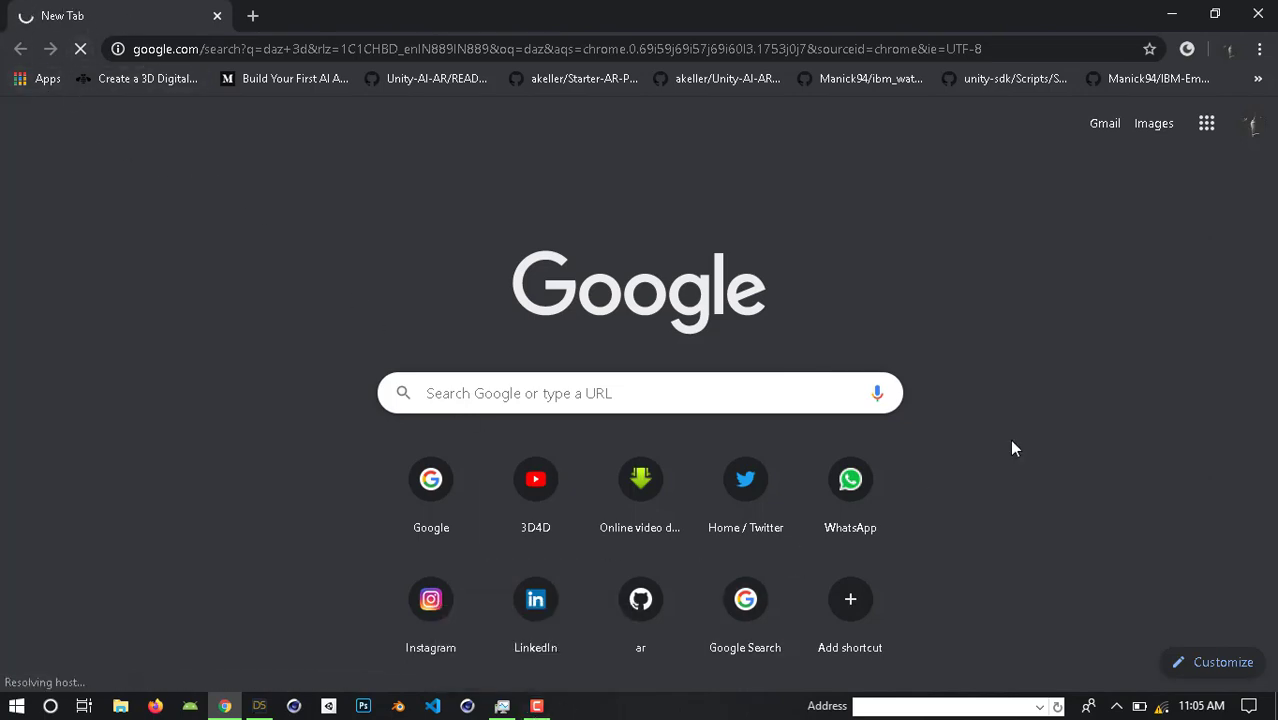
{"action": "key", "text": "alt+Tab"}
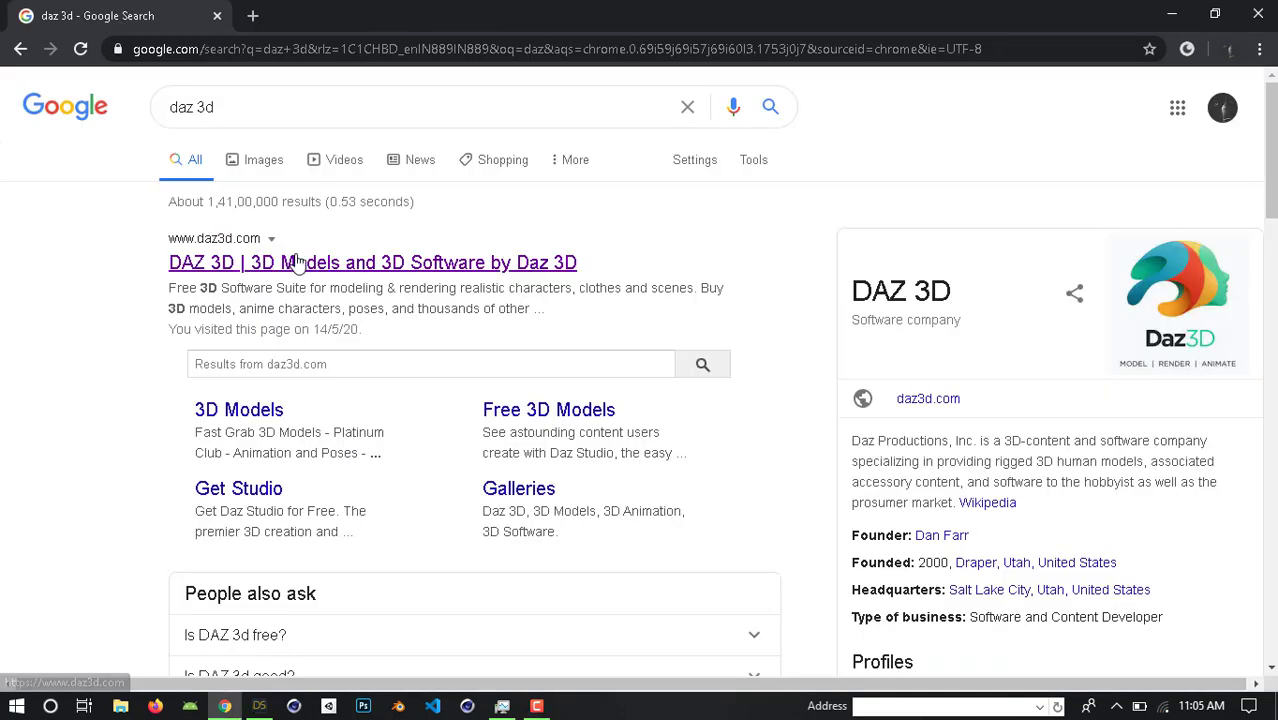
{"action": "left_click", "coordinate": [295, 262]}
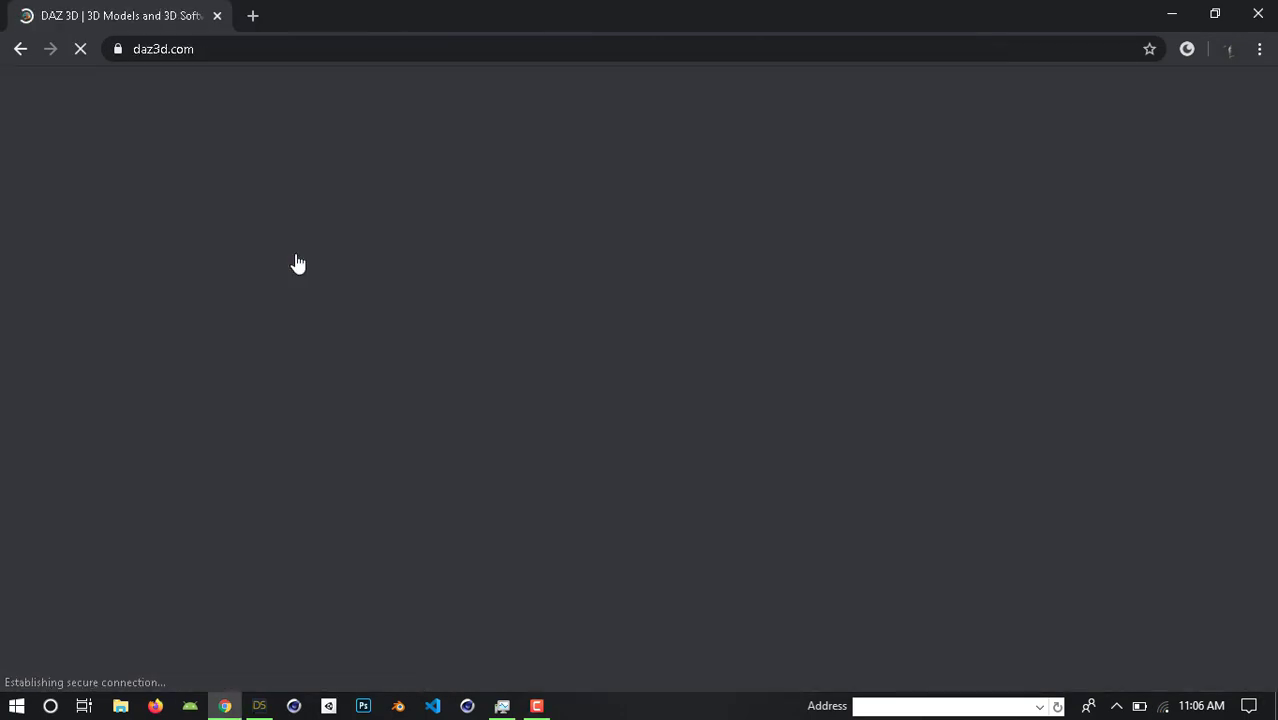
Scroll the daz3d.com homepage to its Genesis 8 Customizable Figure Platform section.
{"action": "scroll", "coordinate": [351, 318], "scroll_direction": "down", "scroll_amount": 3}
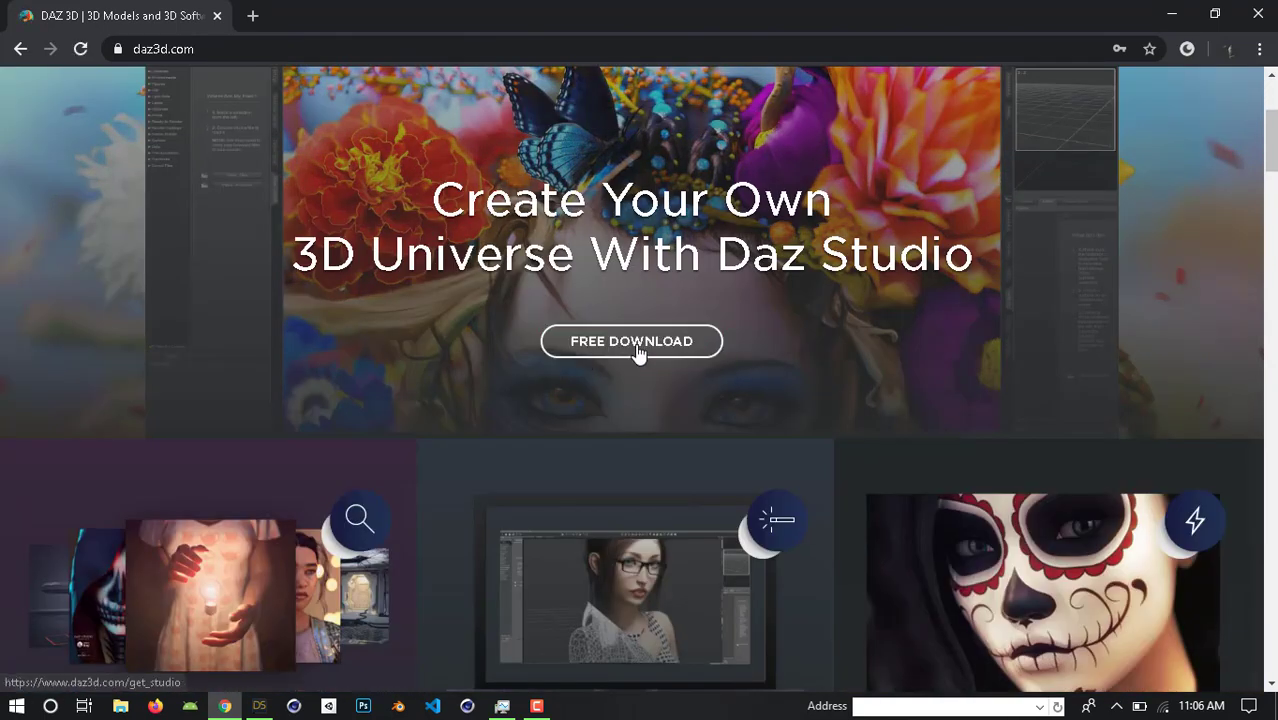
{"action": "scroll", "coordinate": [637, 355], "scroll_direction": "down", "scroll_amount": 15}
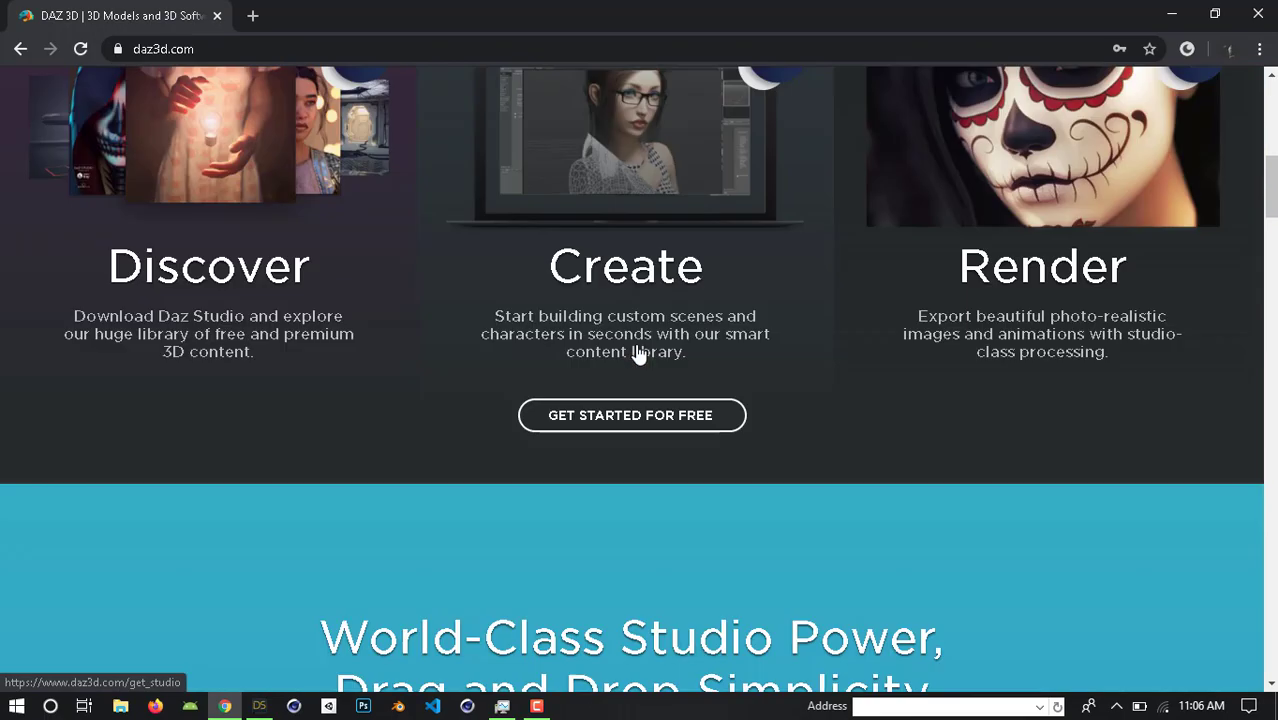
{"action": "scroll", "coordinate": [638, 355], "scroll_direction": "up", "scroll_amount": 5}
{"action": "scroll", "coordinate": [638, 355], "scroll_direction": "up", "scroll_amount": 10}
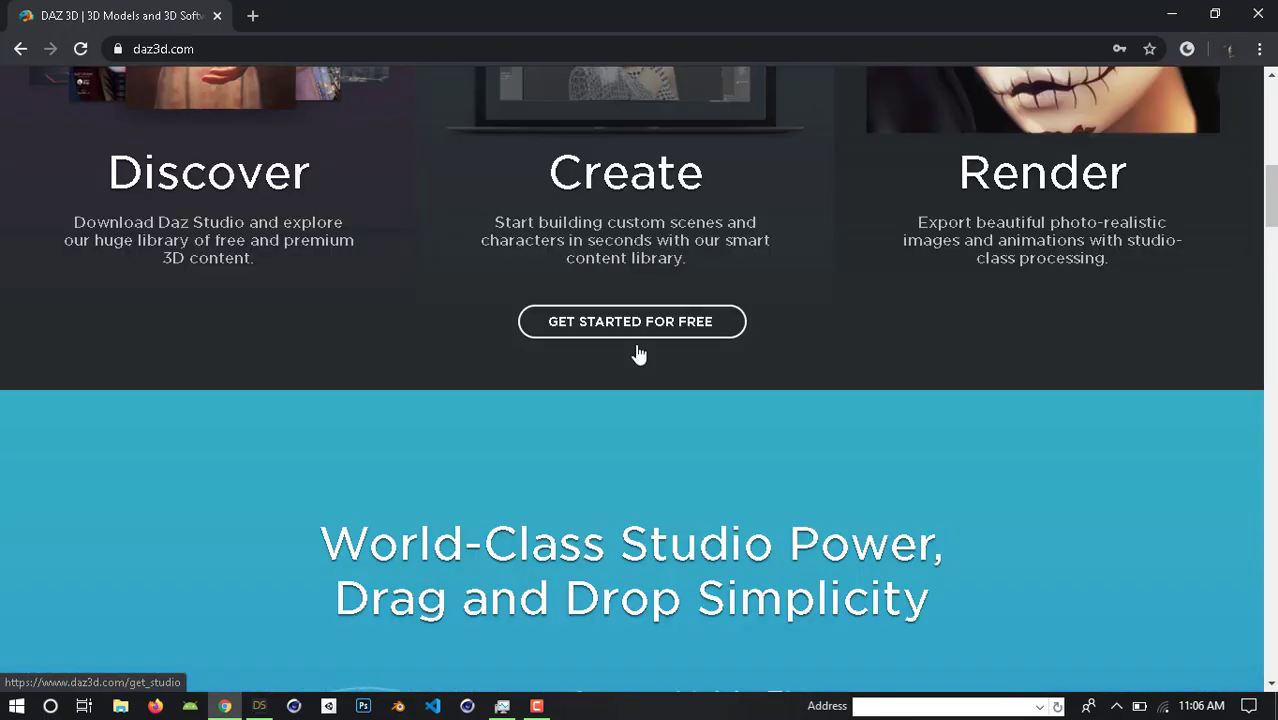
{"action": "scroll", "coordinate": [638, 352], "scroll_direction": "up", "scroll_amount": 4}
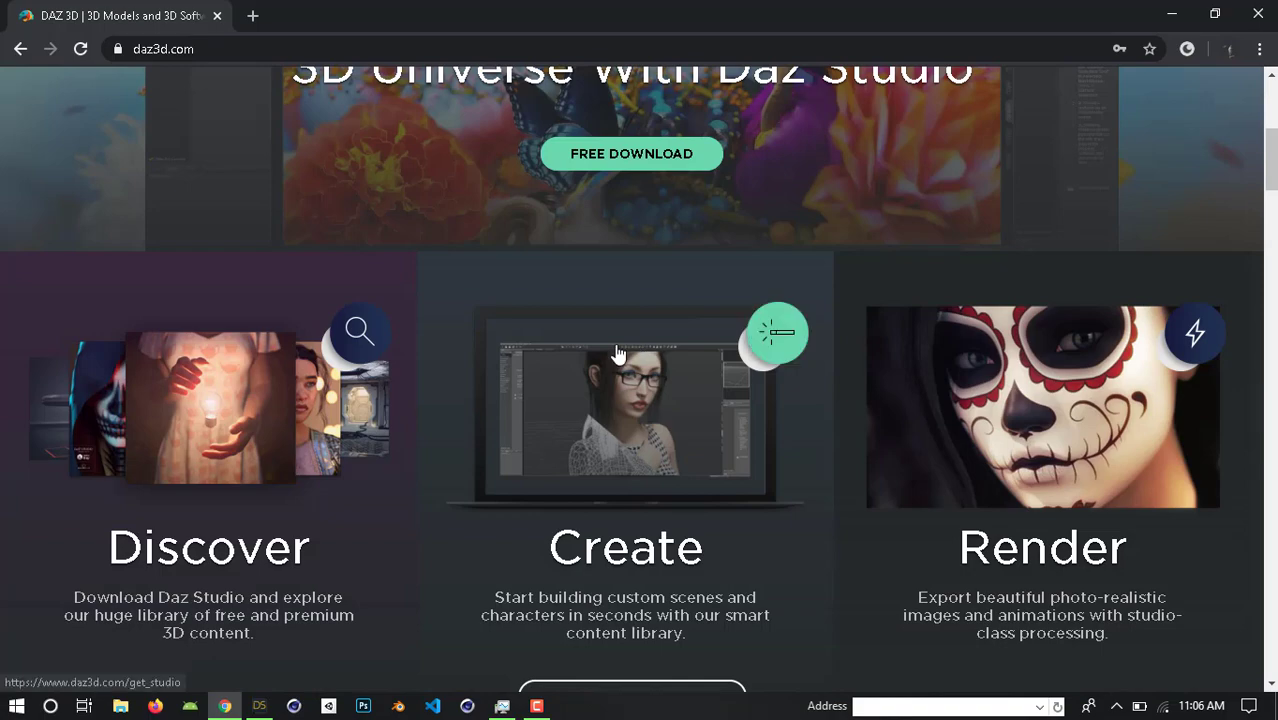
{"action": "scroll", "coordinate": [625, 350], "scroll_direction": "up", "scroll_amount": 5}
{"action": "scroll", "coordinate": [614, 343], "scroll_direction": "down", "scroll_amount": 6}
{"action": "scroll", "coordinate": [614, 343], "scroll_direction": "down", "scroll_amount": 5}
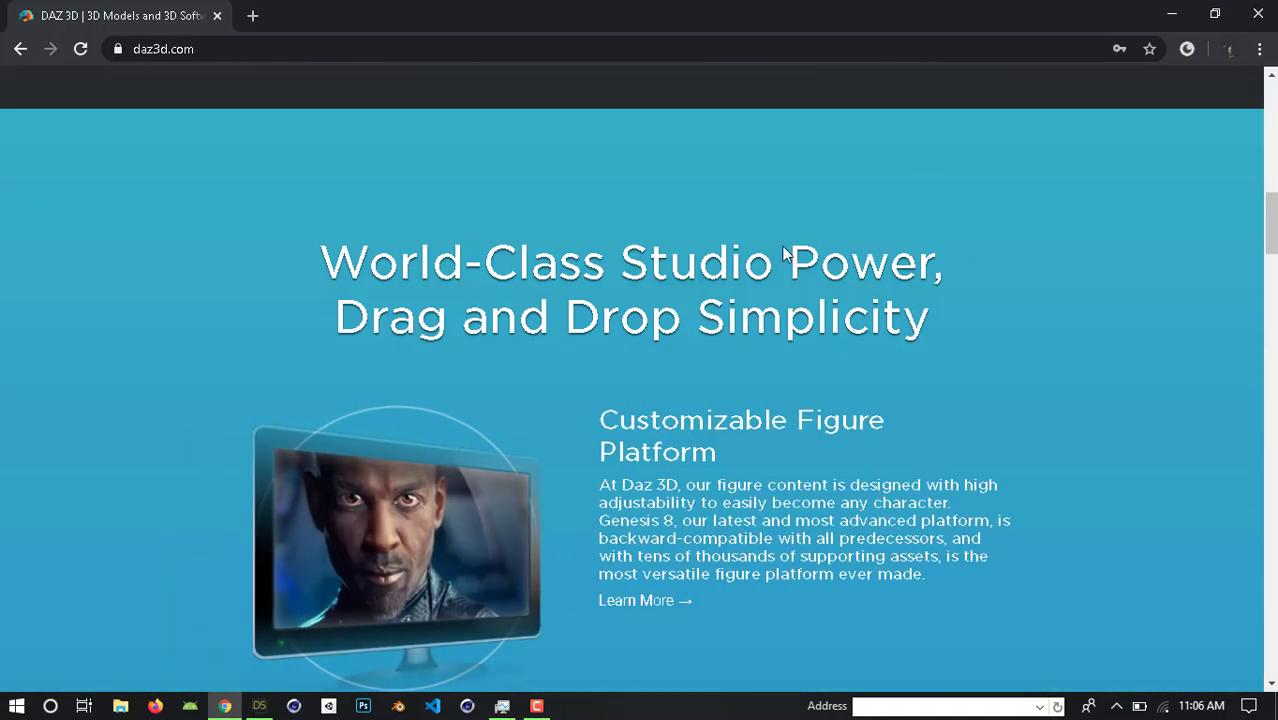
{"action": "key", "text": "alt+Tab"}
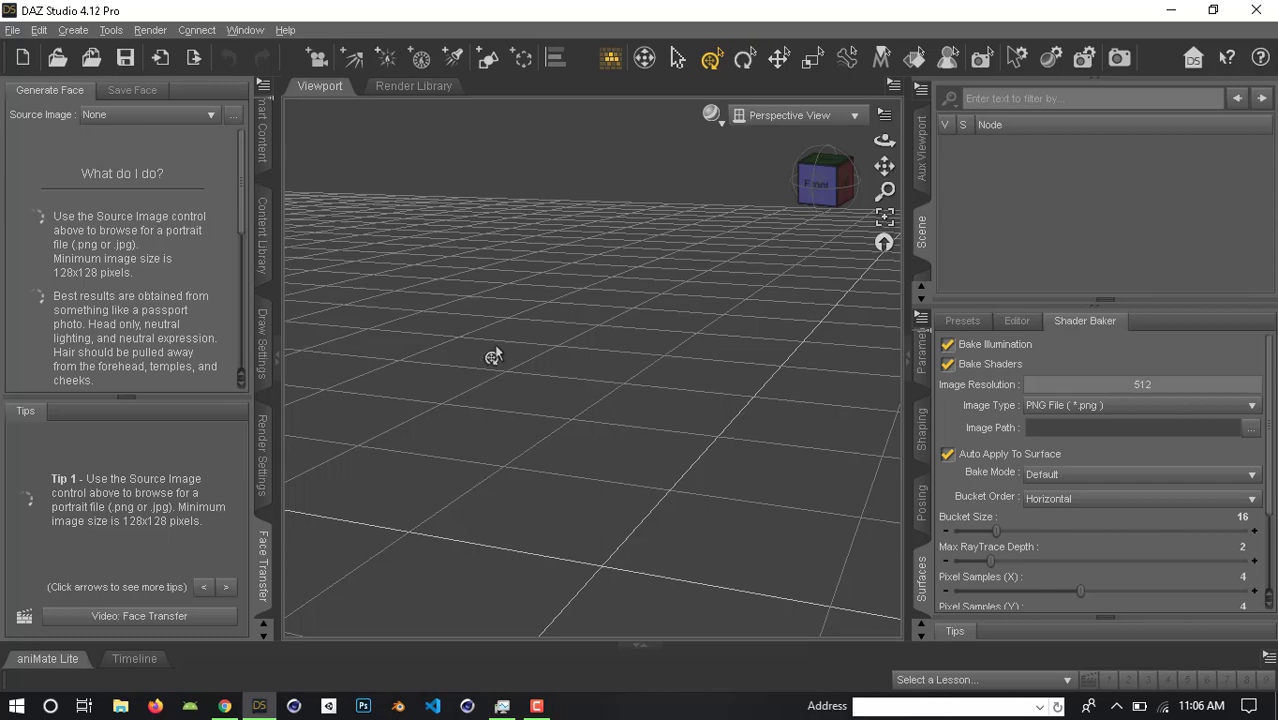
Load the modi image from the Desktop as the Face Transfer source image.
{"action": "left_click", "coordinate": [142, 116]}
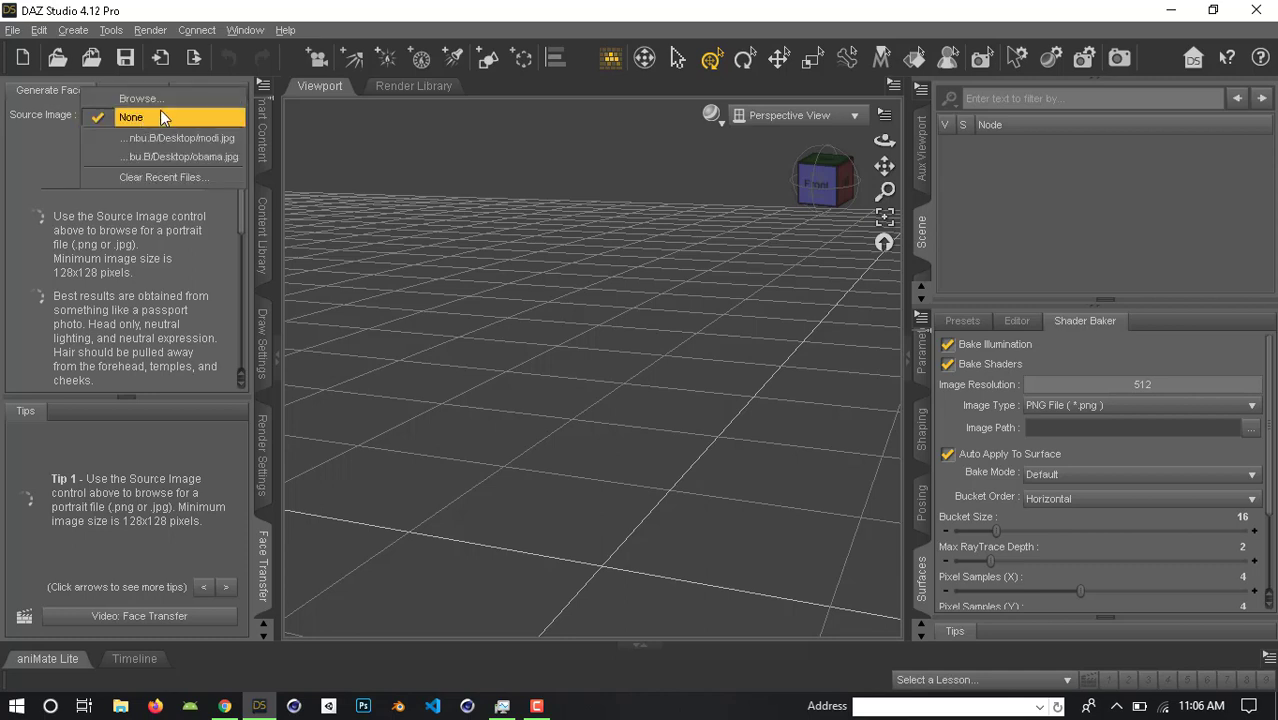
{"action": "left_click", "coordinate": [160, 100]}
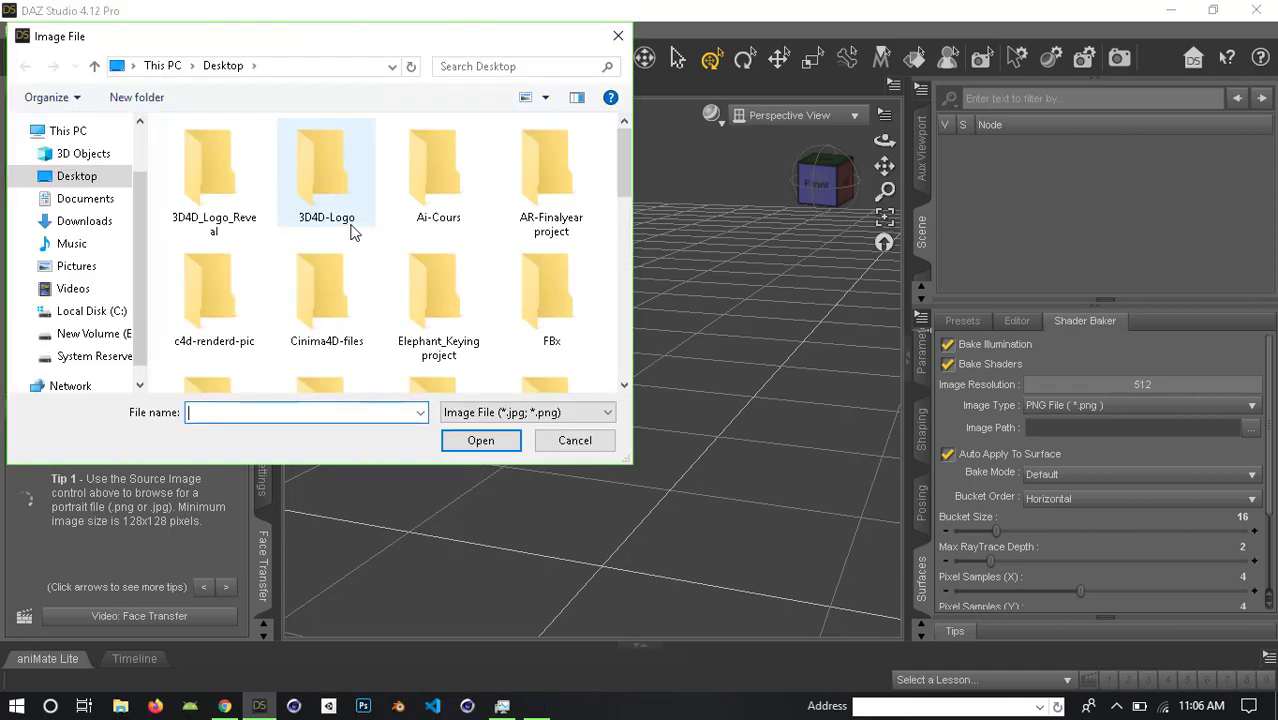
{"action": "scroll", "coordinate": [351, 228], "scroll_direction": "down", "scroll_amount": 6}
{"action": "left_click", "coordinate": [540, 243]}
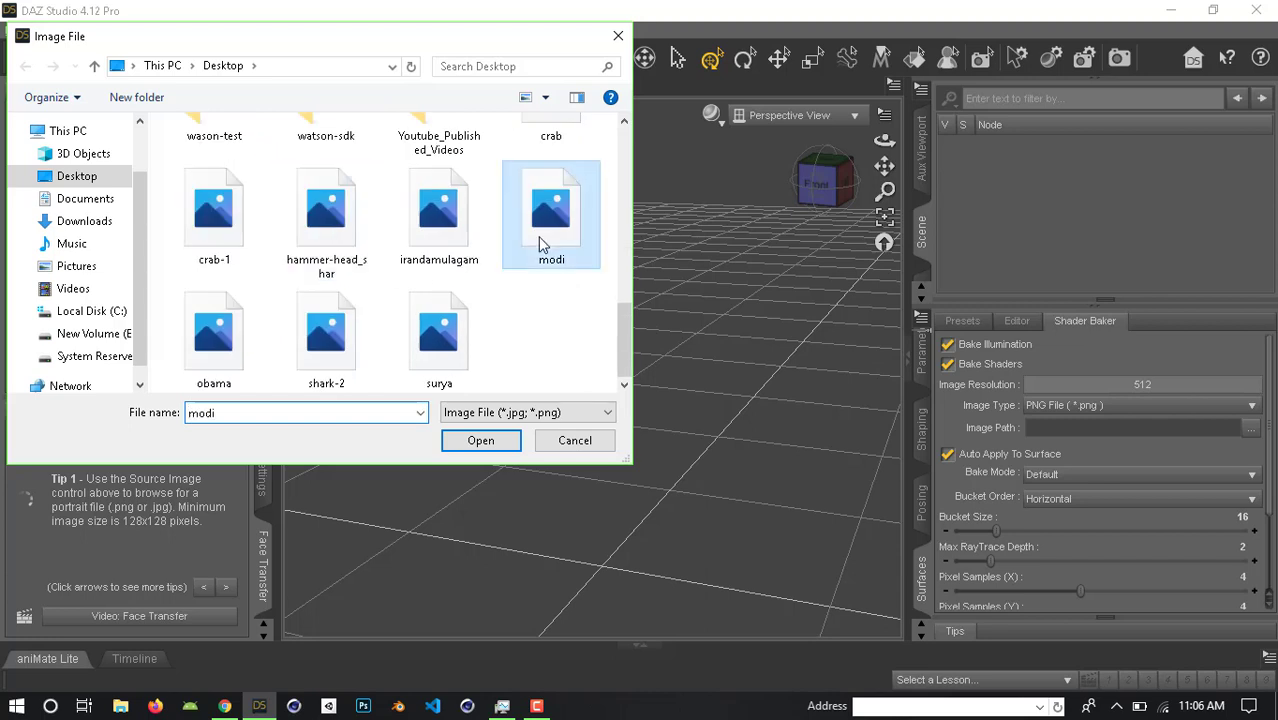
{"action": "left_click", "coordinate": [480, 441]}
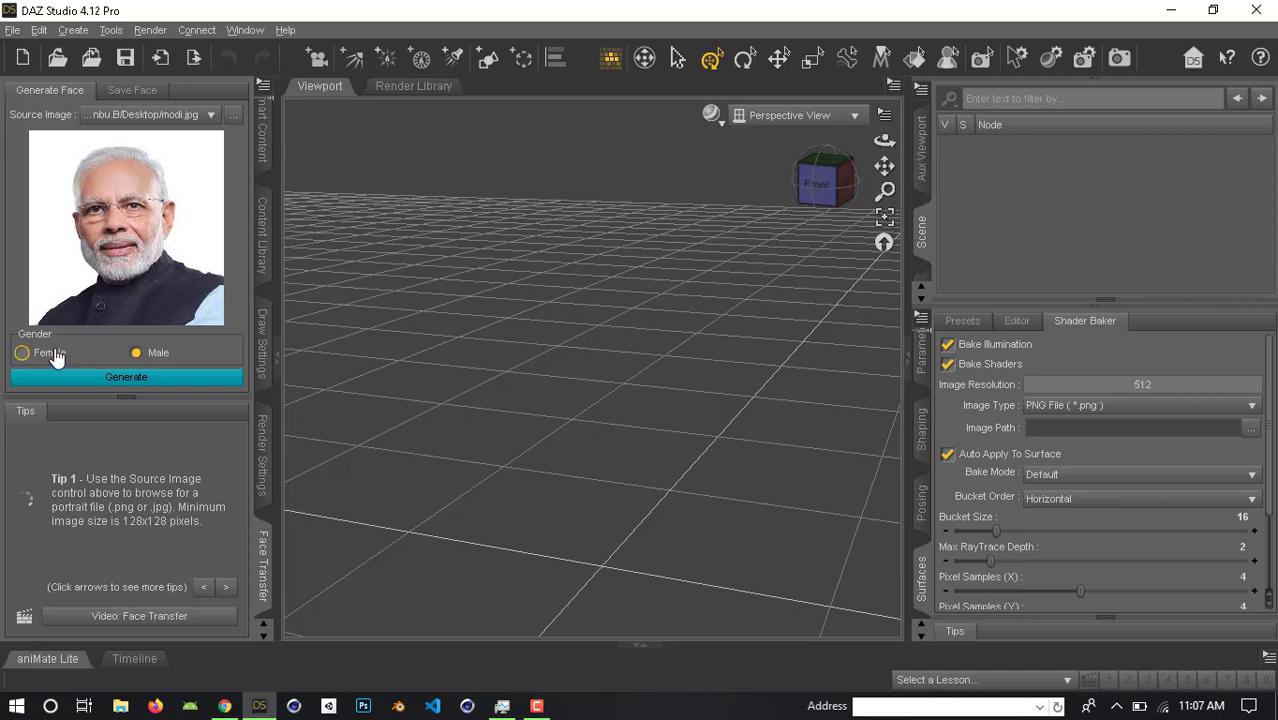
Generate the Genesis 8 Male face from modi.jpg and orbit the viewport around the figure.
{"action": "left_click", "coordinate": [167, 380]}
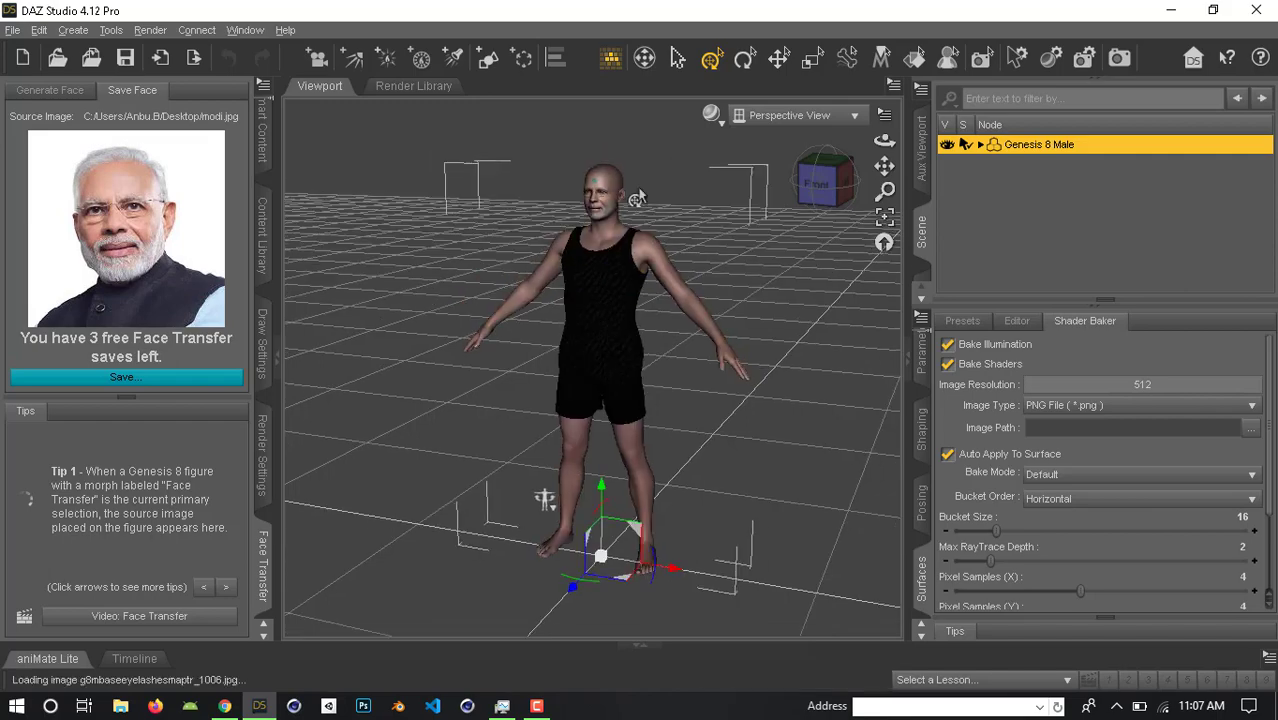
{"action": "scroll", "coordinate": [640, 197], "scroll_direction": "up", "scroll_amount": 1}
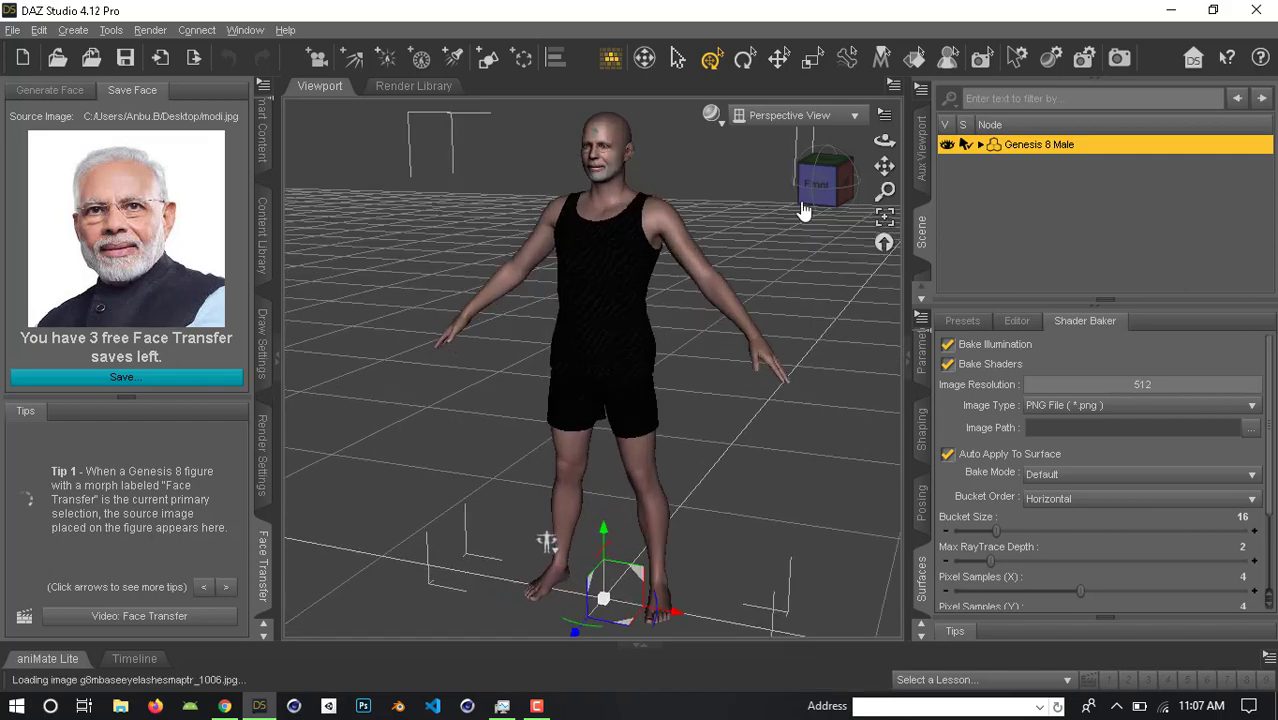
{"action": "left_click_drag", "start_coordinate": [884, 140], "coordinate": [878, 146]}
{"action": "mouse_move", "coordinate": [542, 530]}
{"action": "left_mouse_down"}
{"action": "mouse_move", "coordinate": [522, 531]}
{"action": "mouse_move", "coordinate": [542, 548]}
{"action": "mouse_move", "coordinate": [528, 517]}
{"action": "mouse_move", "coordinate": [545, 553]}
{"action": "left_mouse_up"}
{"action": "left_click_drag", "start_coordinate": [877, 147], "coordinate": [716, 208]}
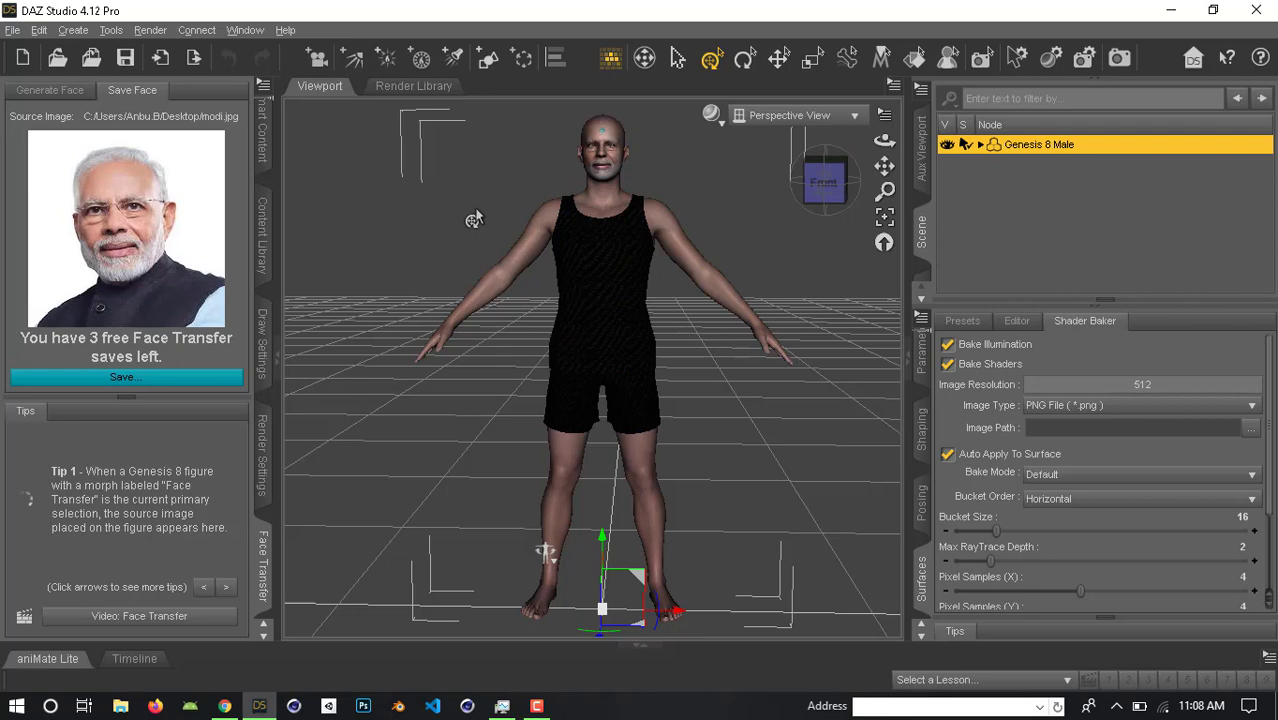
Export the figure as Wavefront OBJ 'modiobj' with the default OBJ export options.
{"action": "left_click", "coordinate": [13, 30]}
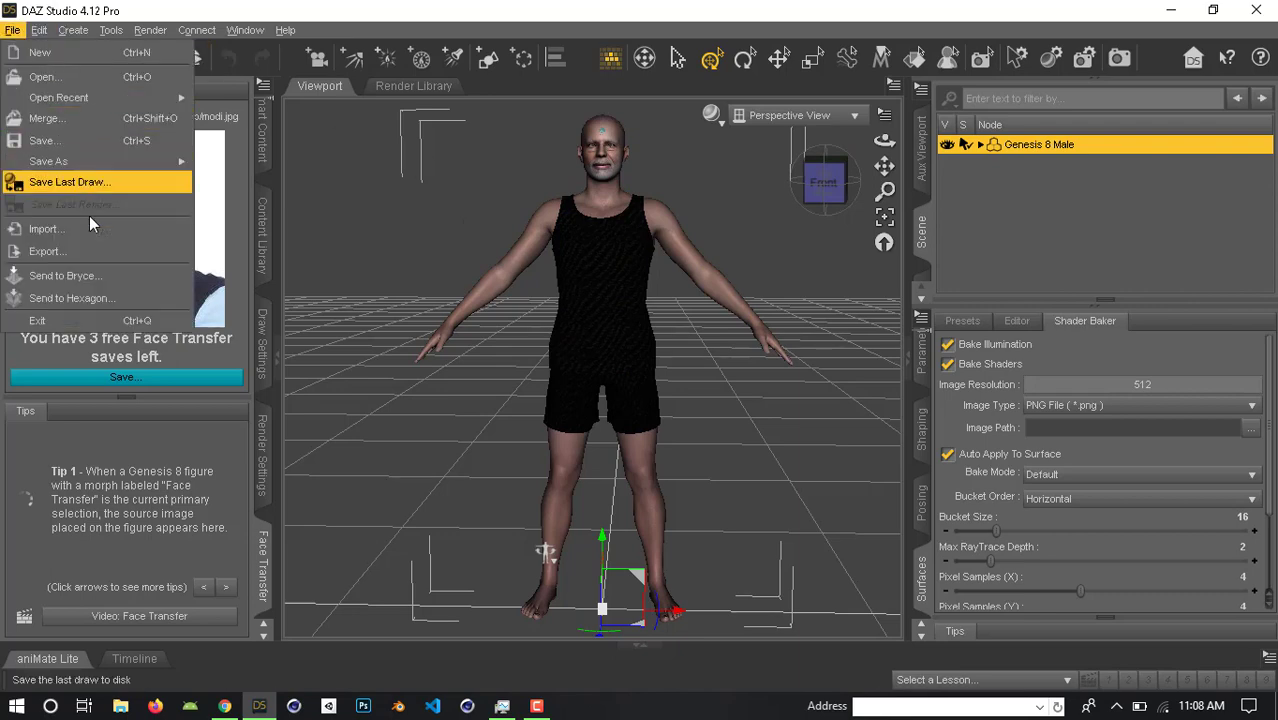
{"action": "left_click", "coordinate": [88, 252]}
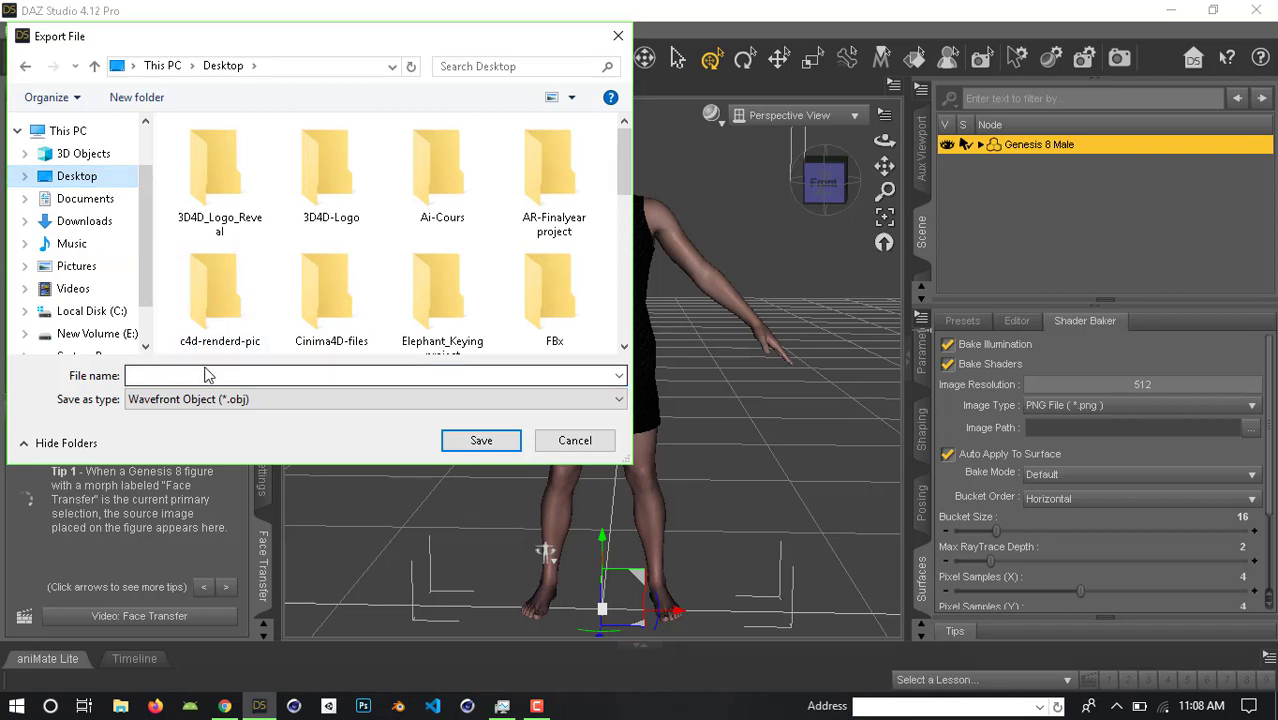
{"action": "type", "text": "modiobj"}
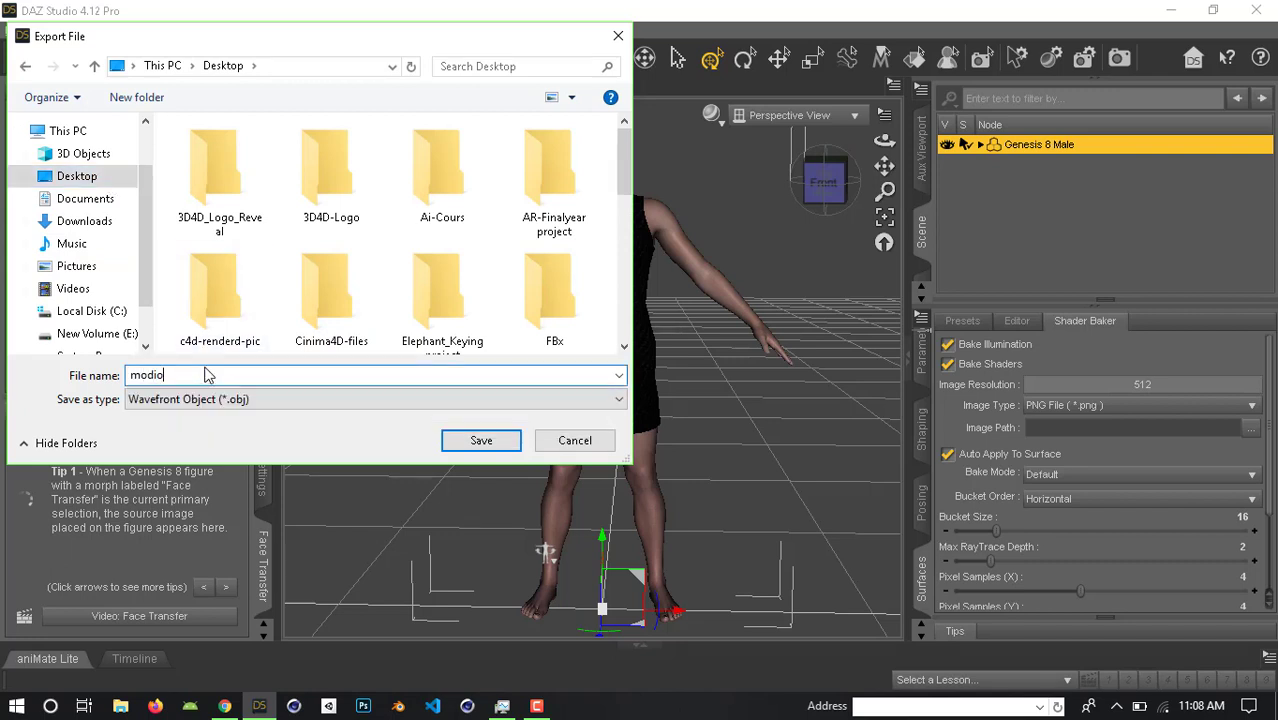
{"action": "left_click", "coordinate": [328, 400]}
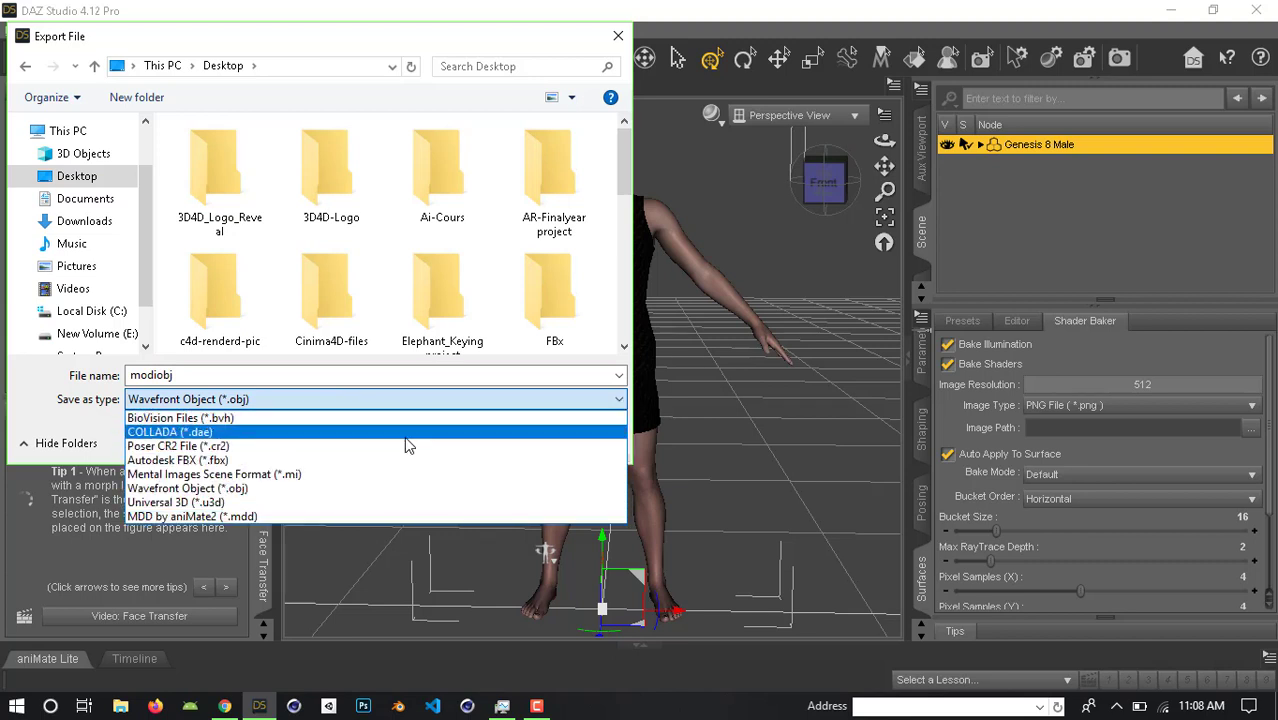
{"action": "left_click", "coordinate": [513, 376]}
{"action": "left_click", "coordinate": [481, 442]}
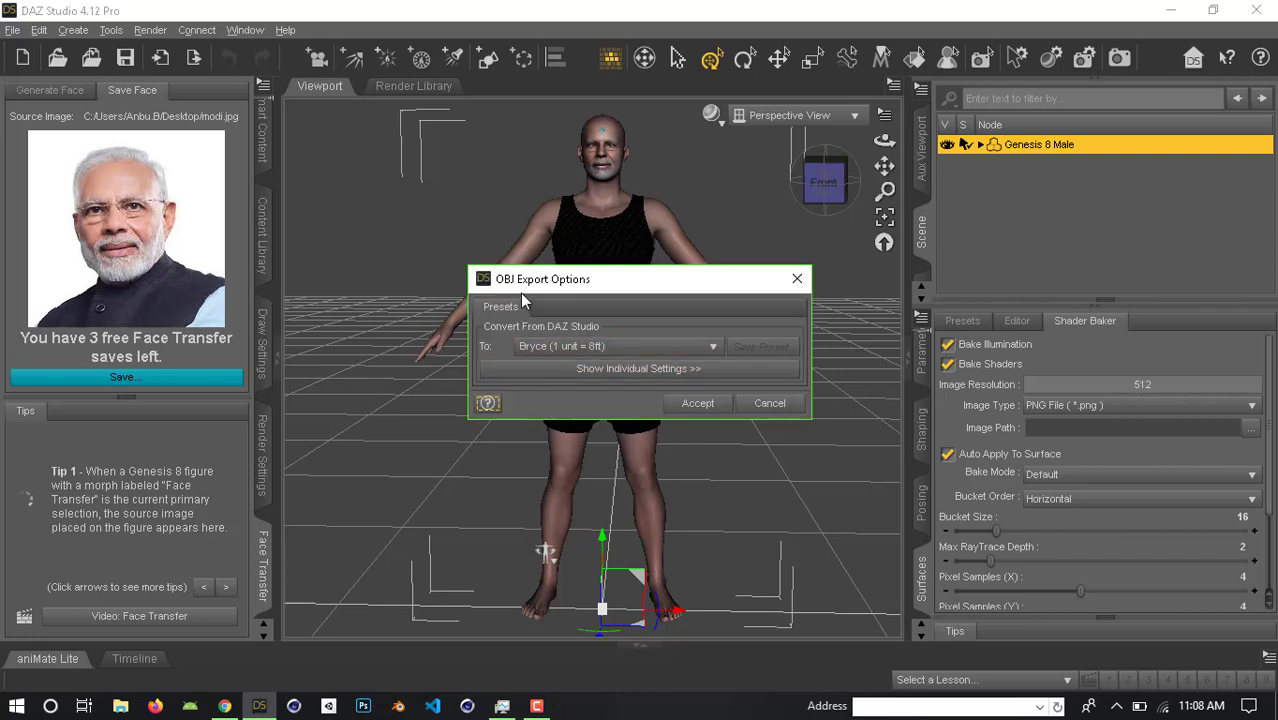
{"action": "left_click", "coordinate": [698, 403]}
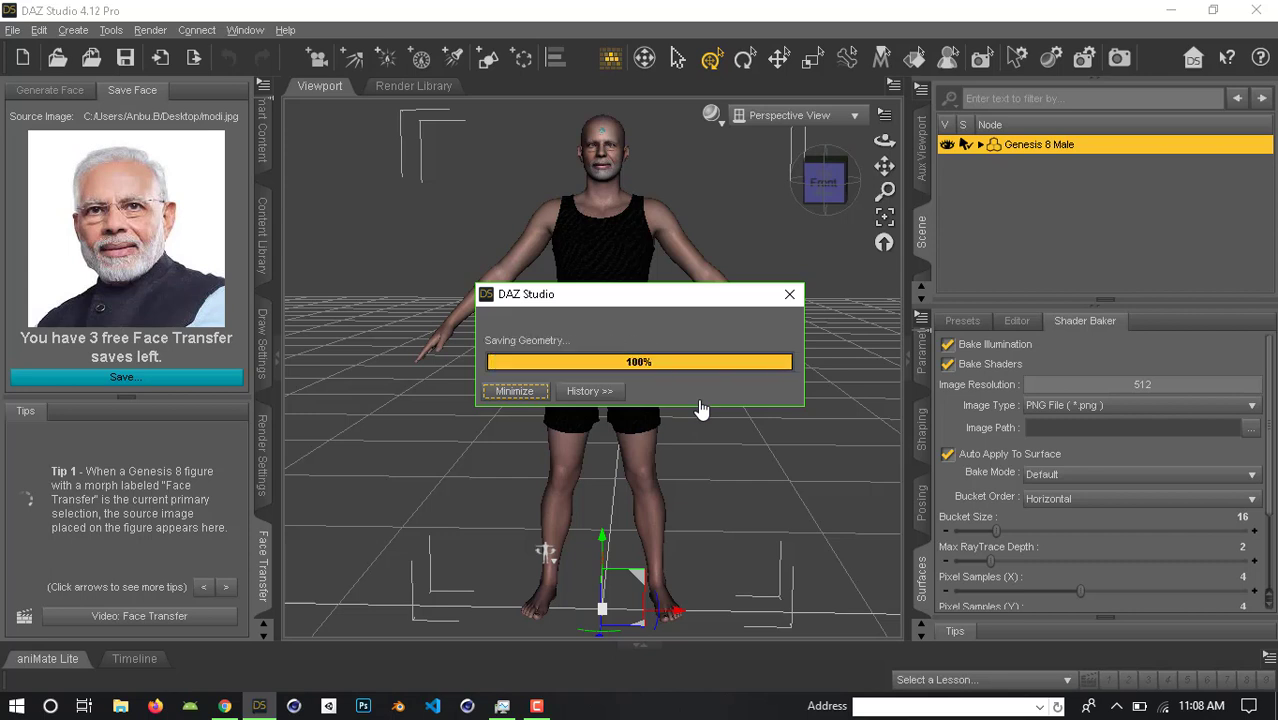
{"action": "left_click", "coordinate": [1171, 10]}
Check the exported modiobj file on the desktop, then bring Chrome with daz3d.com back.
{"action": "left_click", "coordinate": [1166, 10]}
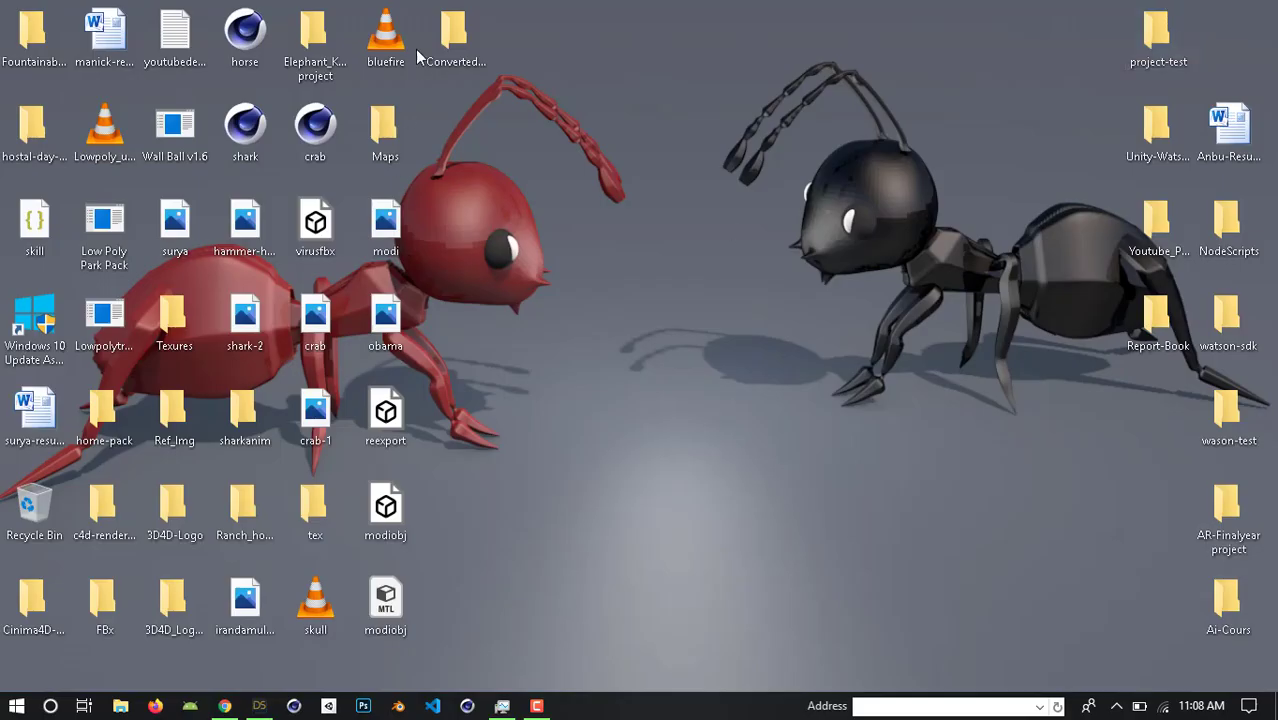
{"action": "left_click", "coordinate": [400, 512]}
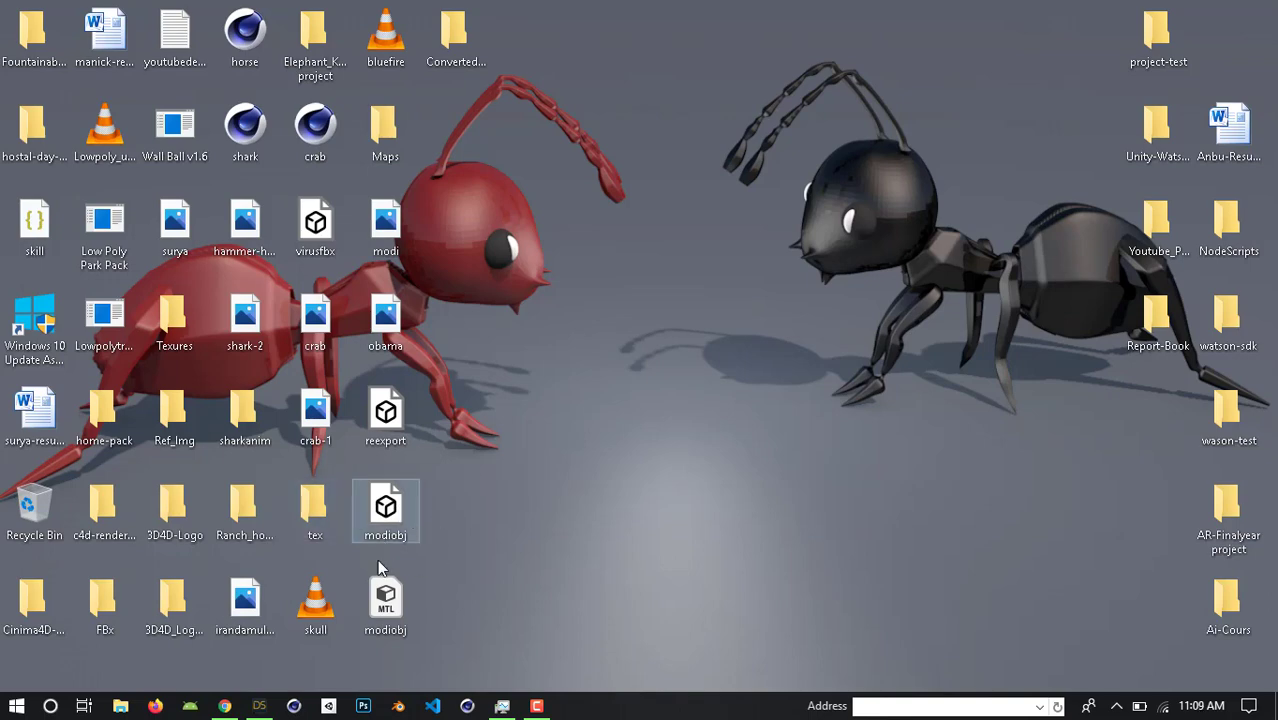
{"action": "left_click", "coordinate": [259, 706]}
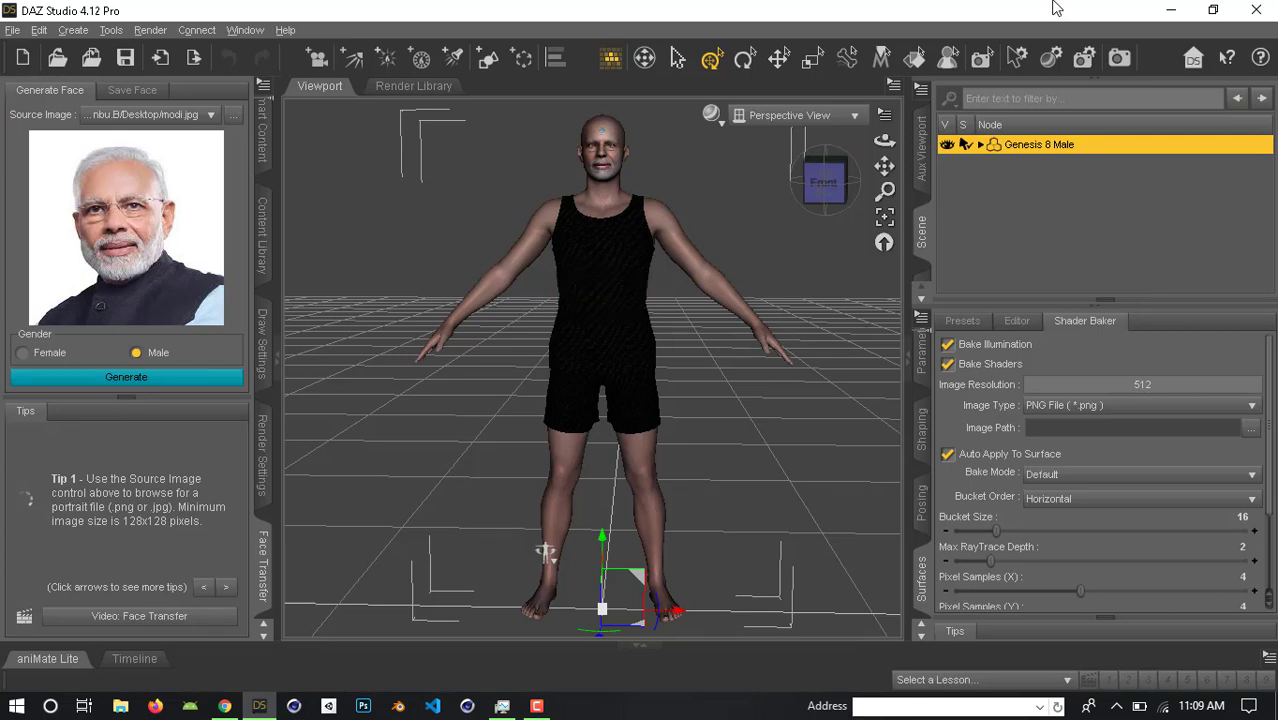
{"action": "left_click", "coordinate": [1170, 12]}
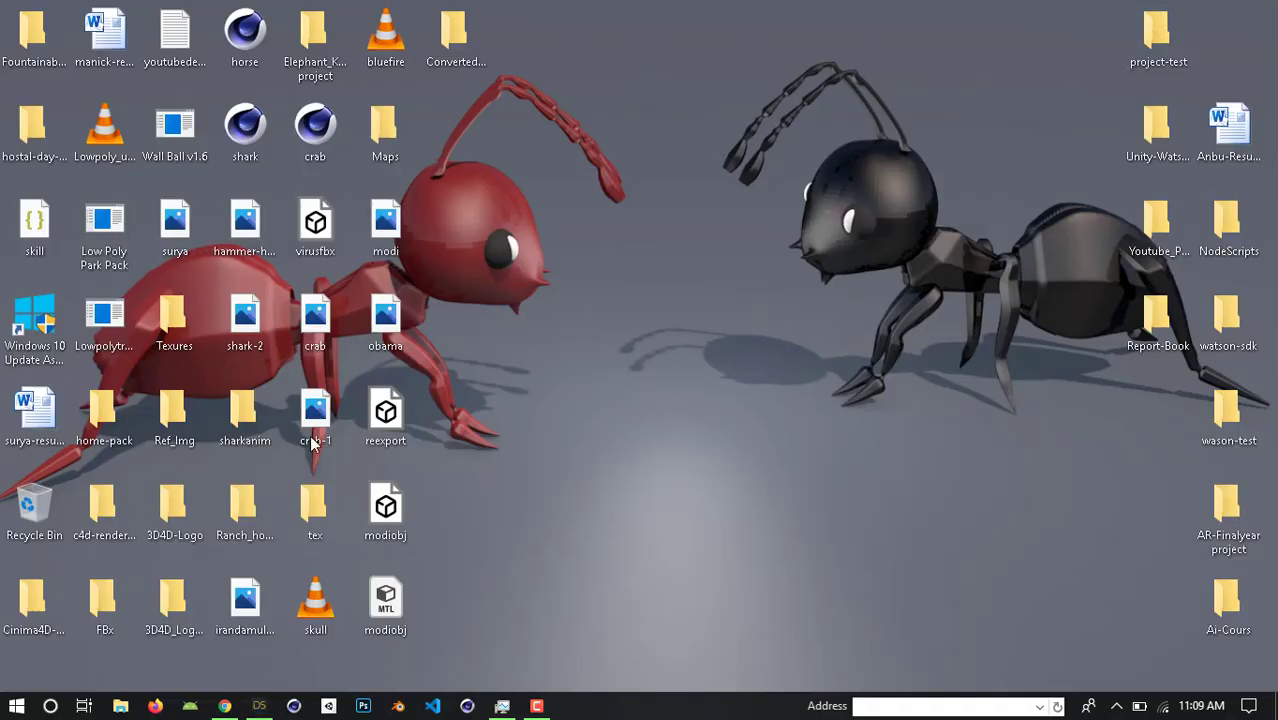
{"action": "left_click", "coordinate": [225, 706]}
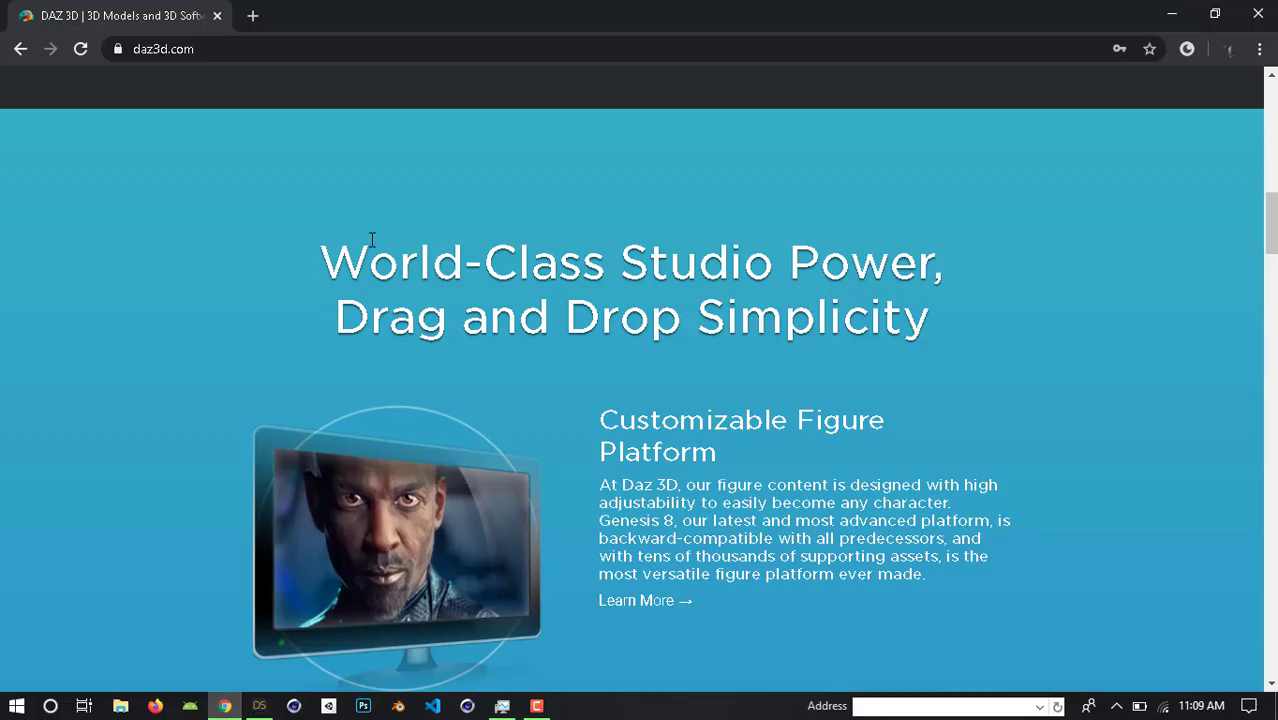
Load mixamo.com in a new Chrome tab beside the DAZ 3D tab.
{"action": "left_click", "coordinate": [258, 18]}
{"action": "type", "text": "m"}
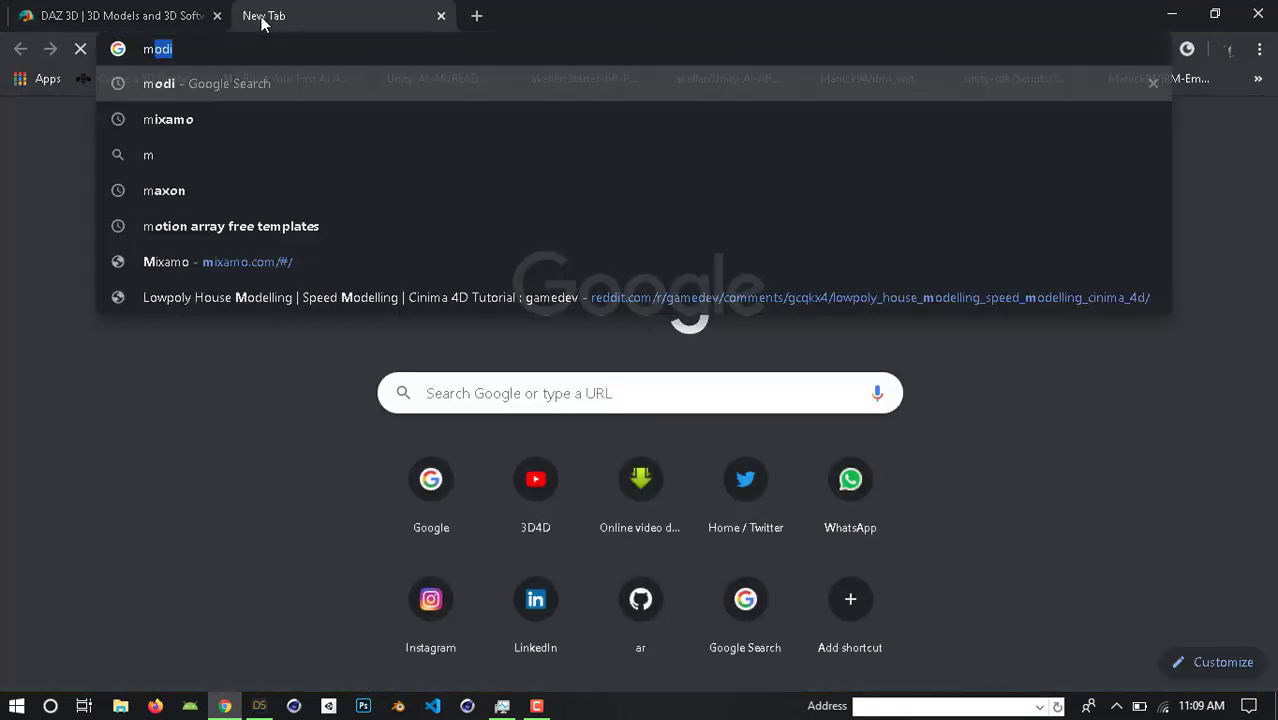
{"action": "type", "text": "ixamo"}
{"action": "key", "text": "Return"}
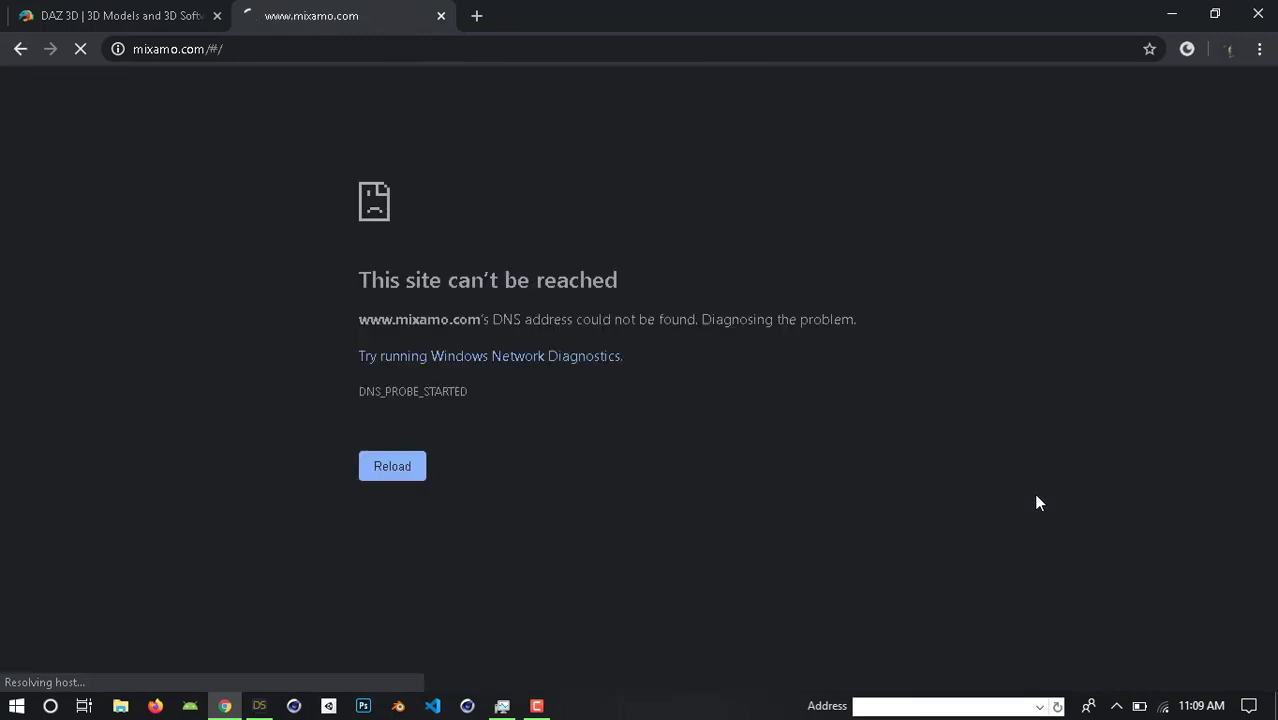
{"action": "key", "text": "alt+Tab"}
{"action": "key", "text": "Tab"}
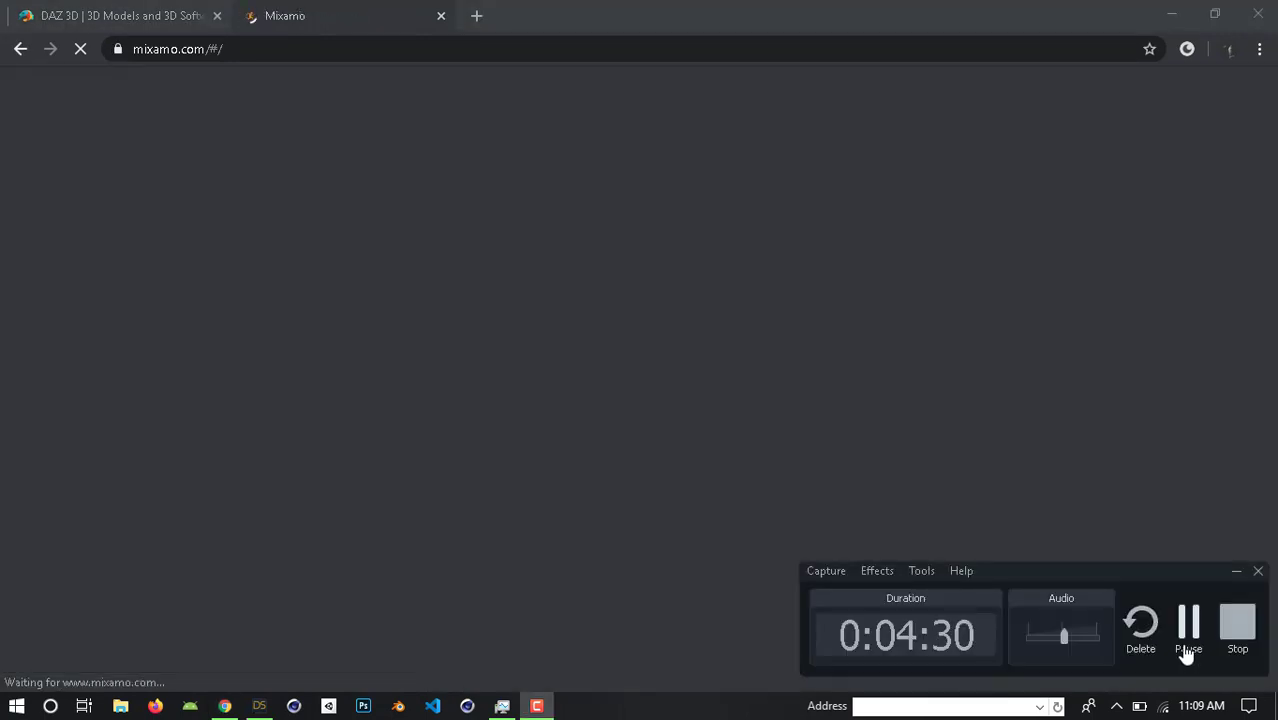
{"action": "left_click", "coordinate": [1043, 303]}
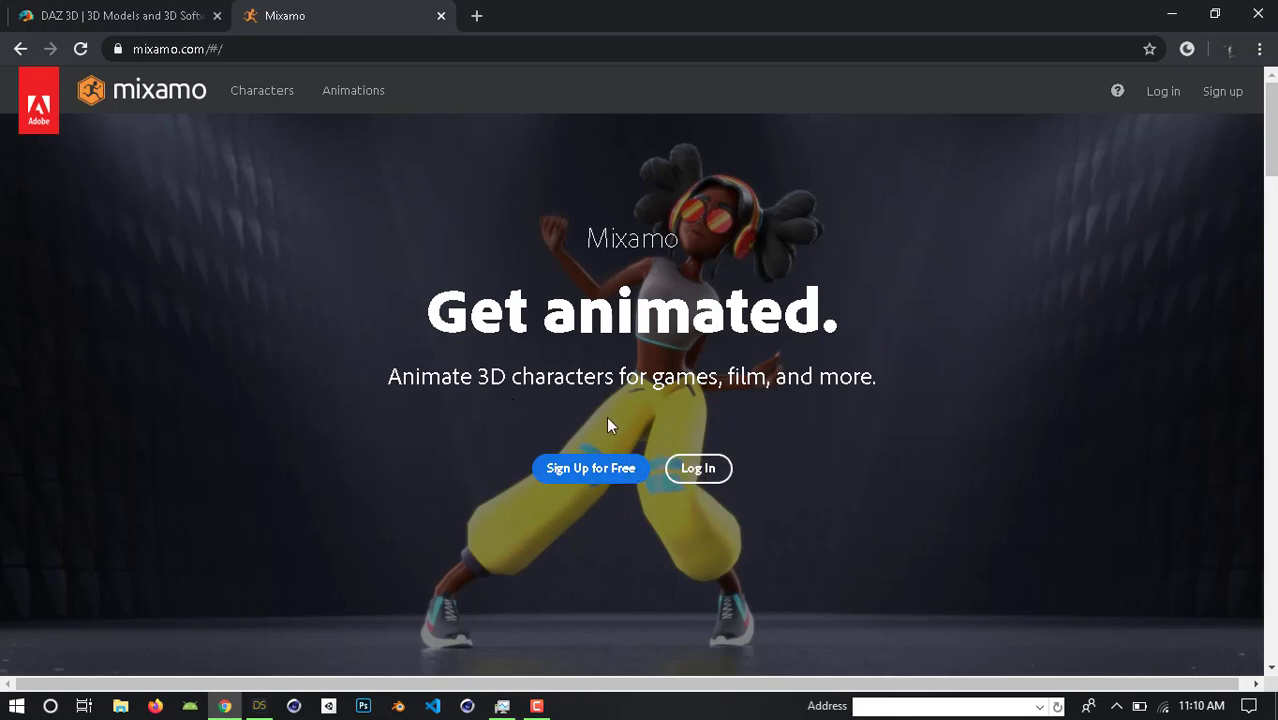
Sign in to Mixamo with the Google account and close the DAZ 3D tab.
{"action": "left_click", "coordinate": [693, 474]}
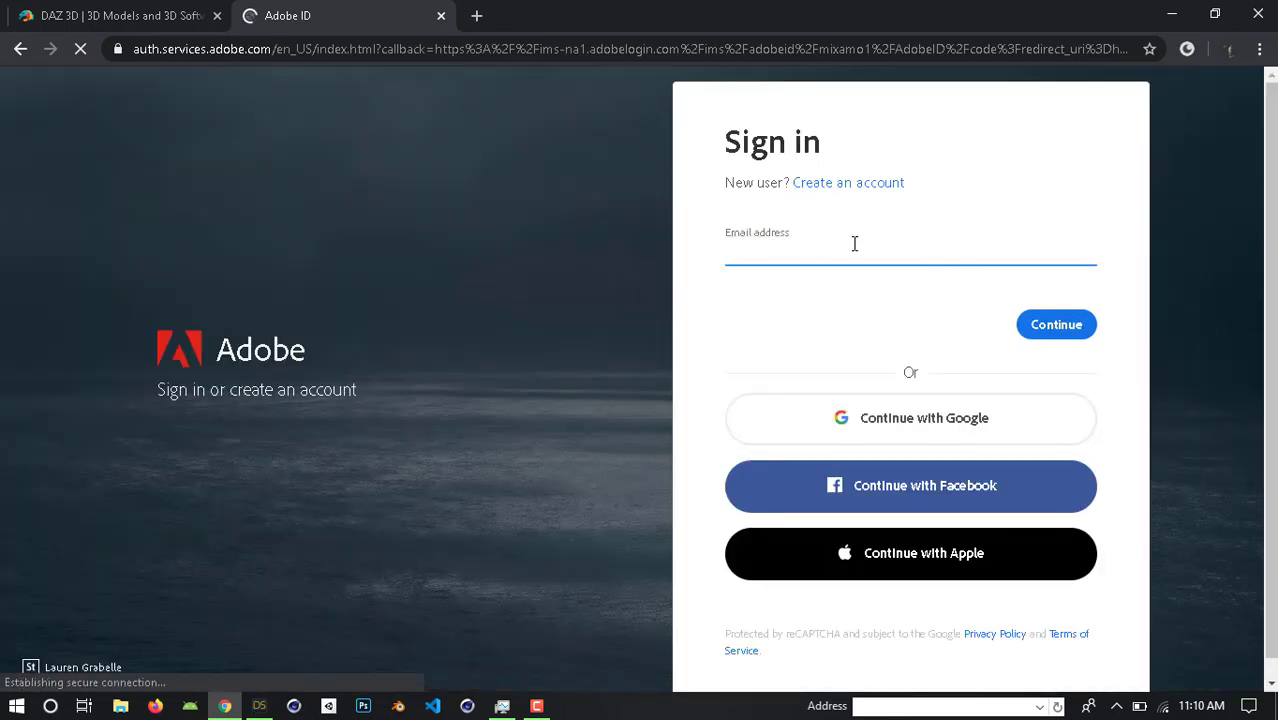
{"action": "left_click", "coordinate": [891, 417]}
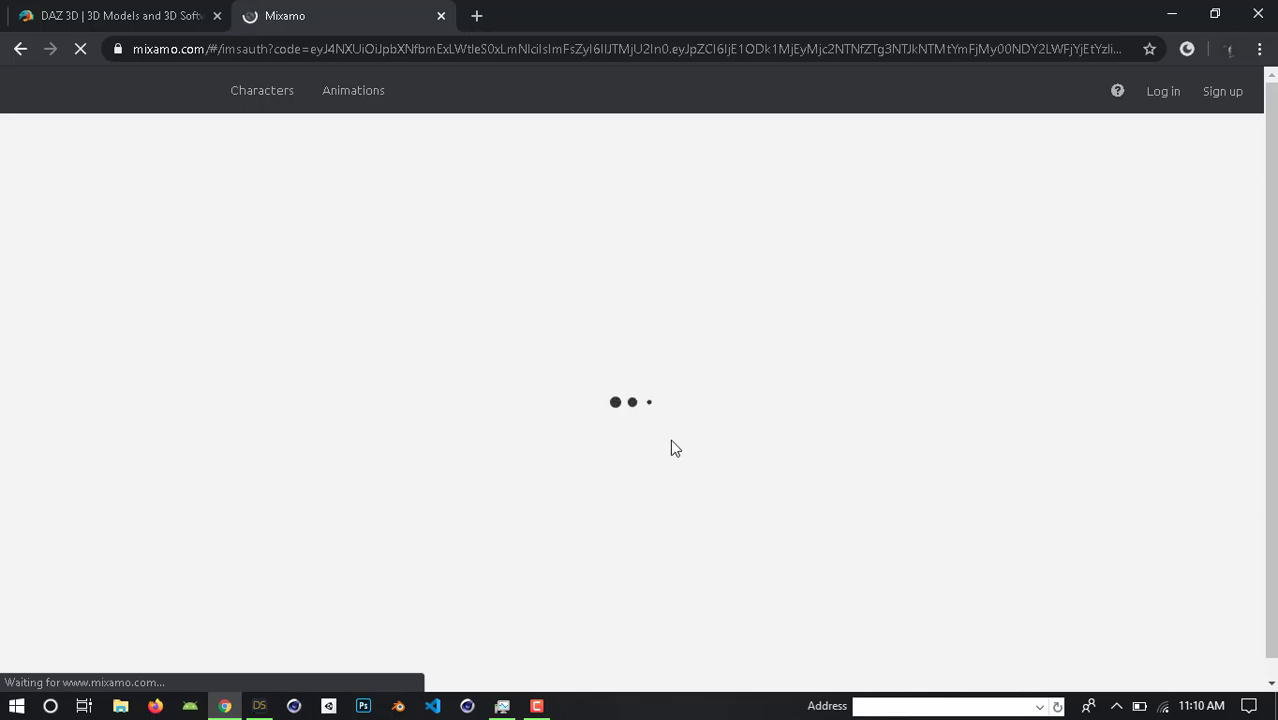
{"action": "left_click", "coordinate": [180, 14]}
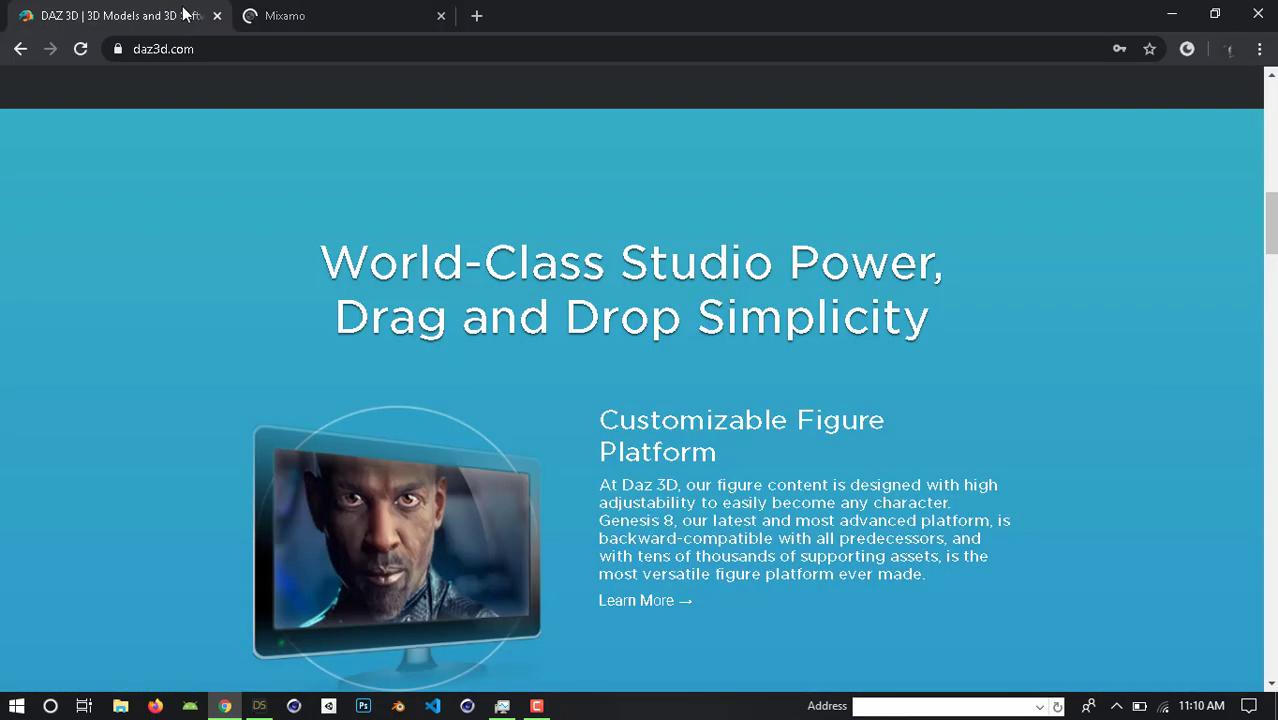
{"action": "left_click", "coordinate": [217, 15]}
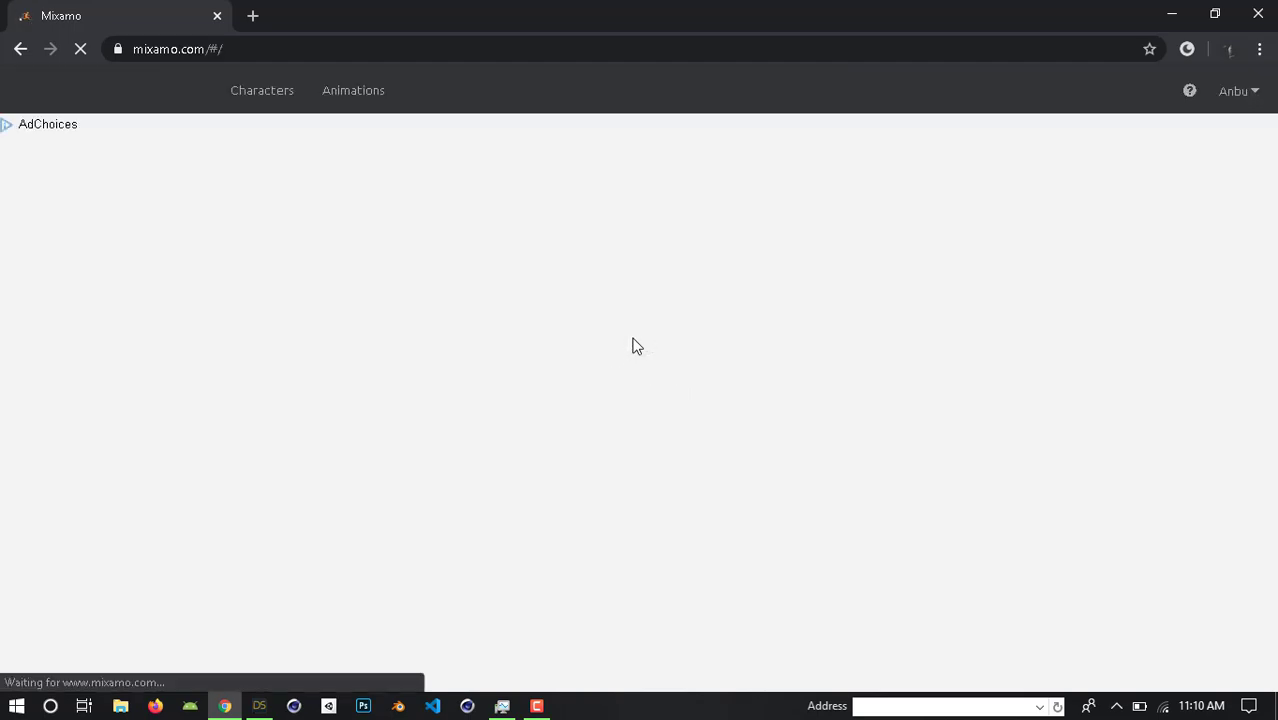
{"action": "key", "text": "alt+Tab"}
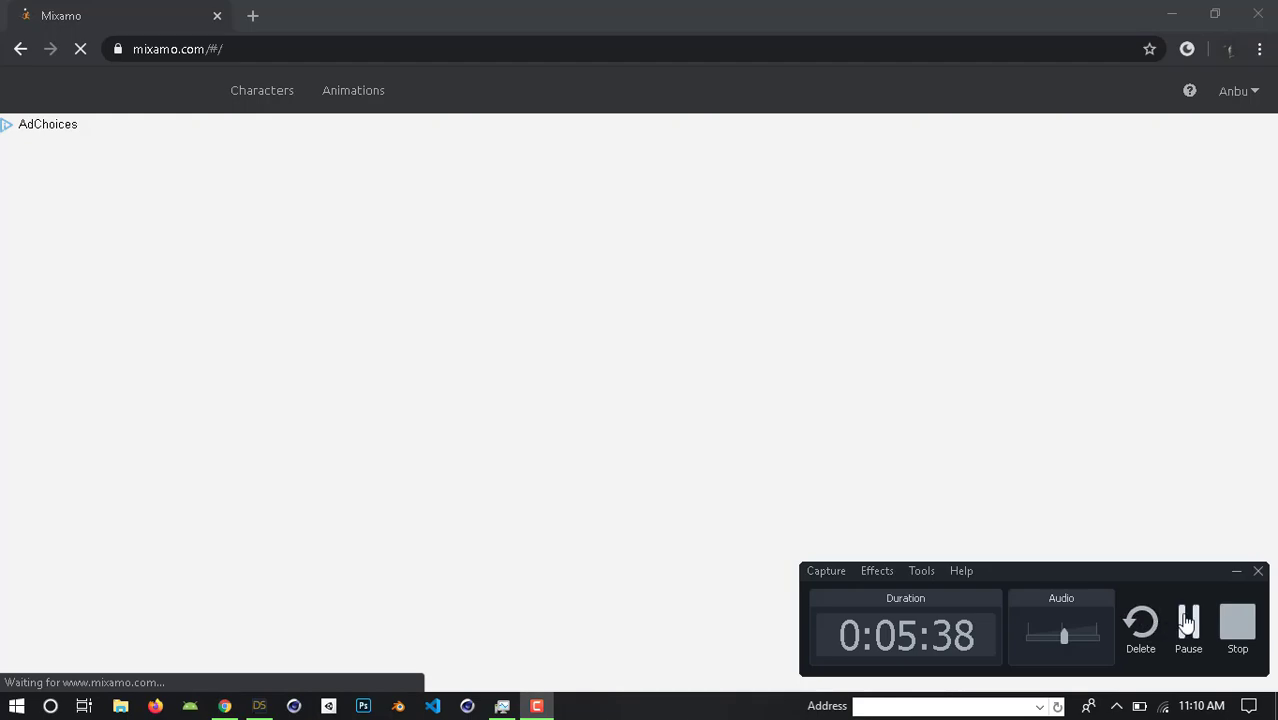
Open Mixamo's Upload Character dialog.
{"action": "left_click", "coordinate": [1190, 615]}
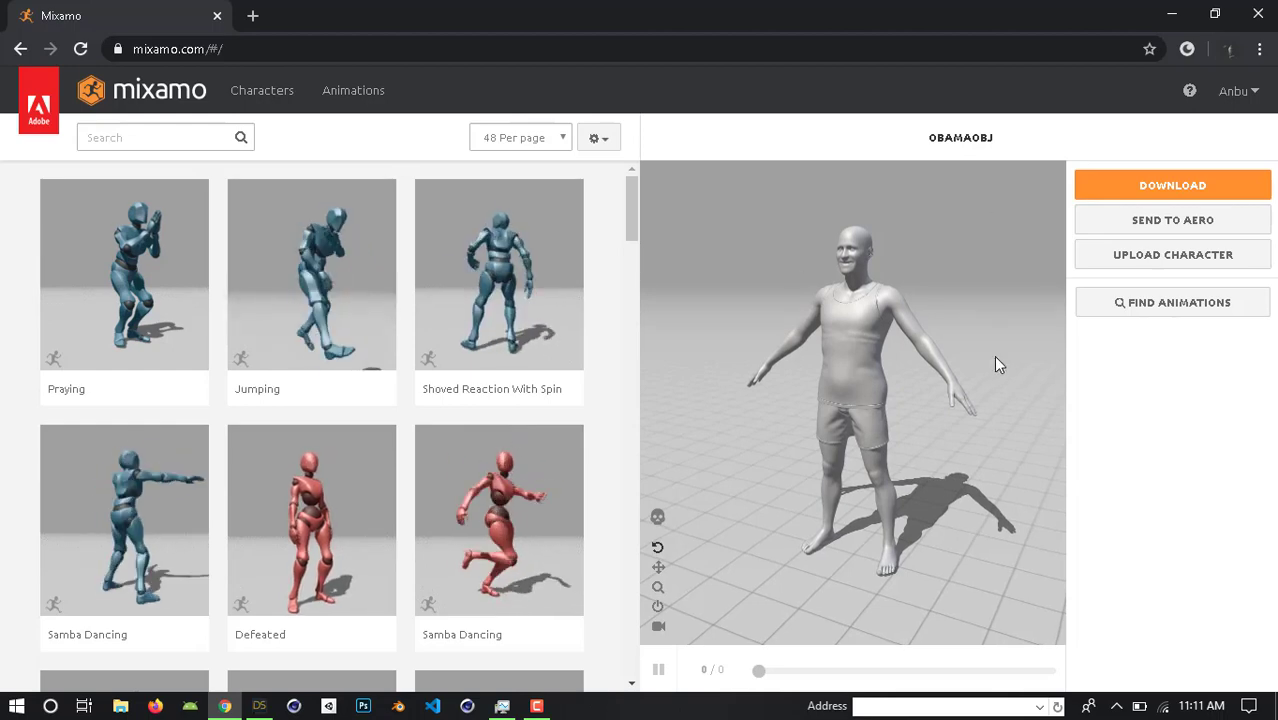
{"action": "left_click", "coordinate": [1224, 263]}
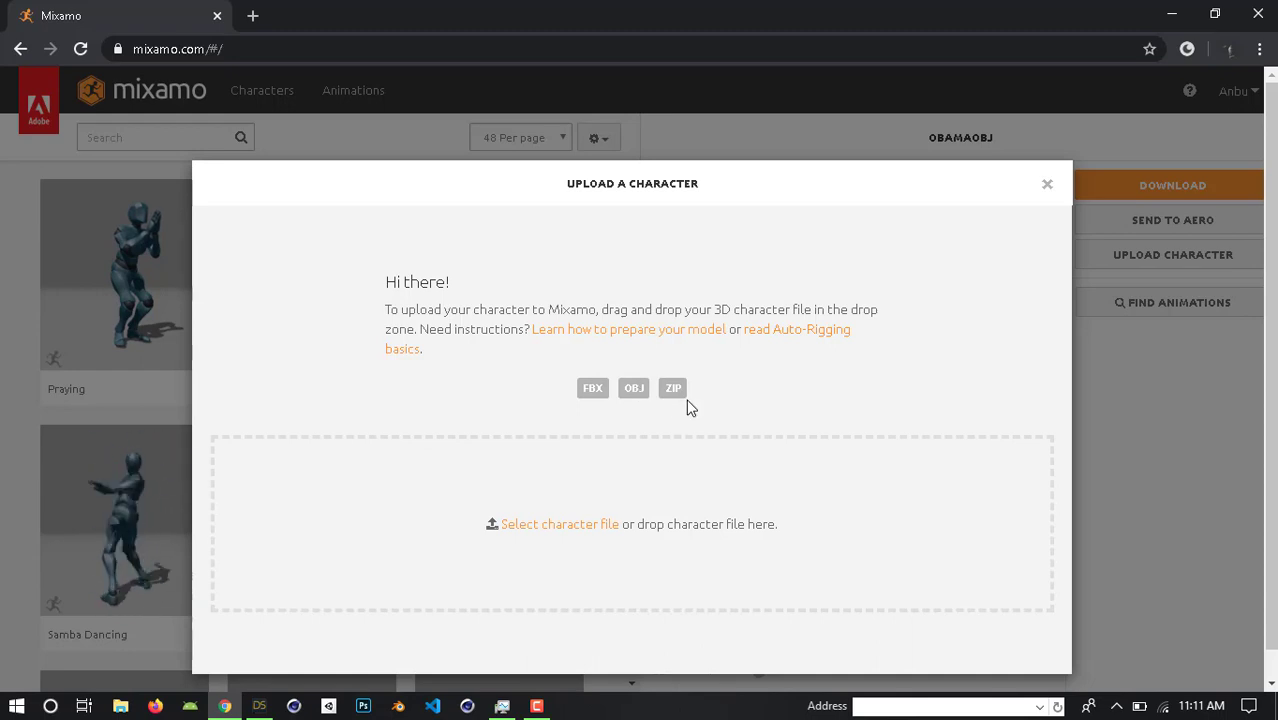
Drag the modiobj file from the desktop into Mixamo's upload drop zone.
{"action": "key", "text": "super+d"}
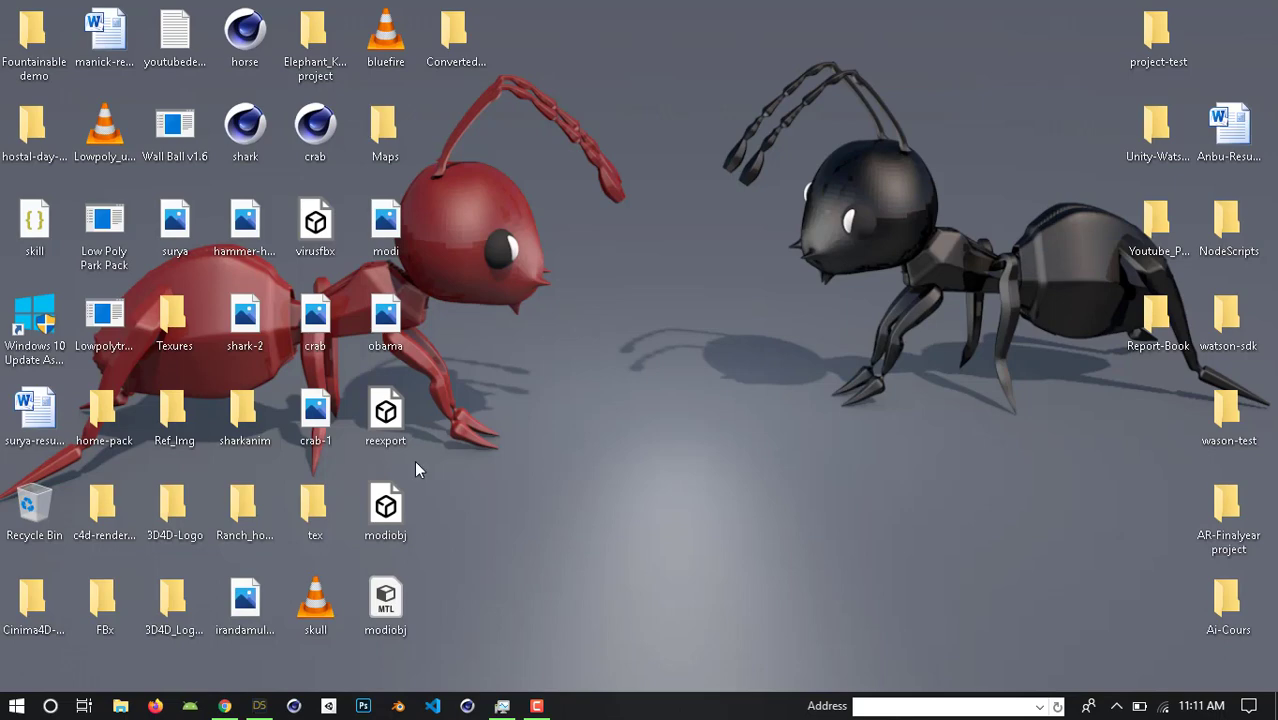
{"action": "left_click_drag", "start_coordinate": [386, 505], "coordinate": [618, 505]}
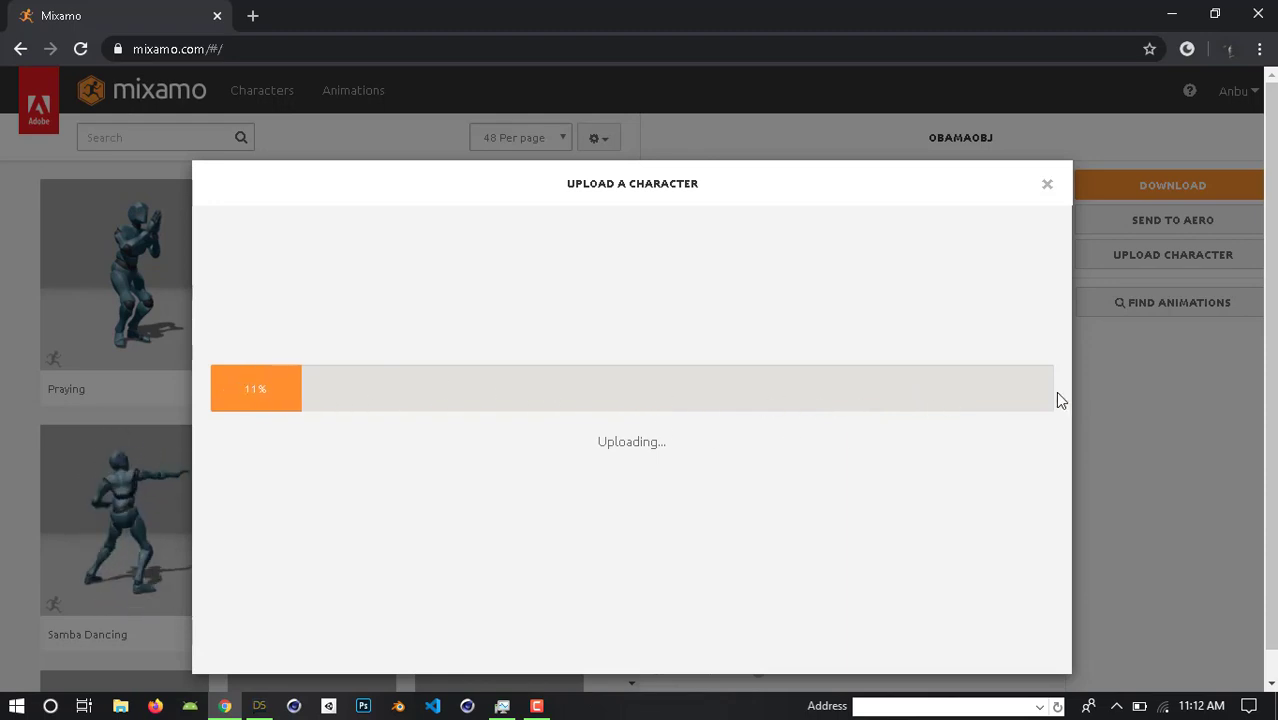
{"action": "key", "text": "alt+Tab"}
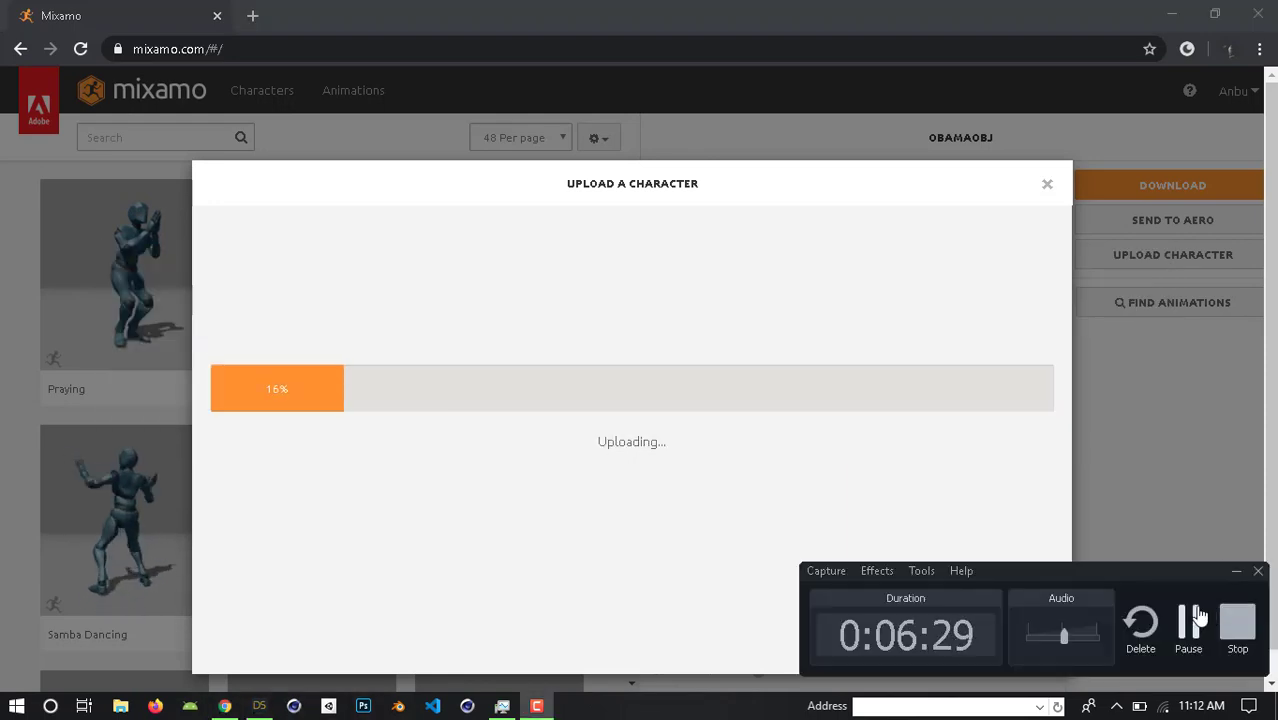
{"action": "key", "text": "alt+Tab"}
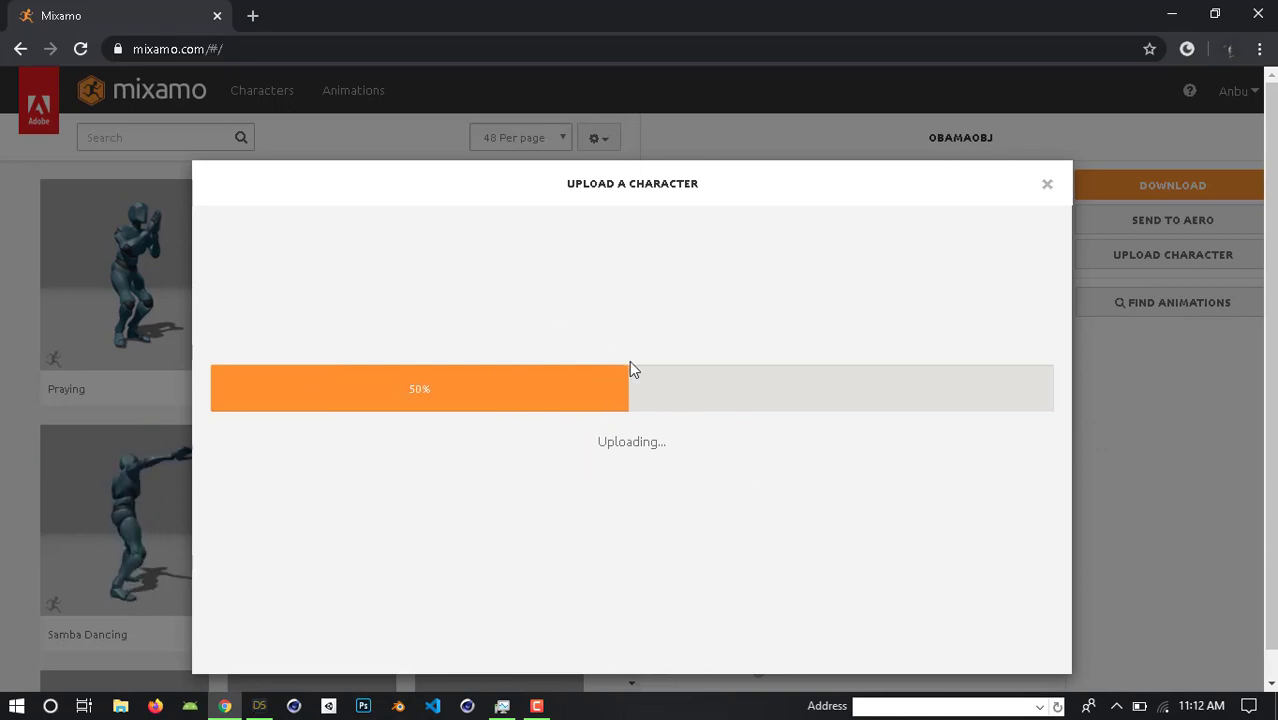
Search YouTube in a new tab for 'coffin dance officel'.
{"action": "left_click", "coordinate": [252, 15]}
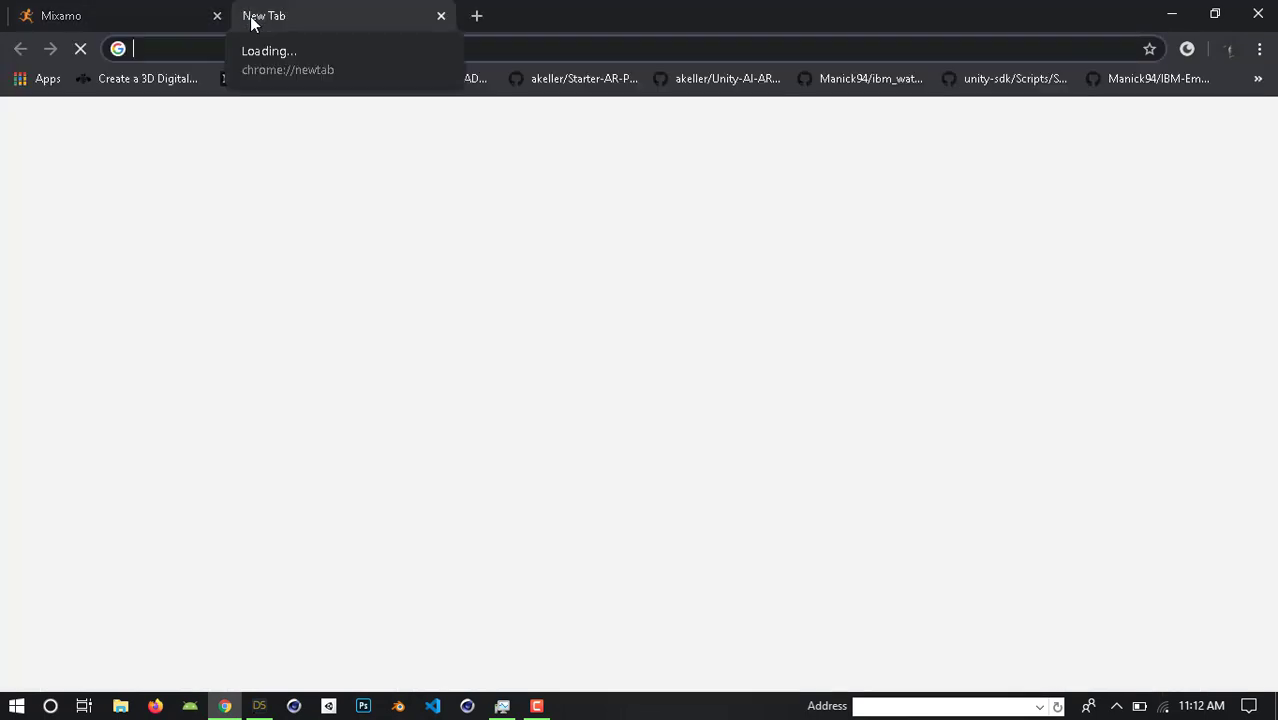
{"action": "type", "text": "you"}
{"action": "key", "text": "Return"}
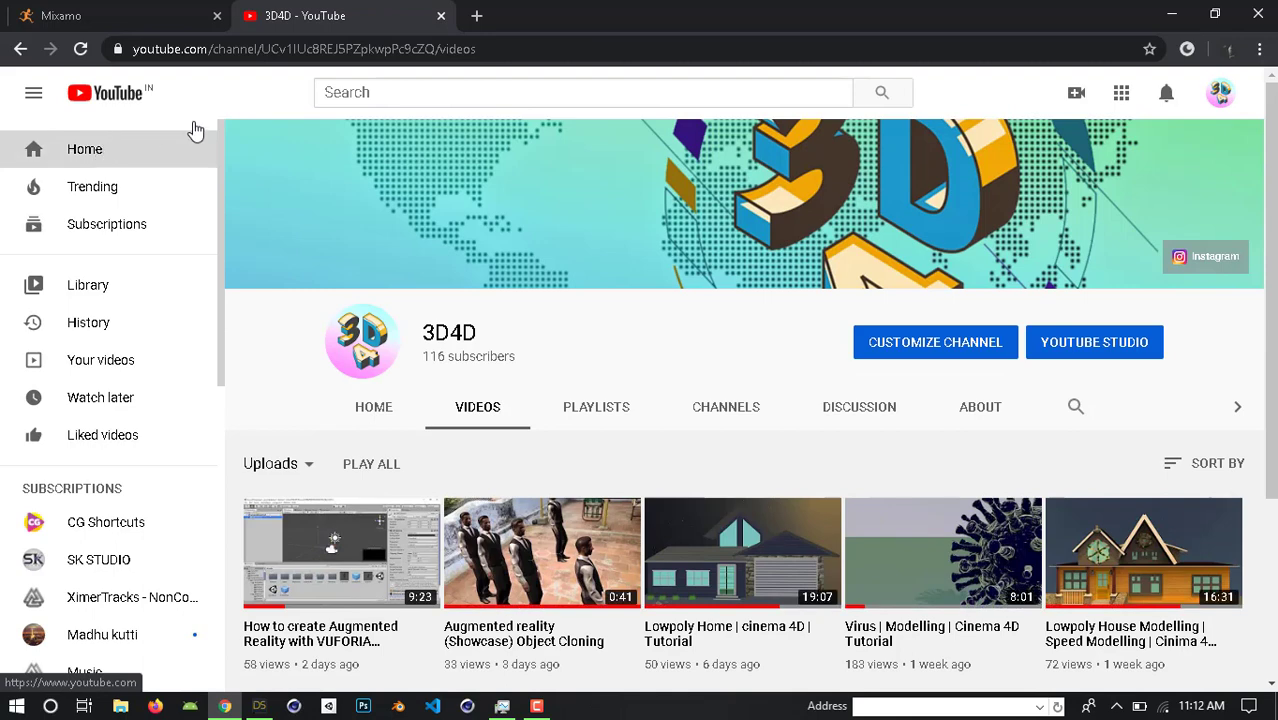
{"action": "left_click", "coordinate": [348, 91]}
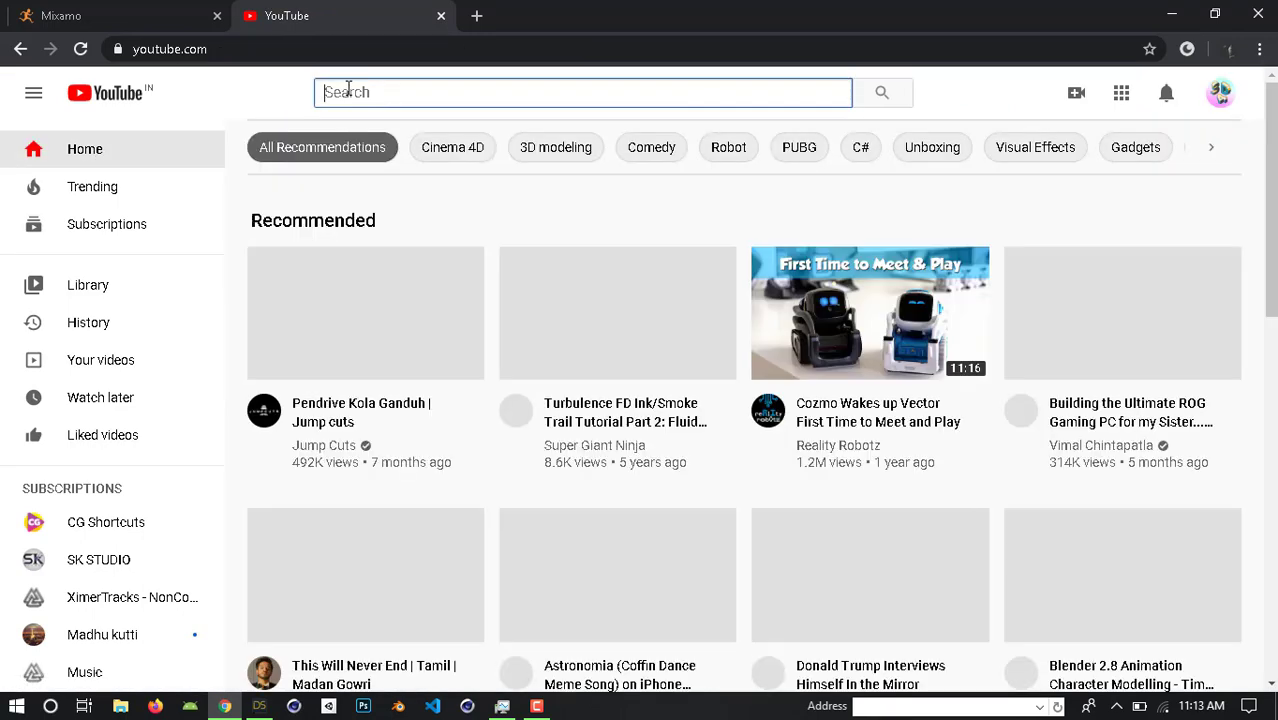
{"action": "type", "text": "coffin"}
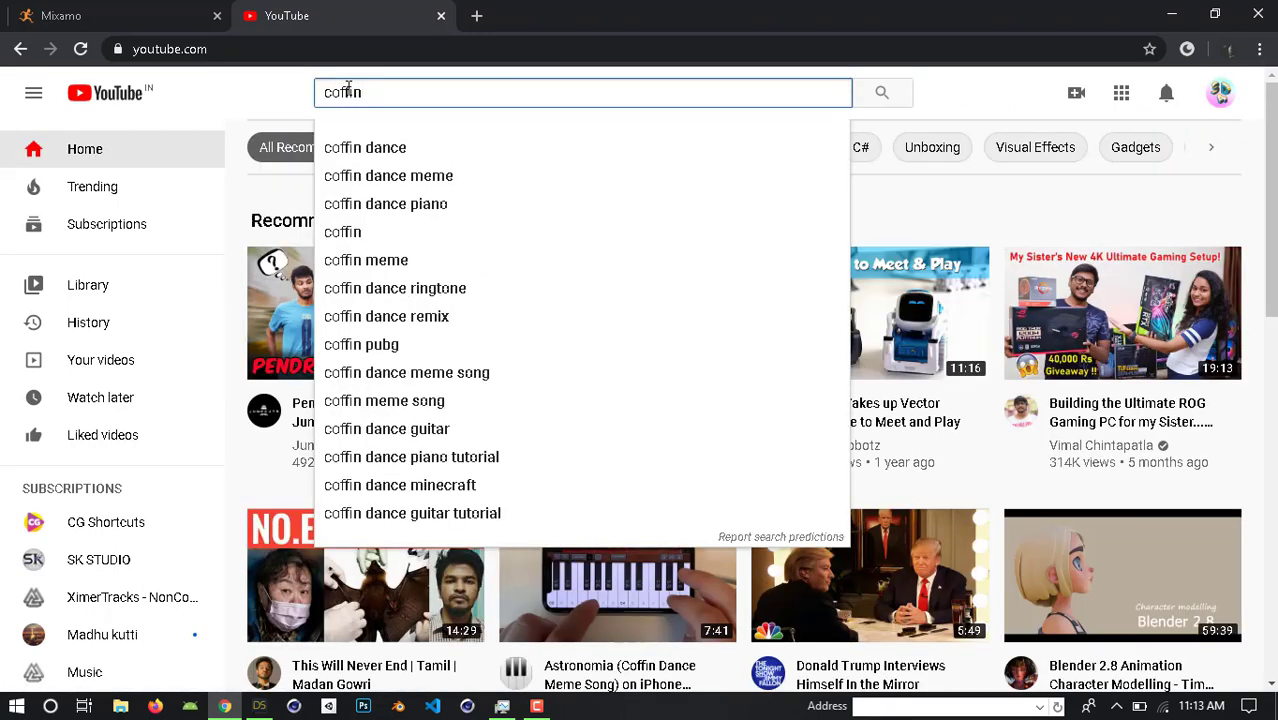
{"action": "key", "text": "Down"}
{"action": "type", "text": "off"}
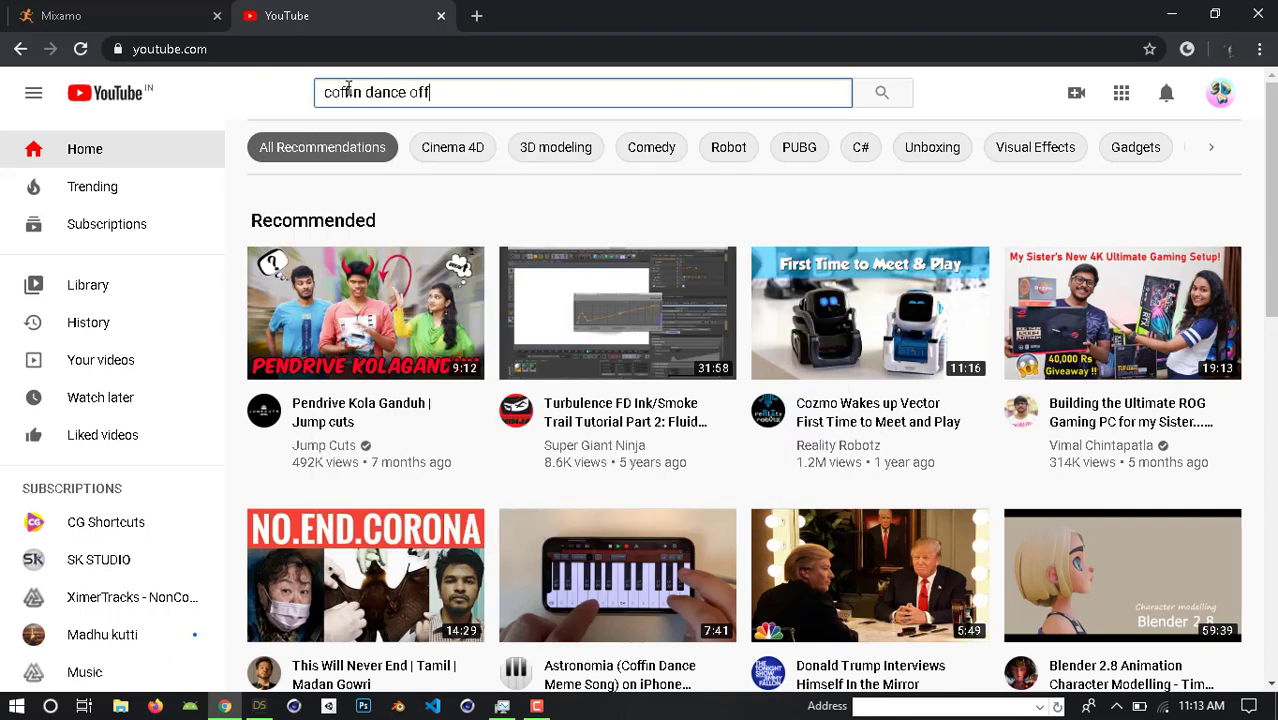
{"action": "type", "text": "icel"}
{"action": "key", "text": "Return"}
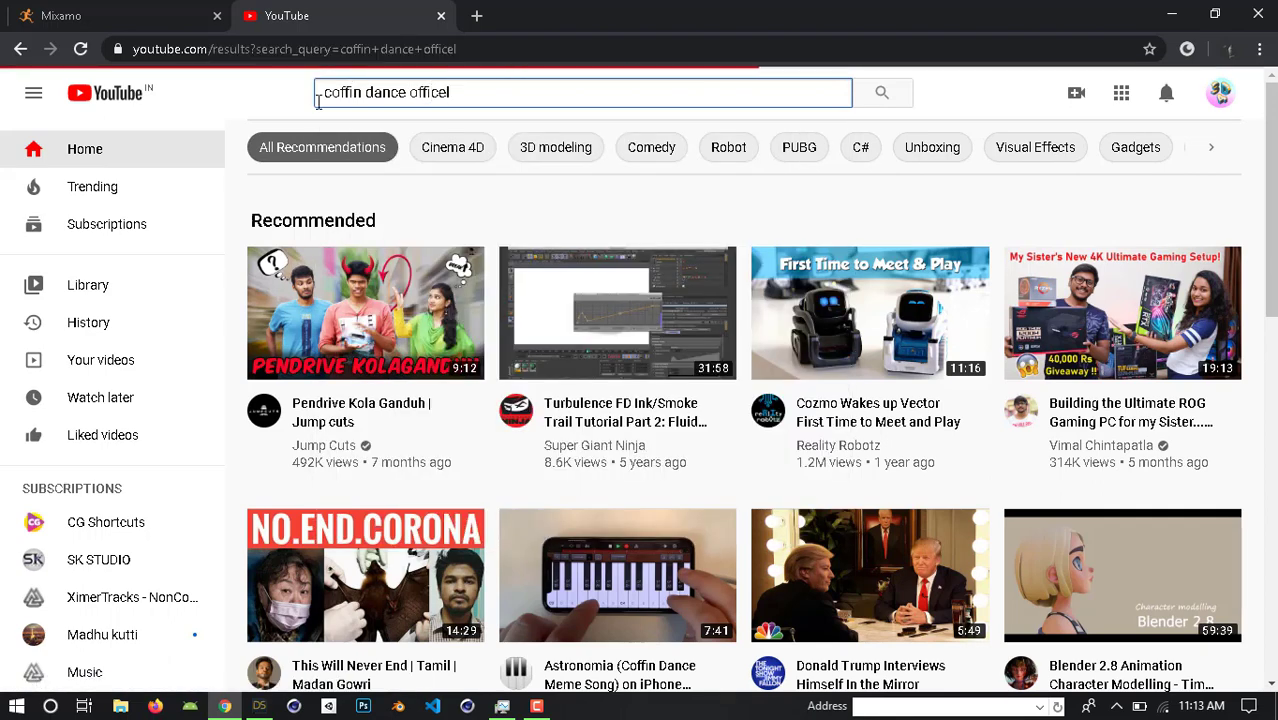
Switch between the Mixamo and YouTube tabs to check the character processing.
{"action": "left_click", "coordinate": [100, 15]}
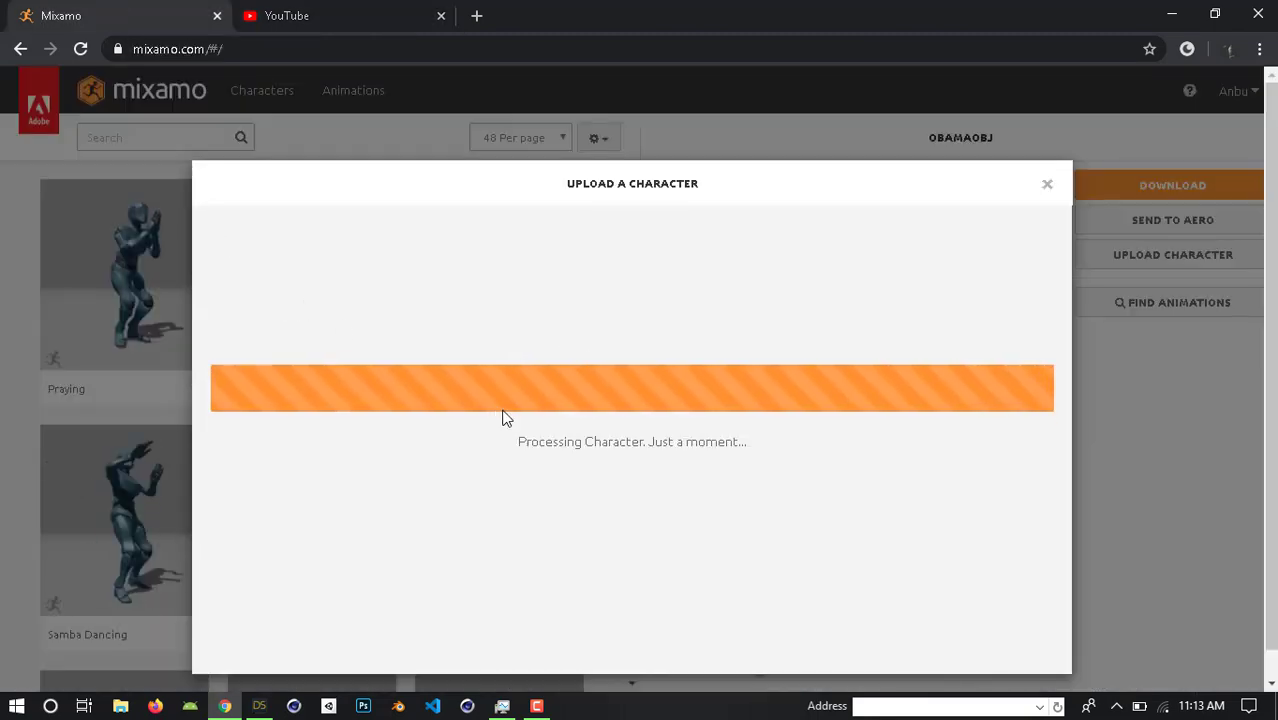
{"action": "left_click", "coordinate": [290, 15]}
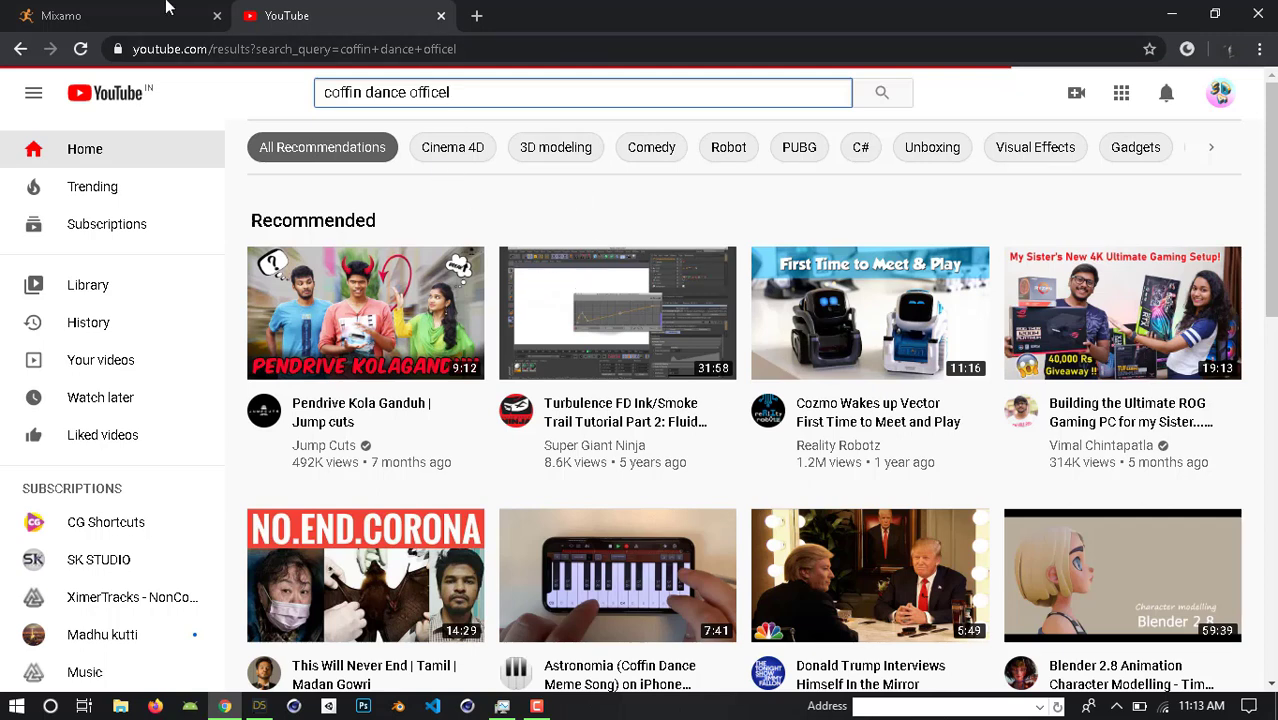
{"action": "left_click", "coordinate": [36, 8]}
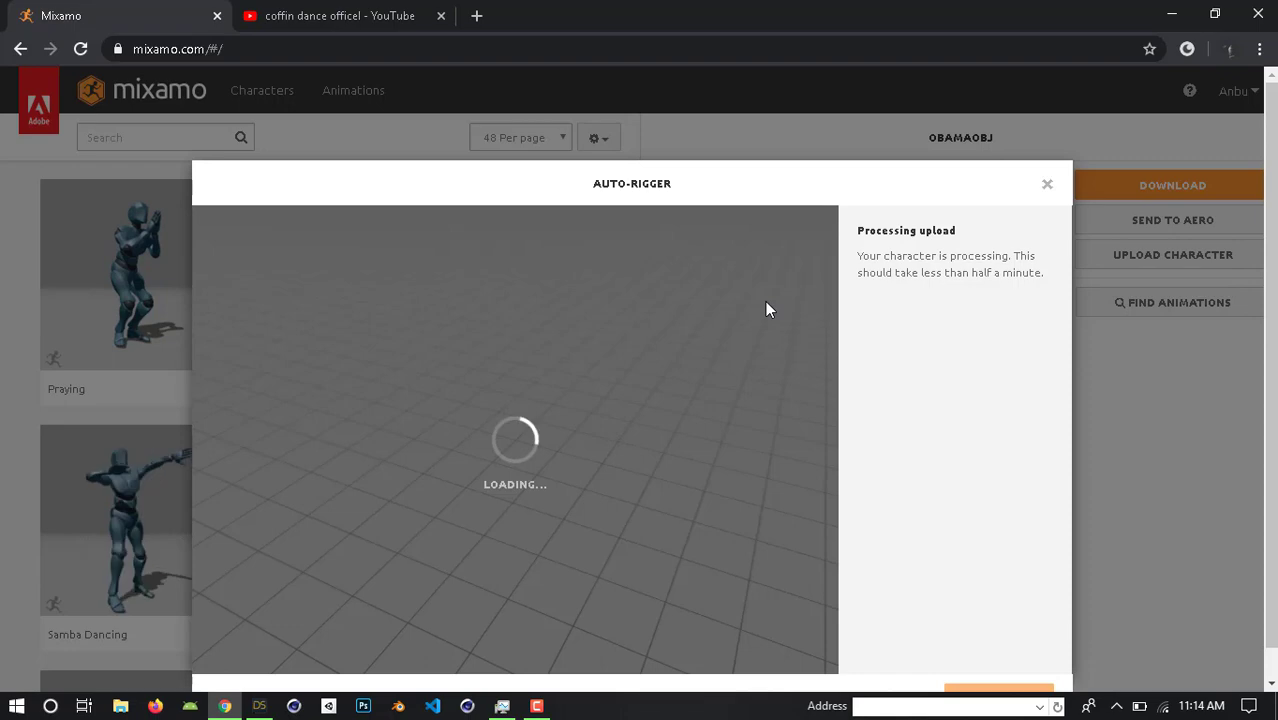
Play the 'Coffin Dance (Official Music Video HD)' result on YouTube.
{"action": "left_click", "coordinate": [368, 12]}
{"action": "left_click", "coordinate": [352, 292]}
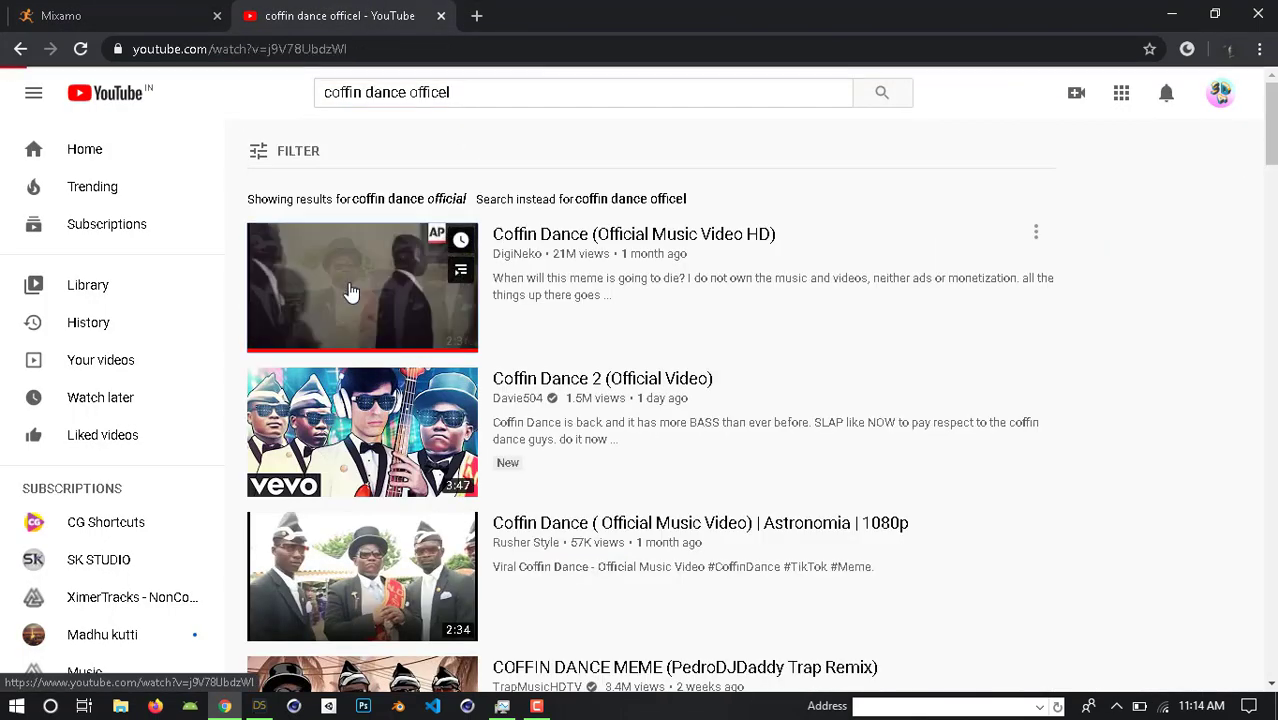
{"action": "left_click", "coordinate": [75, 12]}
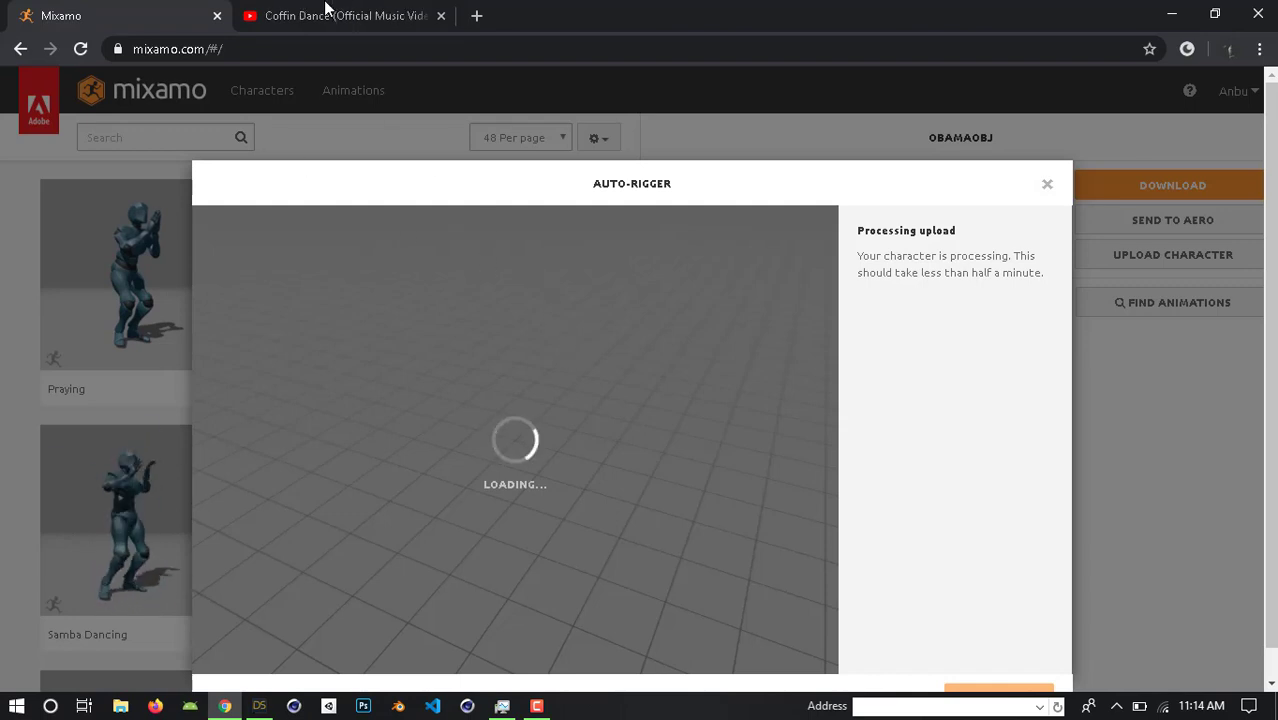
{"action": "left_click", "coordinate": [322, 12]}
Close the YouTube tab and scroll Mixamo's Auto-Rigger into full view.
{"action": "left_click", "coordinate": [78, 13]}
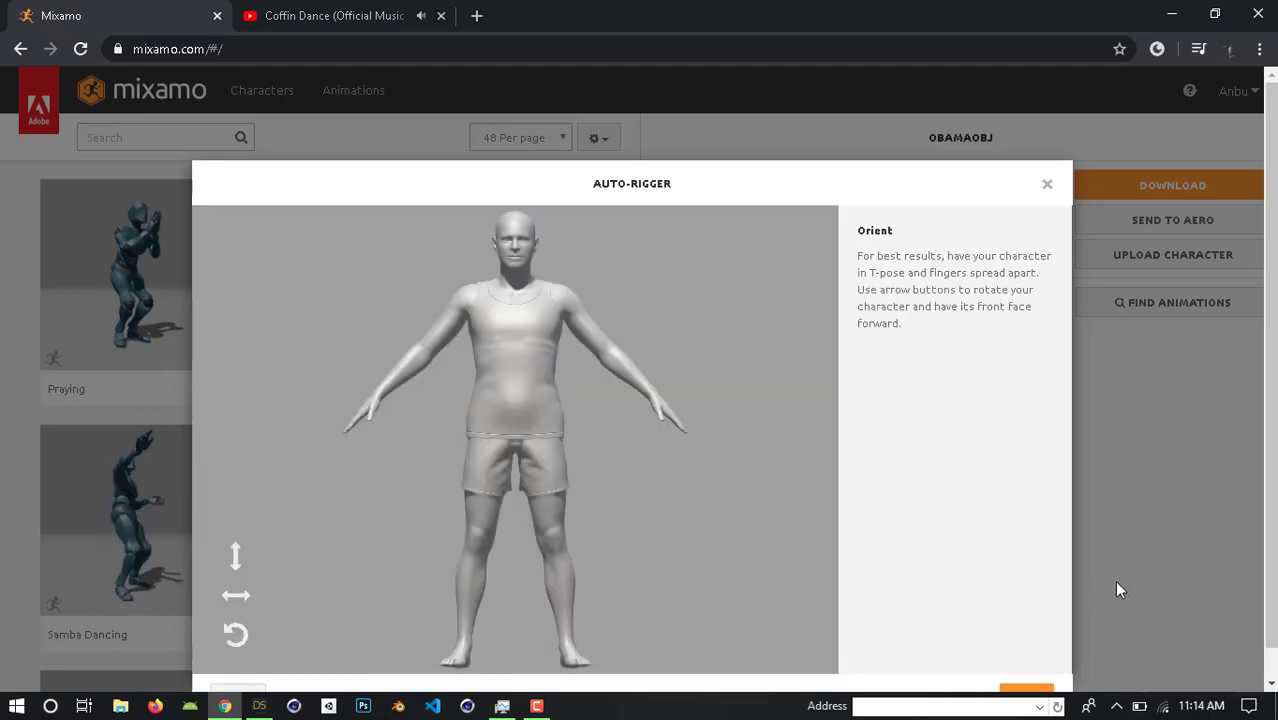
{"action": "left_click", "coordinate": [362, 12]}
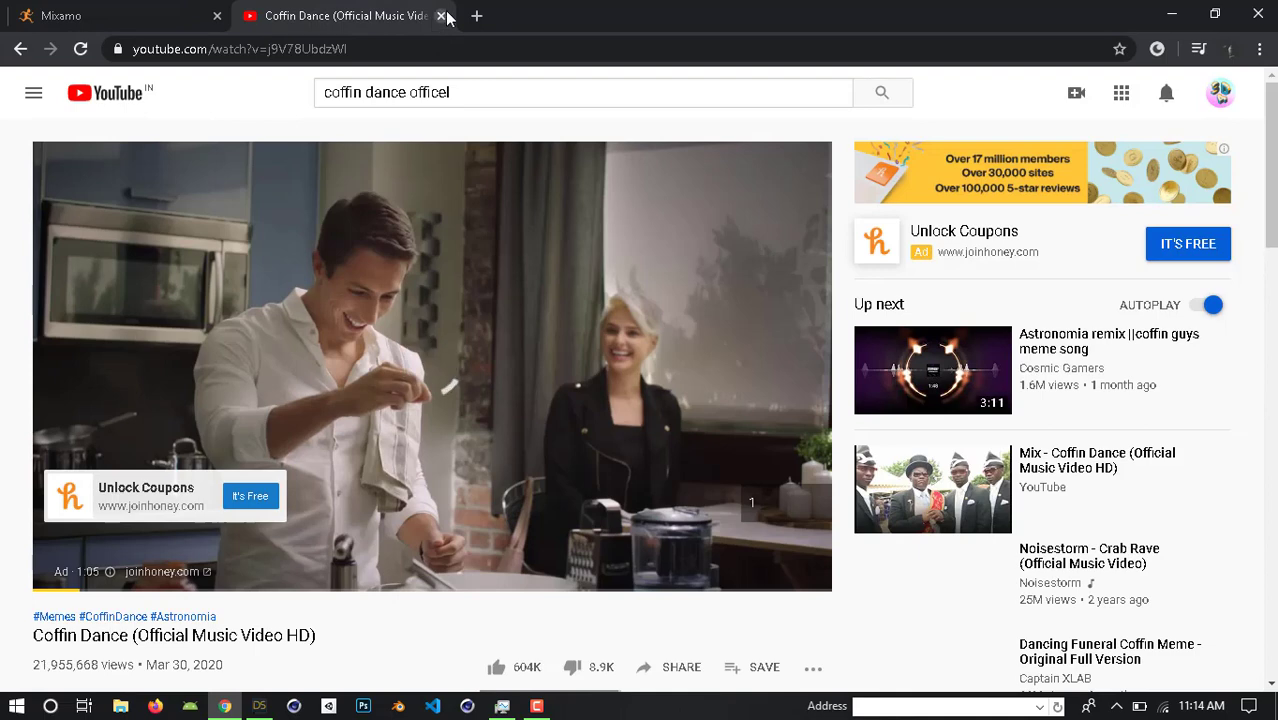
{"action": "left_click", "coordinate": [441, 15]}
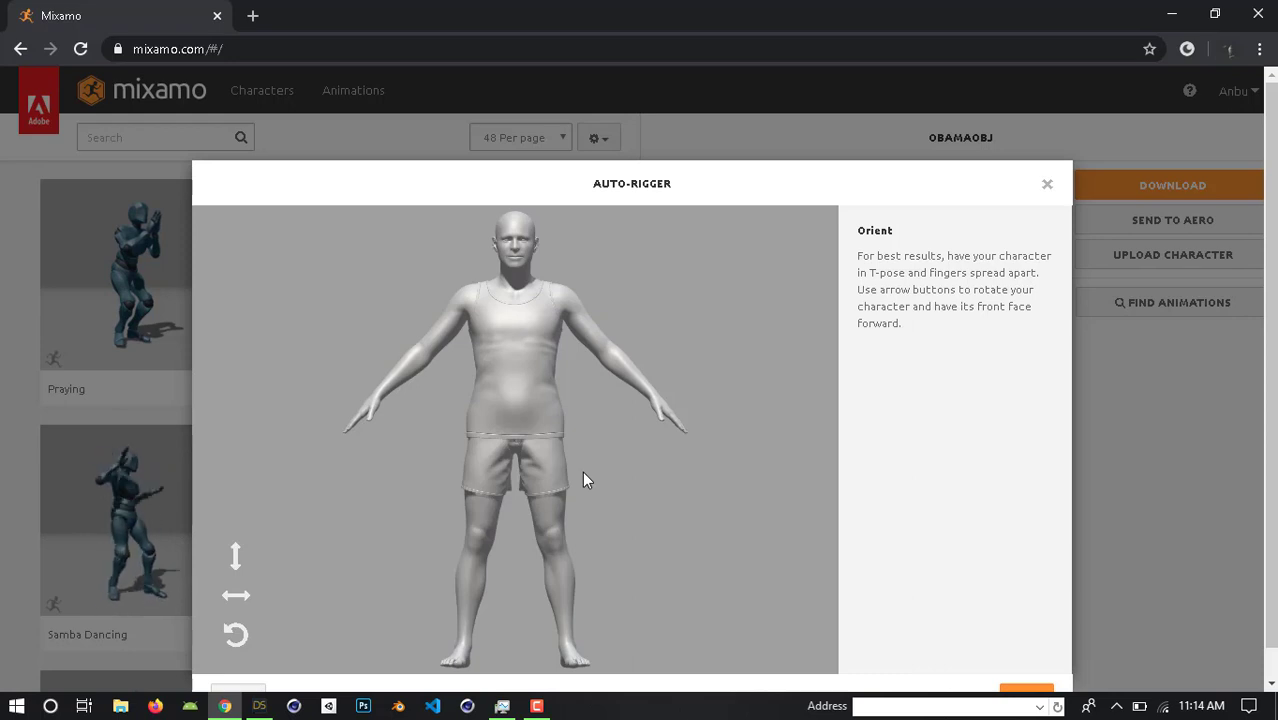
{"action": "scroll", "coordinate": [771, 245], "scroll_direction": "down", "scroll_amount": 1}
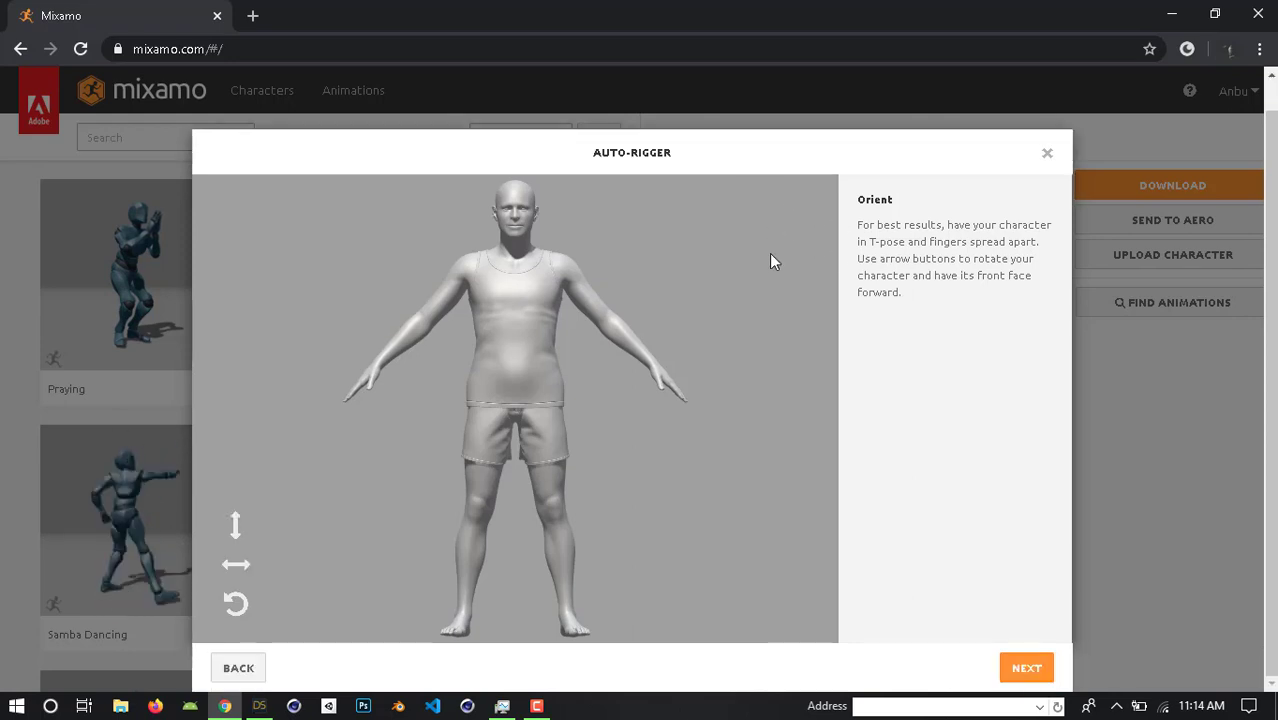
Accept the front orientation and place the chin, knee, groin and wrist markers.
{"action": "left_click", "coordinate": [1020, 672]}
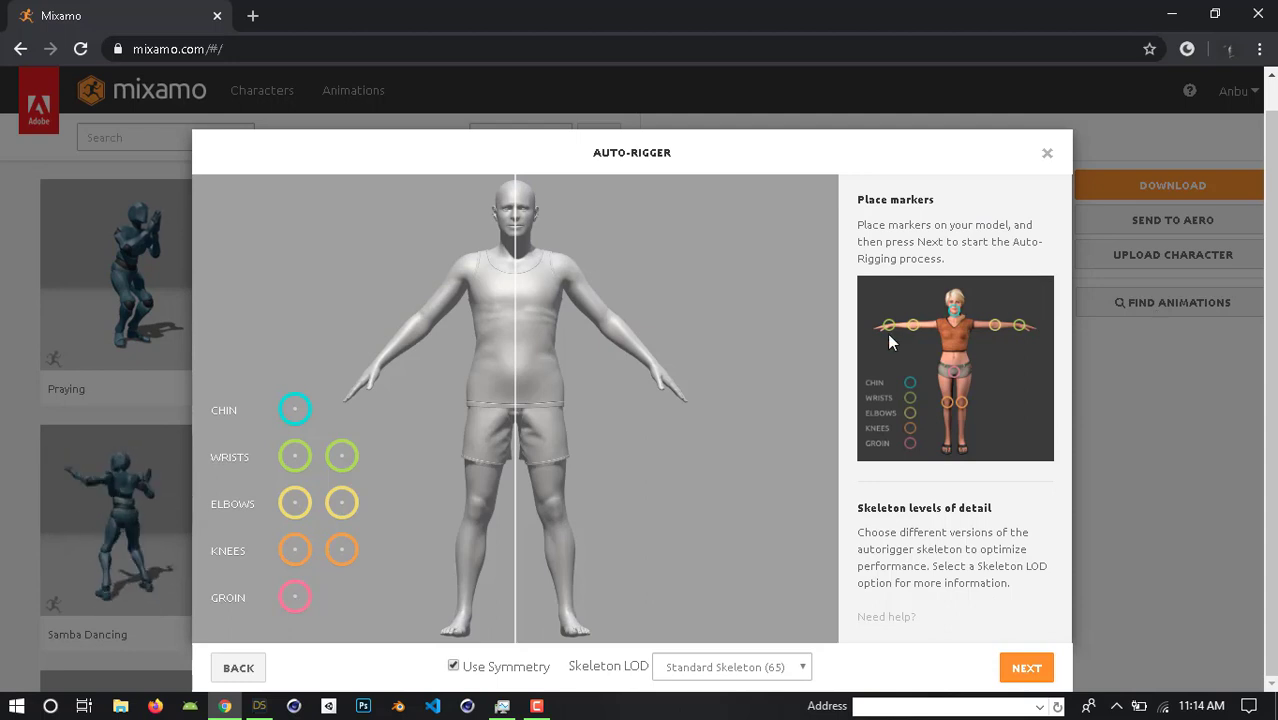
{"action": "mouse_move", "coordinate": [295, 409]}
{"action": "left_mouse_down"}
{"action": "mouse_move", "coordinate": [476, 246]}
{"action": "mouse_move", "coordinate": [515, 257]}
{"action": "left_mouse_up"}
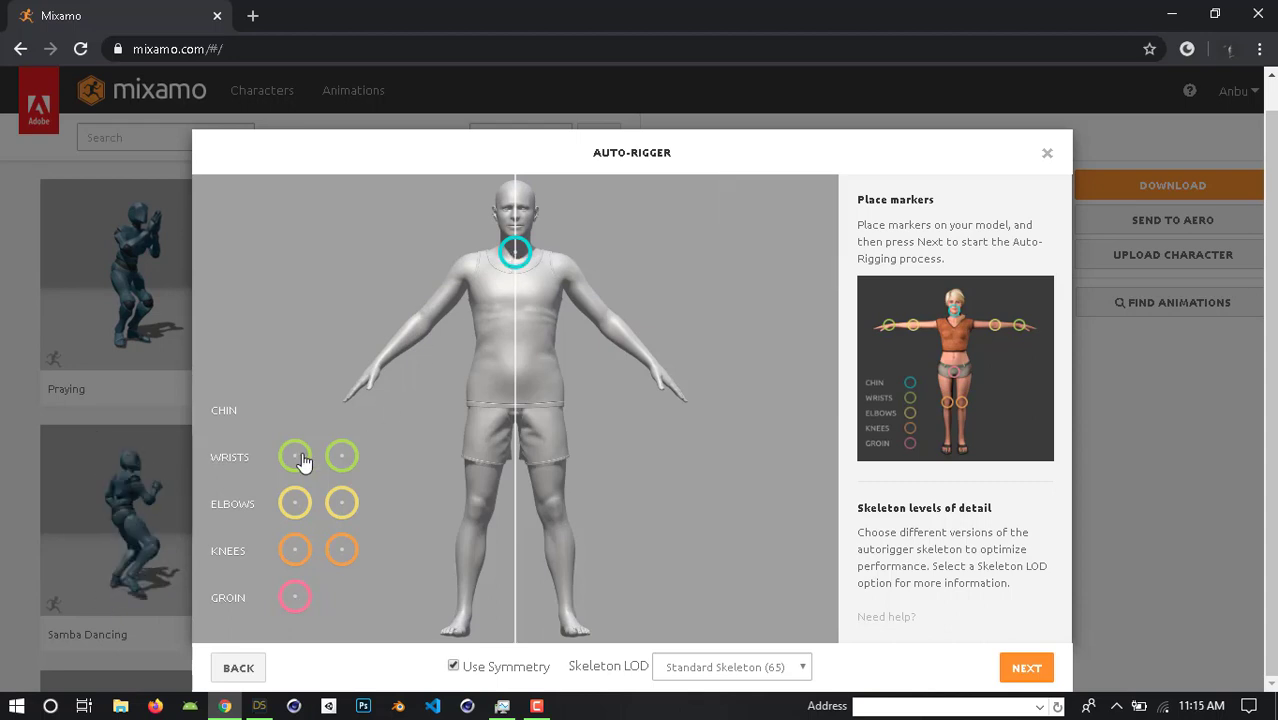
{"action": "mouse_move", "coordinate": [294, 548]}
{"action": "left_mouse_down"}
{"action": "mouse_move", "coordinate": [437, 542]}
{"action": "mouse_move", "coordinate": [477, 515]}
{"action": "left_mouse_up"}
{"action": "mouse_move", "coordinate": [295, 597]}
{"action": "left_mouse_down"}
{"action": "mouse_move", "coordinate": [481, 473]}
{"action": "mouse_move", "coordinate": [519, 420]}
{"action": "left_mouse_up"}
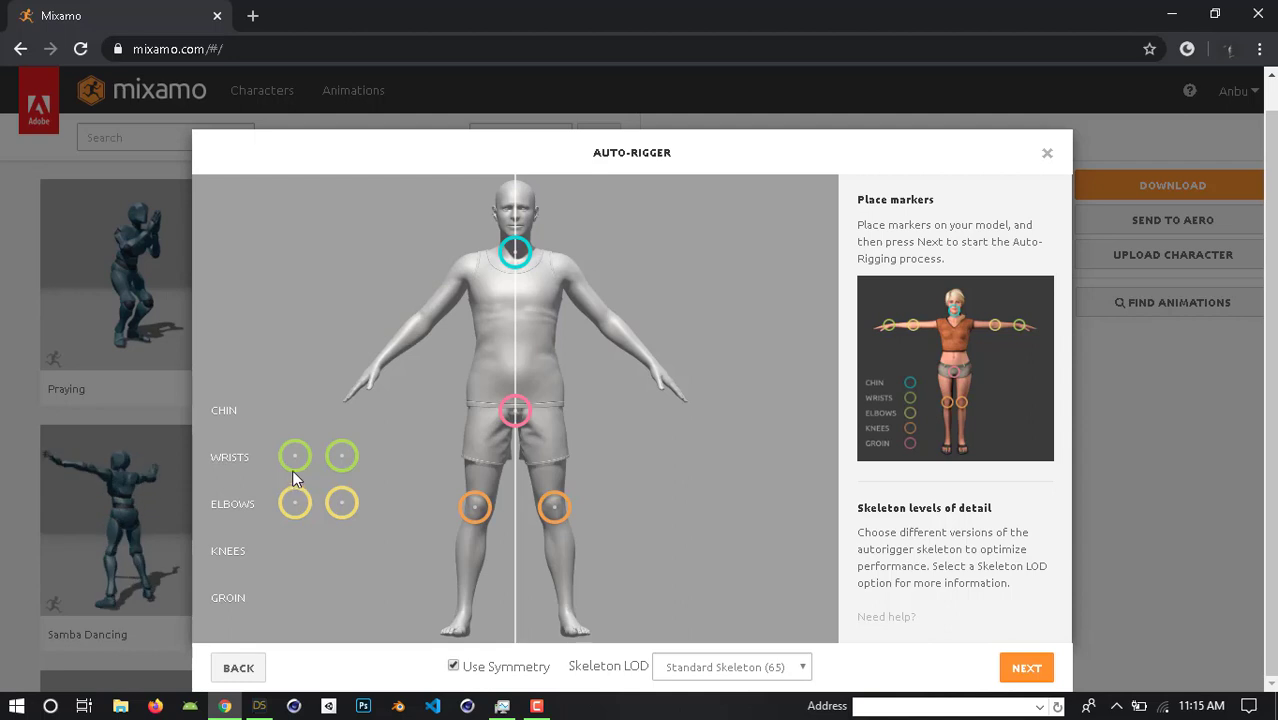
{"action": "mouse_move", "coordinate": [295, 456]}
{"action": "left_mouse_down"}
{"action": "mouse_move", "coordinate": [385, 391]}
{"action": "mouse_move", "coordinate": [379, 372]}
{"action": "left_mouse_up"}
Place the elbow markers on both elbows and start auto-rigging.
{"action": "mouse_move", "coordinate": [292, 503]}
{"action": "left_mouse_down"}
{"action": "mouse_move", "coordinate": [421, 360]}
{"action": "mouse_move", "coordinate": [424, 320]}
{"action": "left_mouse_up"}
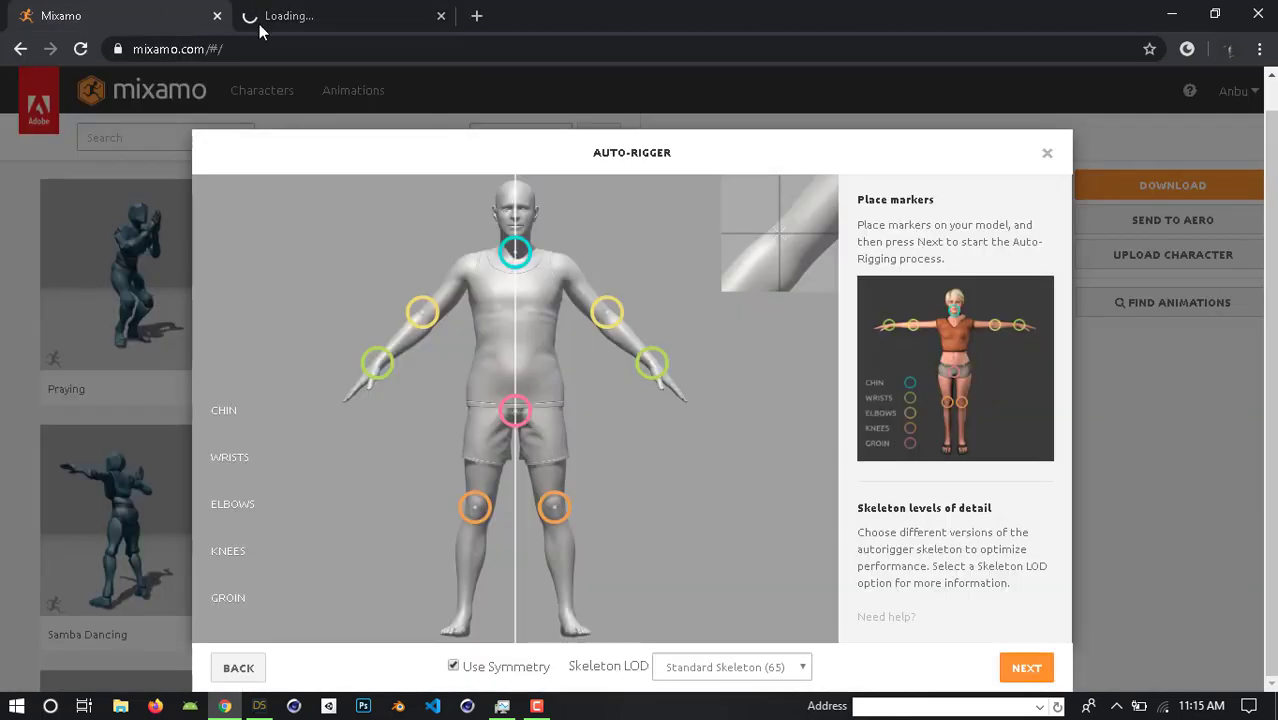
{"action": "left_click", "coordinate": [441, 16]}
{"action": "mouse_move", "coordinate": [421, 312]}
{"action": "left_mouse_down"}
{"action": "mouse_move", "coordinate": [441, 339]}
{"action": "mouse_move", "coordinate": [437, 328]}
{"action": "left_mouse_up"}
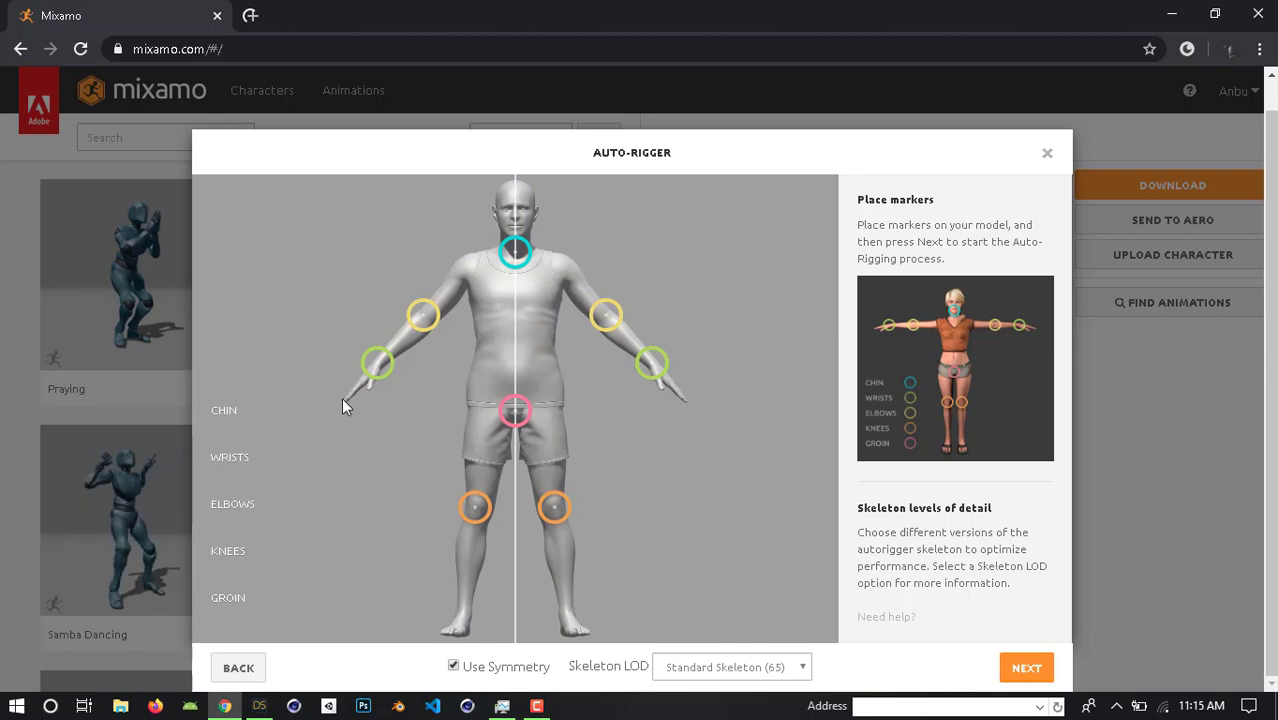
{"action": "left_click", "coordinate": [1025, 670]}
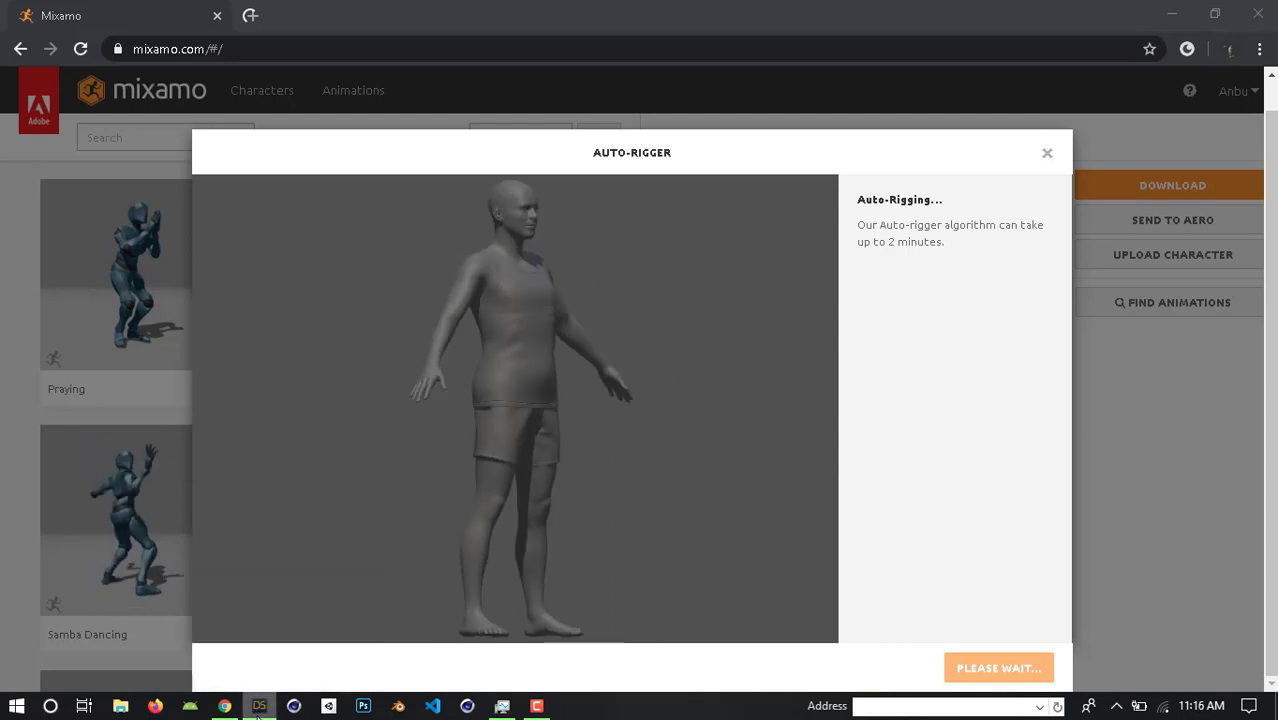
After rigging finishes, confirm the Review screen and accept the Change Character warning.
{"action": "left_click", "coordinate": [262, 688]}
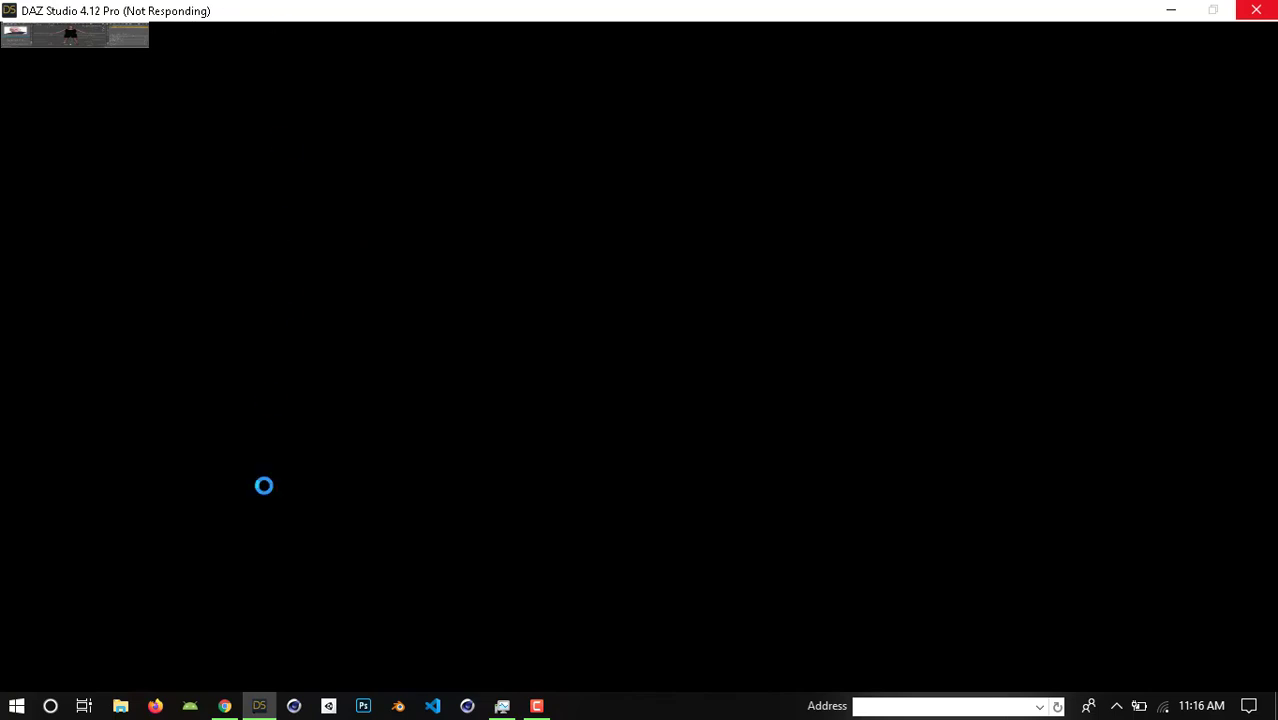
{"action": "left_click", "coordinate": [225, 706]}
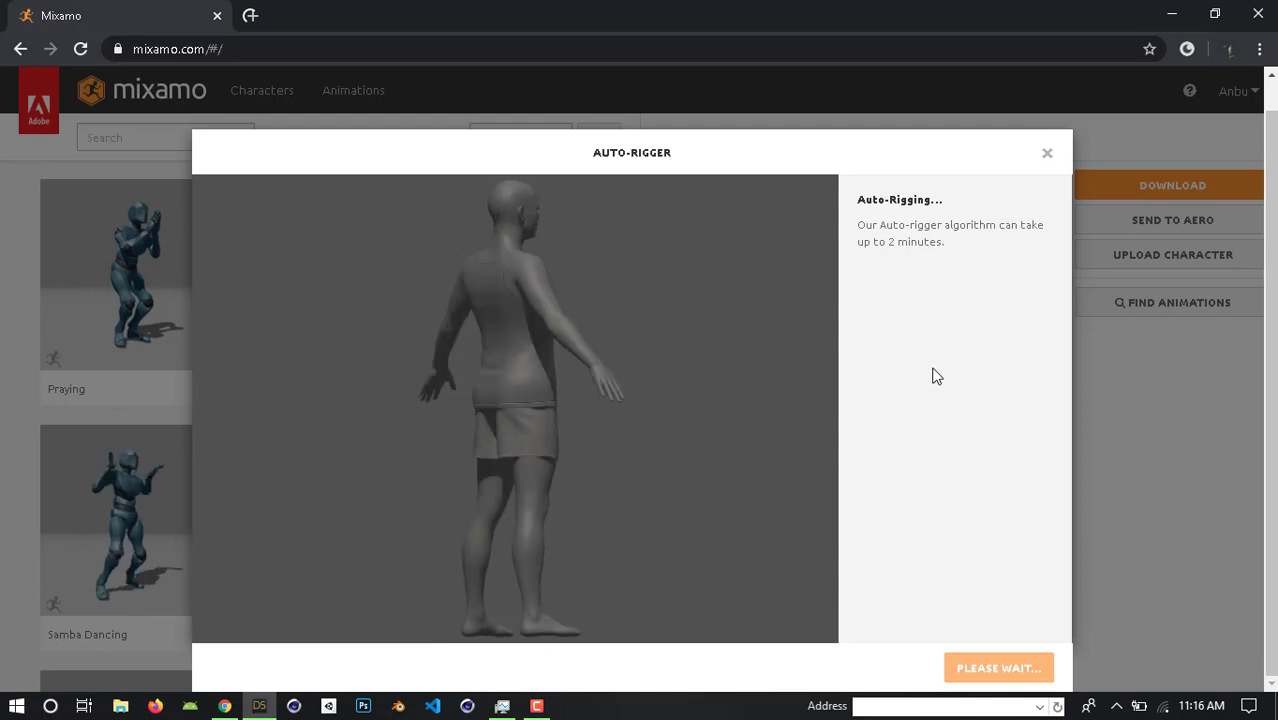
{"action": "key", "text": "alt+Tab"}
{"action": "key", "text": "Tab"}
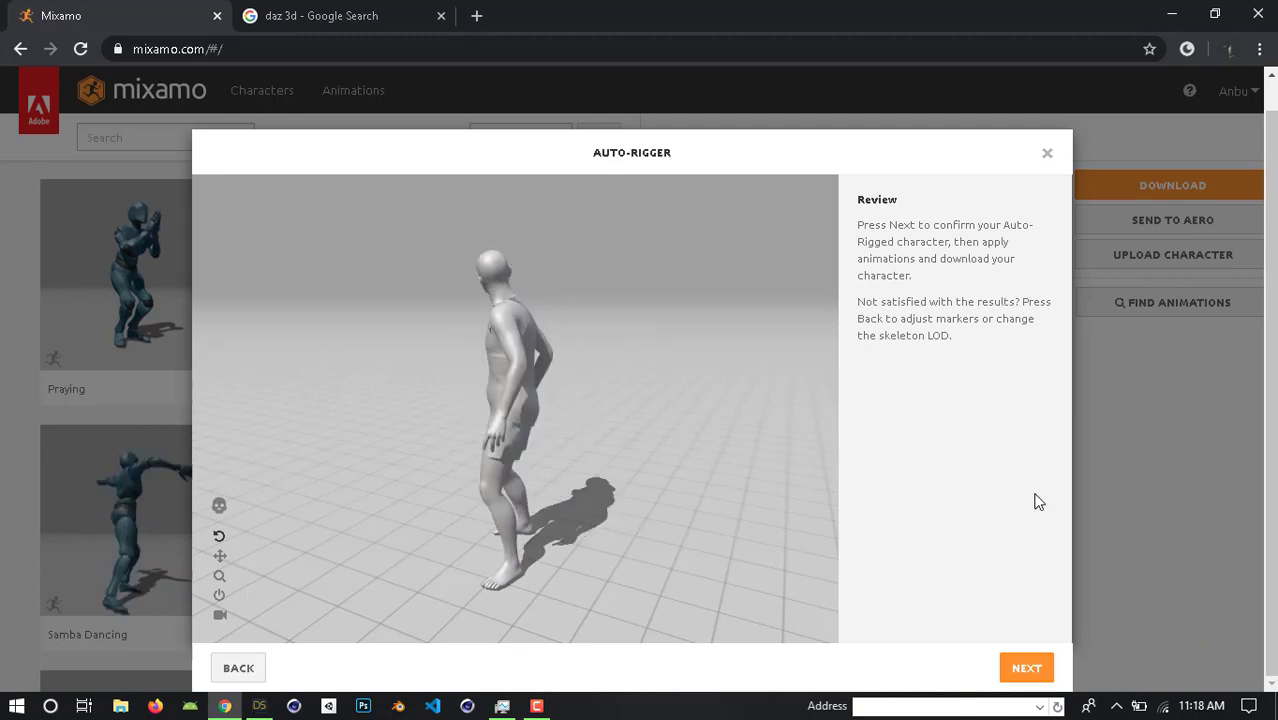
{"action": "left_click", "coordinate": [1034, 669]}
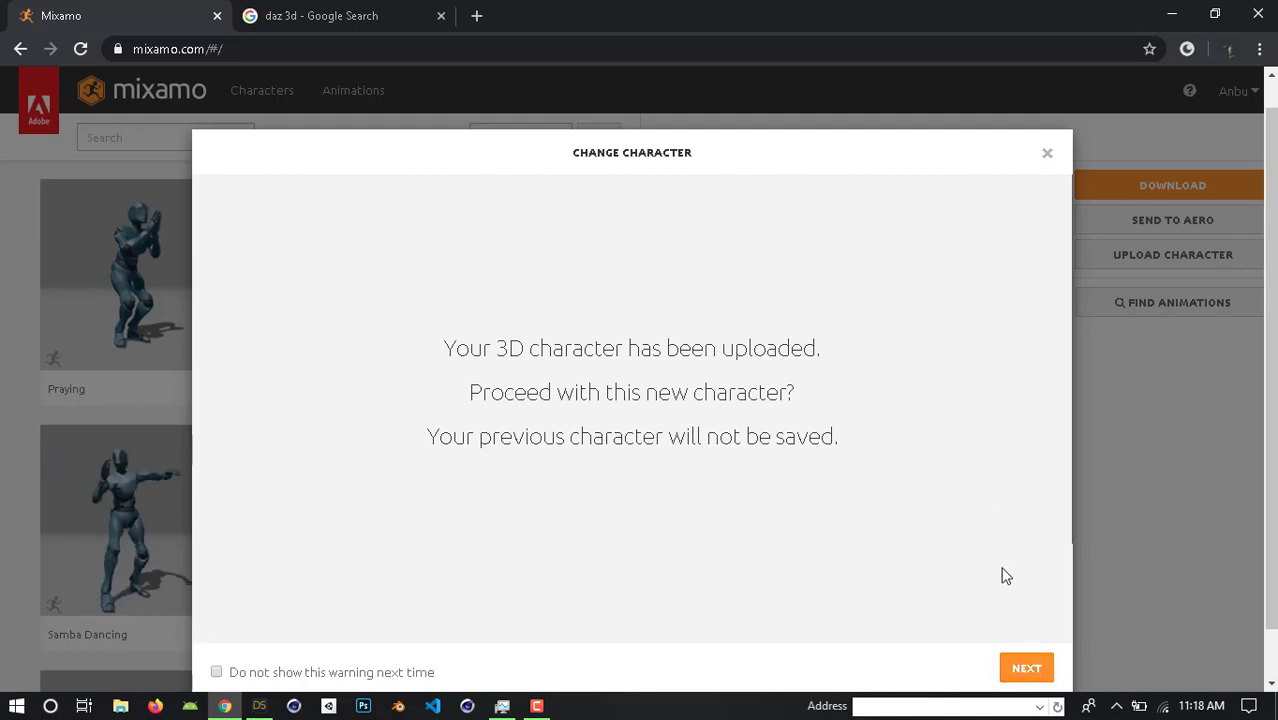
{"action": "left_click", "coordinate": [1020, 671]}
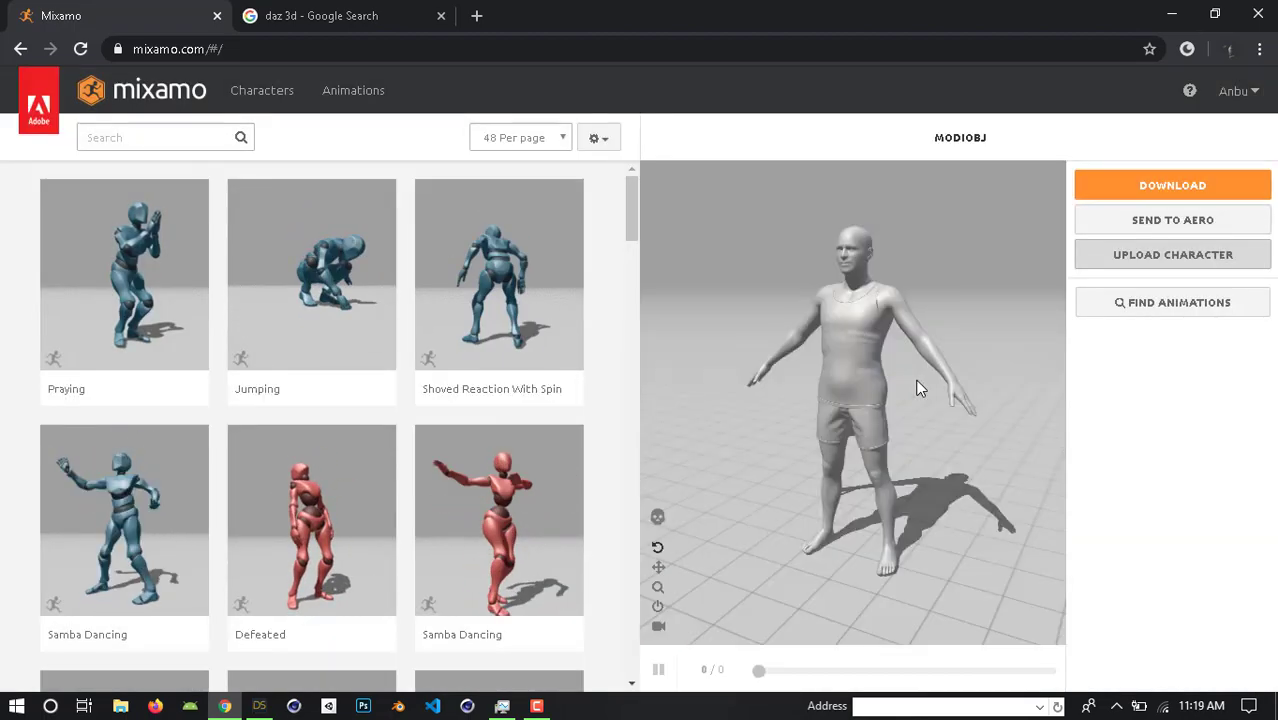
Search the animation library for 'dance' and browse the results.
{"action": "scroll", "coordinate": [300, 338], "scroll_direction": "down", "scroll_amount": 8}
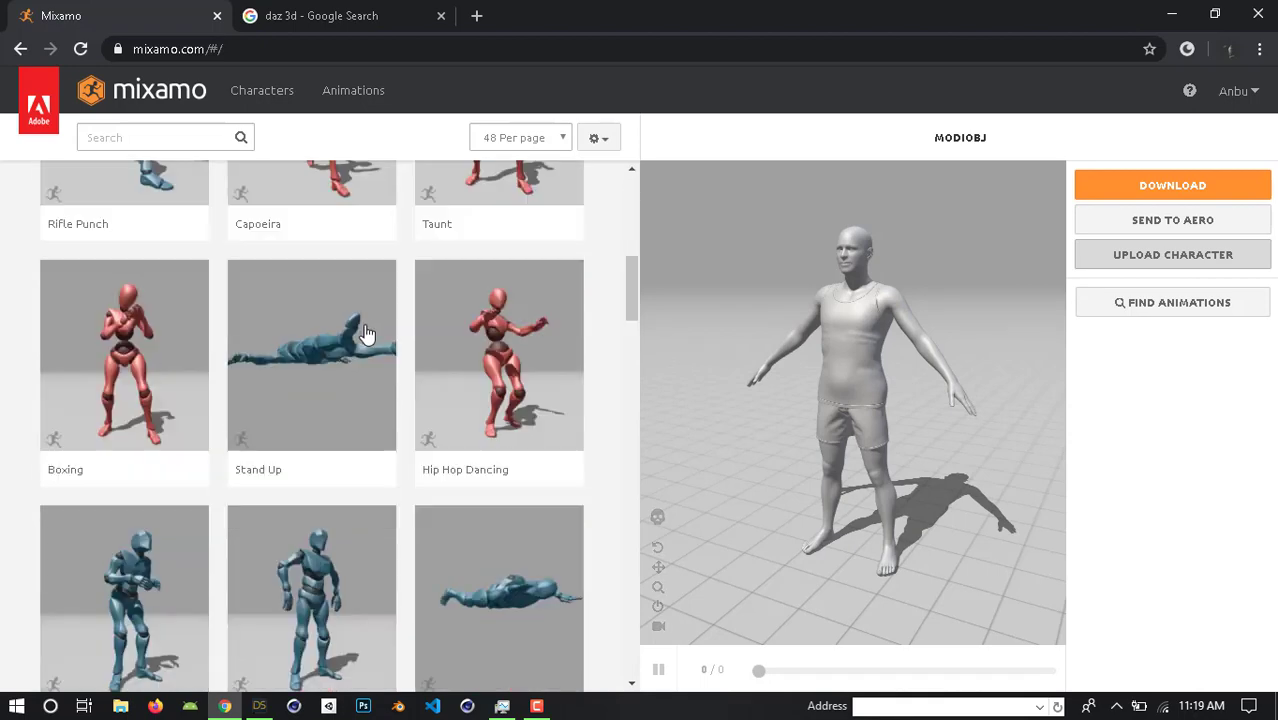
{"action": "scroll", "coordinate": [365, 408], "scroll_direction": "up", "scroll_amount": 6}
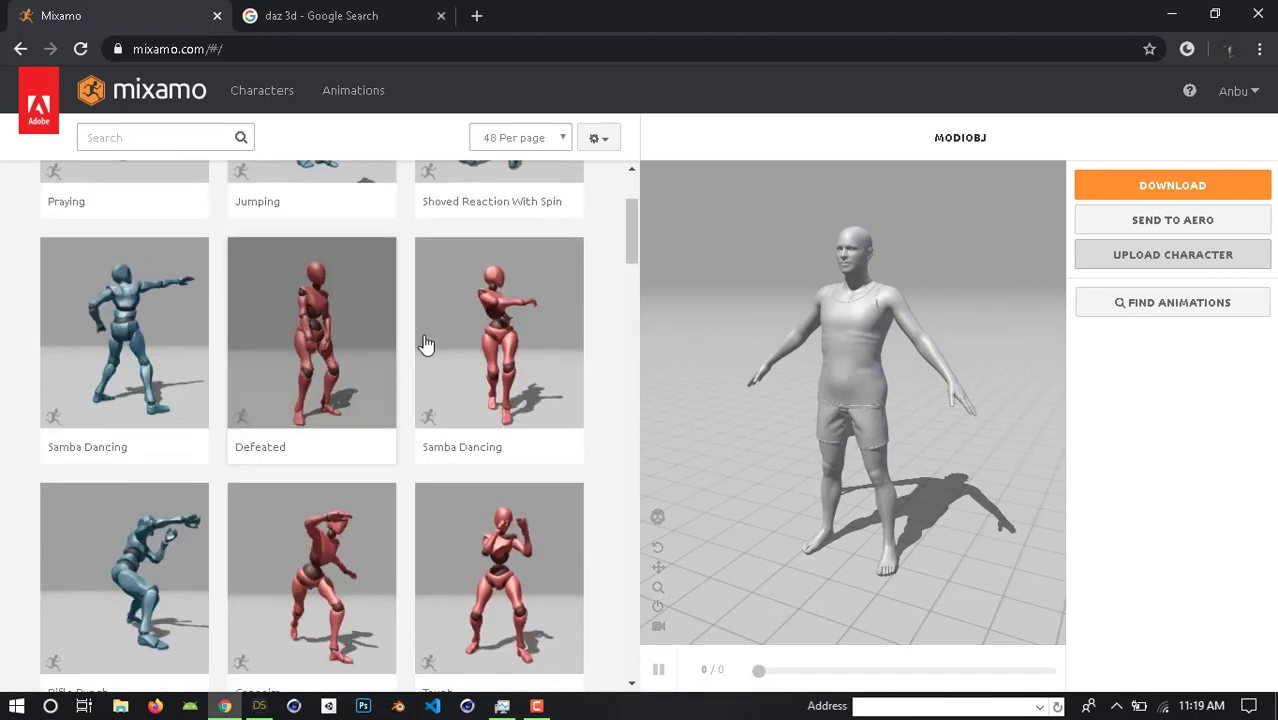
{"action": "scroll", "coordinate": [367, 410], "scroll_direction": "down", "scroll_amount": 5}
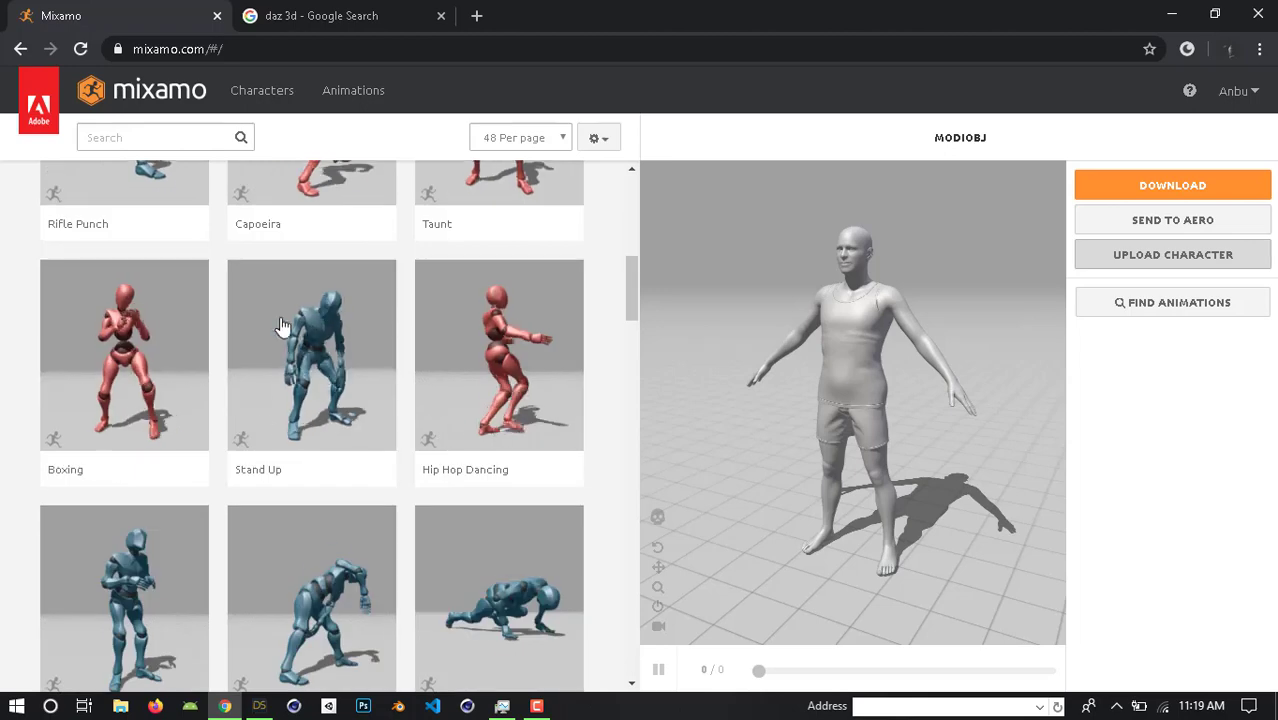
{"action": "scroll", "coordinate": [345, 465], "scroll_direction": "down", "scroll_amount": 5}
{"action": "scroll", "coordinate": [345, 470], "scroll_direction": "up", "scroll_amount": 3}
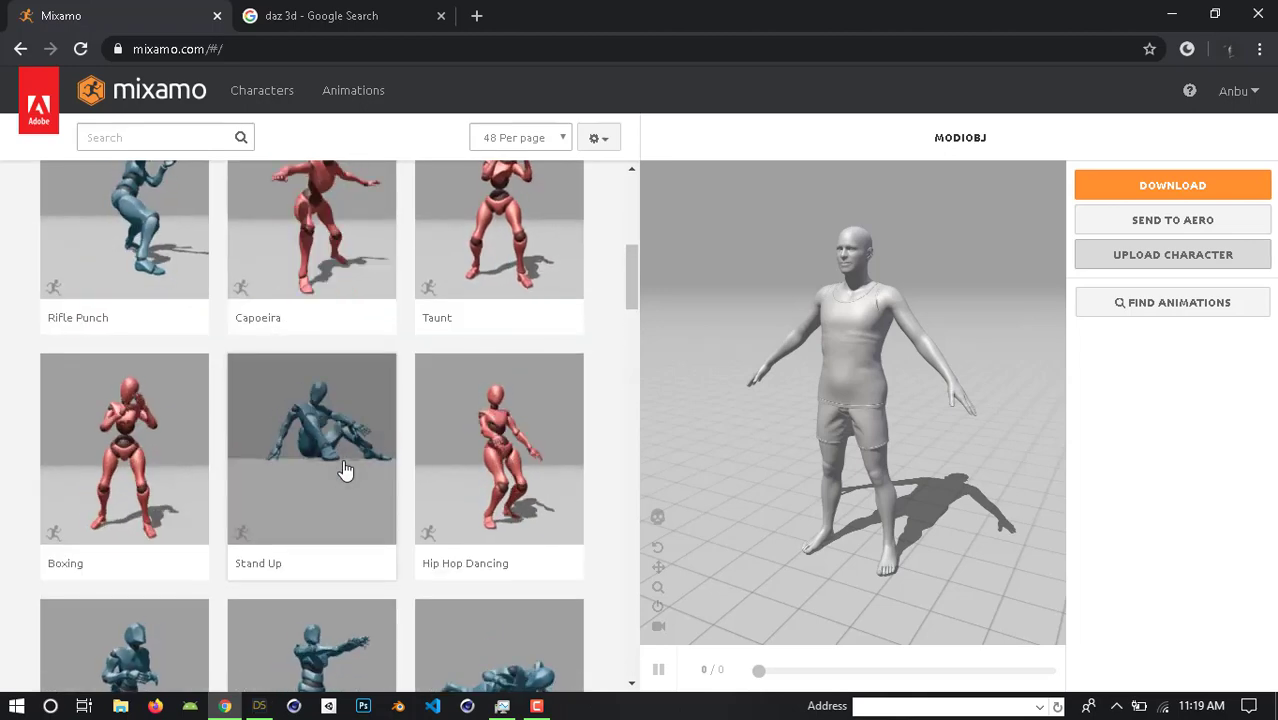
{"action": "left_click", "coordinate": [157, 135]}
{"action": "type", "text": "dance"}
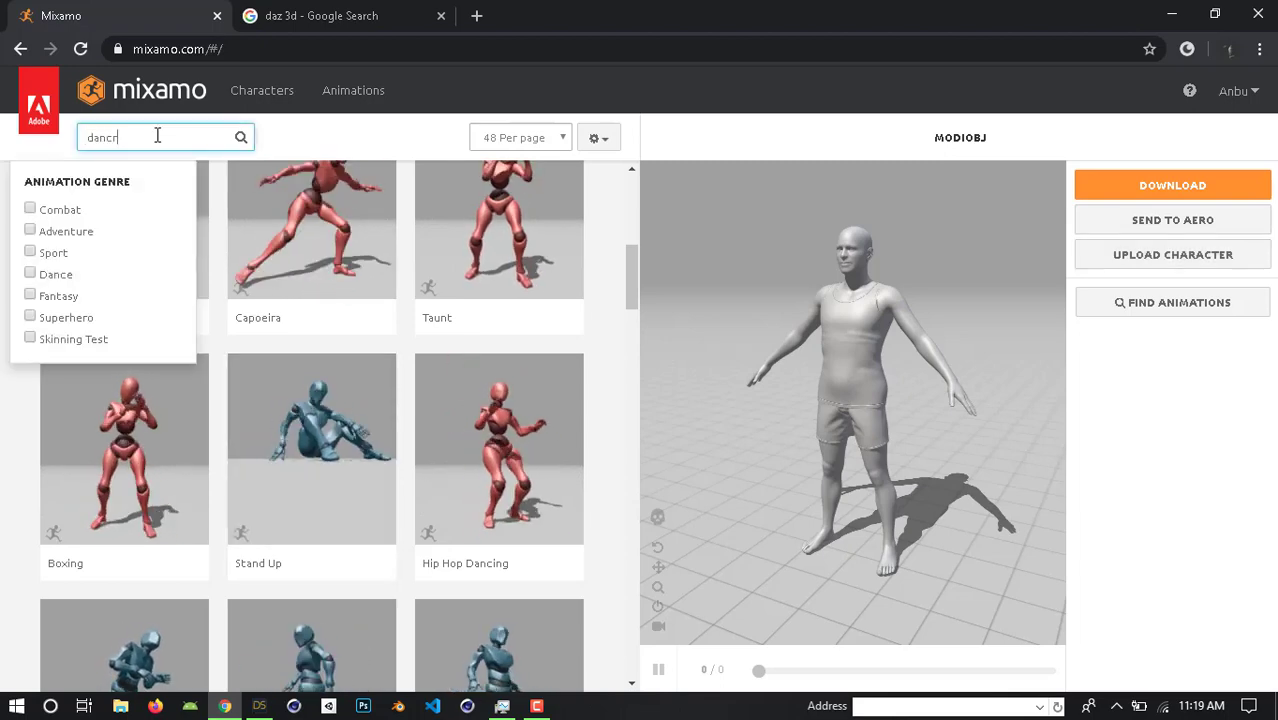
{"action": "key", "text": "Return"}
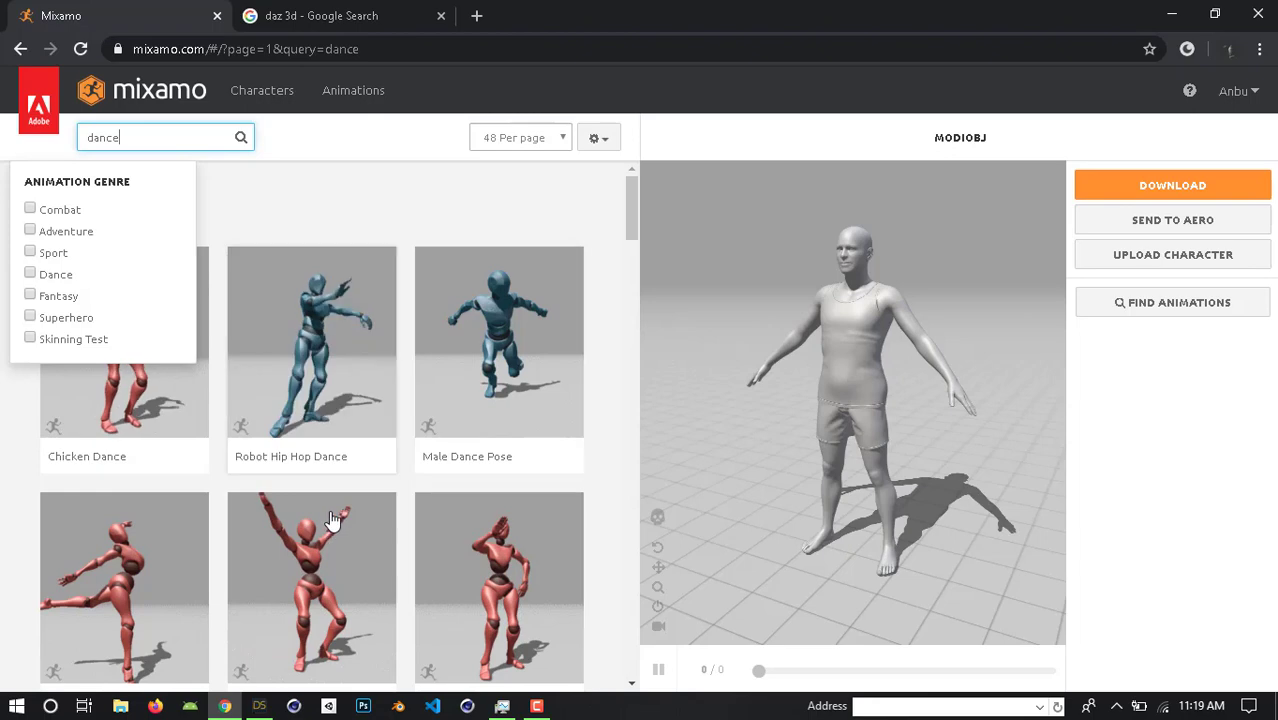
{"action": "scroll", "coordinate": [333, 520], "scroll_direction": "down", "scroll_amount": 3}
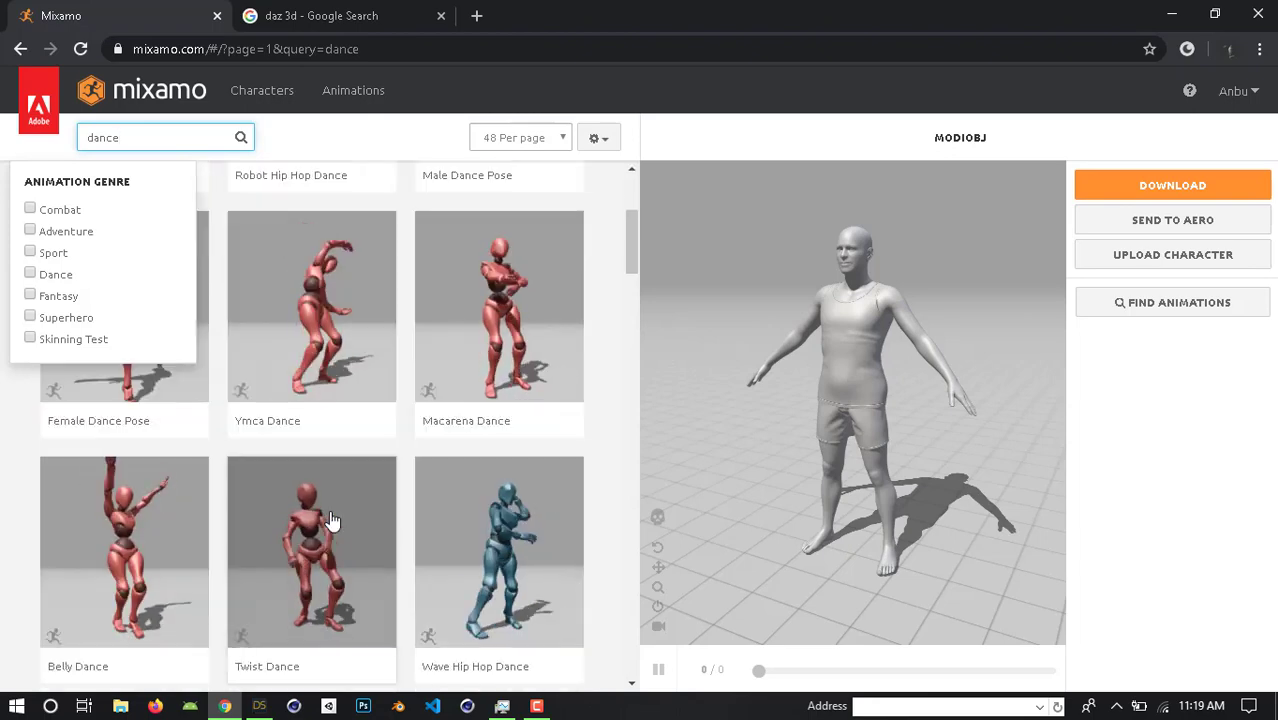
{"action": "scroll", "coordinate": [333, 520], "scroll_direction": "down", "scroll_amount": 1}
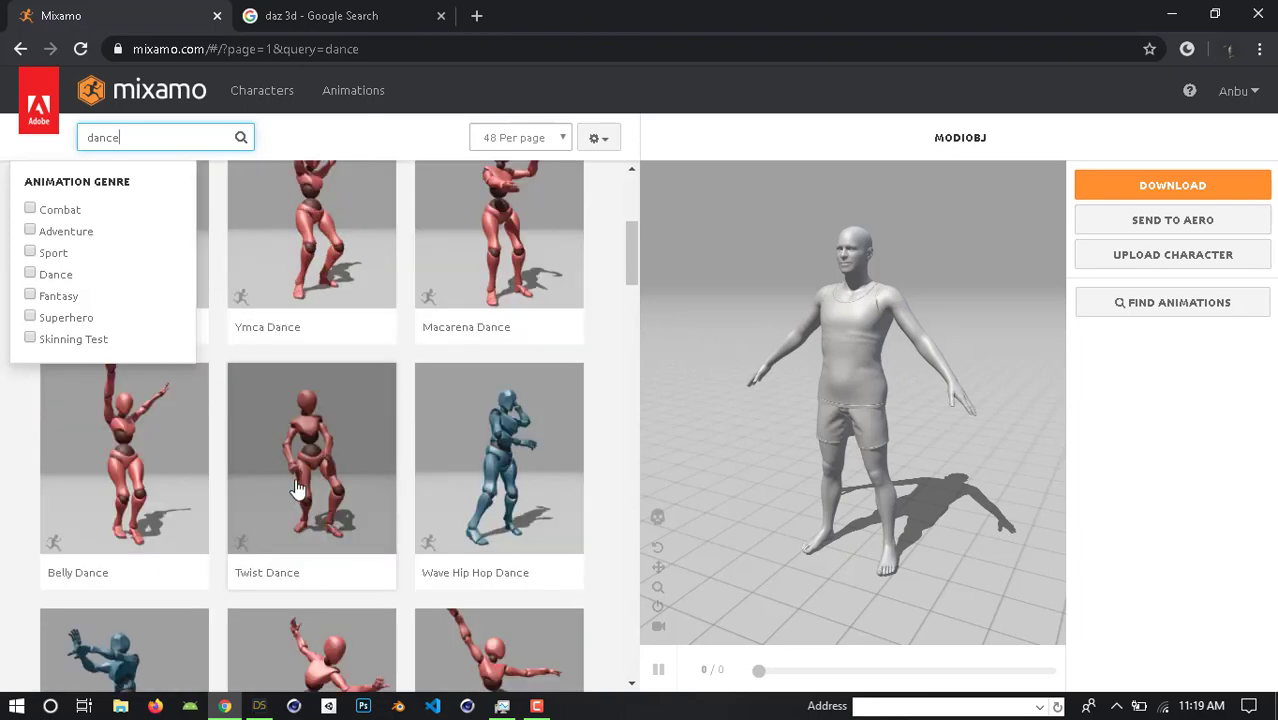
Apply Belly Dance to the character and widen its trim range to -50 through 150.
{"action": "left_click", "coordinate": [134, 472]}
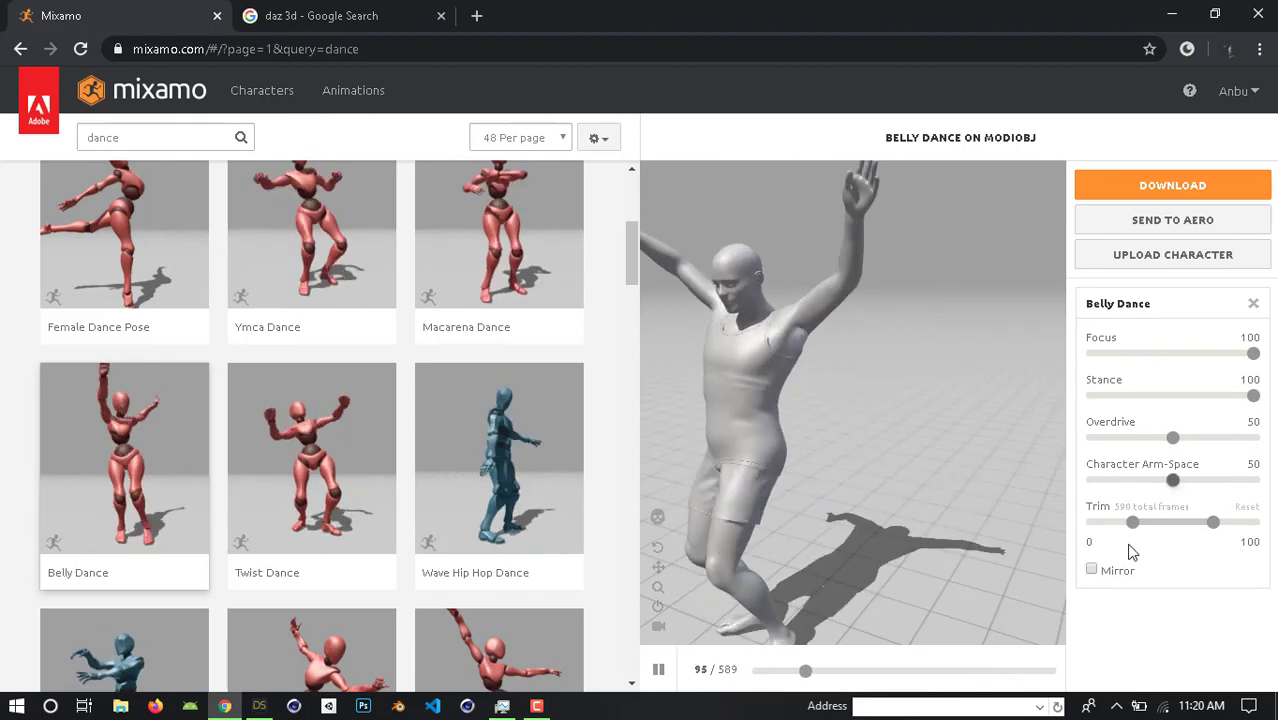
{"action": "left_click_drag", "start_coordinate": [1118, 530], "coordinate": [1073, 527]}
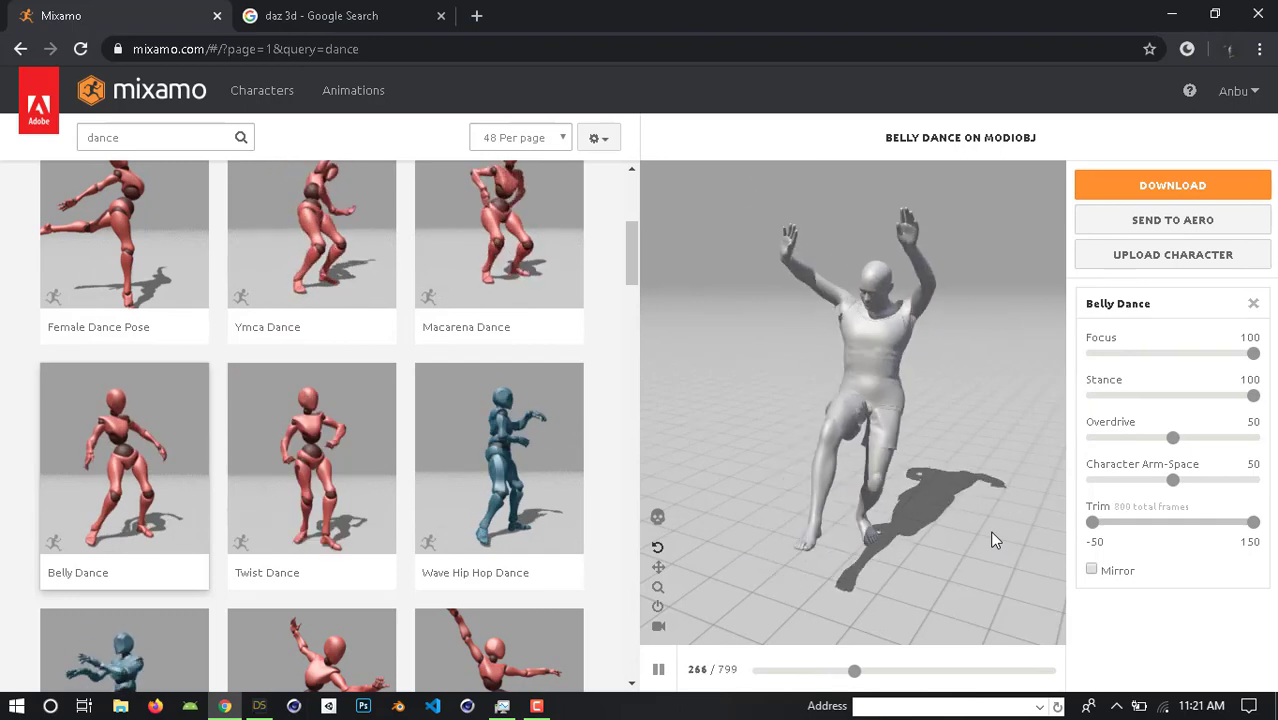
{"action": "left_click", "coordinate": [1150, 186]}
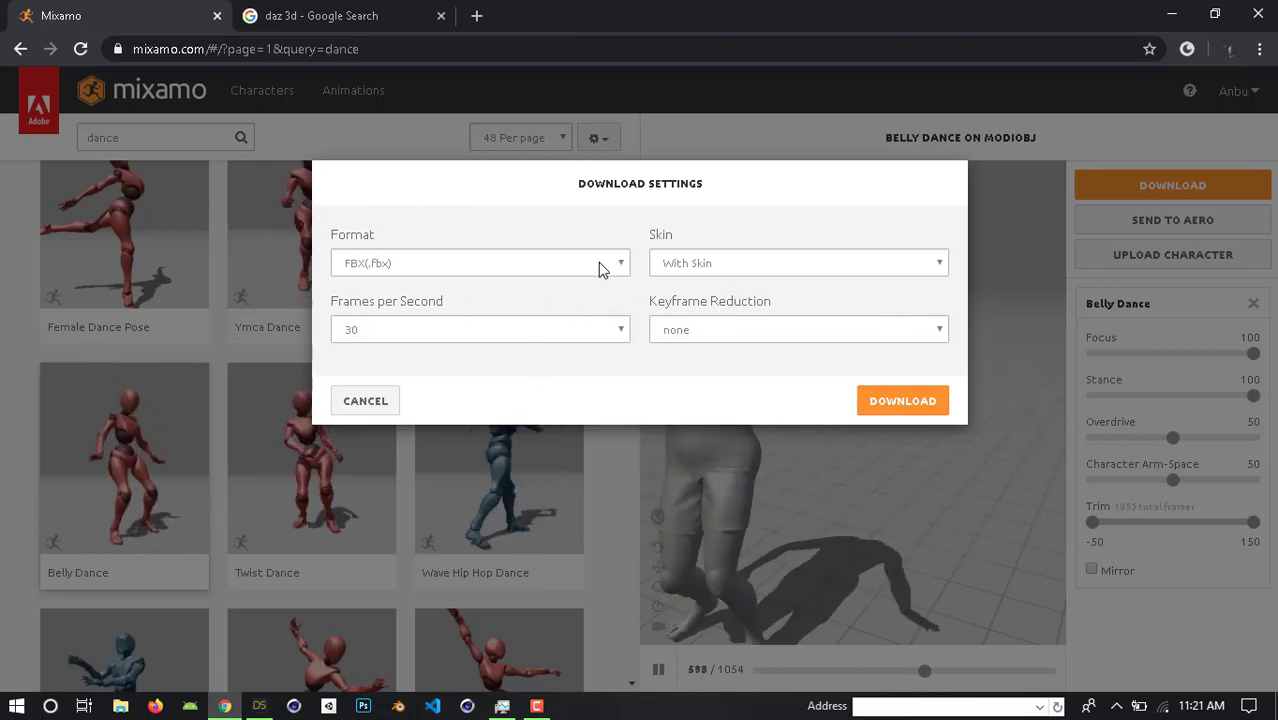
Download Belly Dance.fbx in FBX format, with skin, at 30 fps.
{"action": "left_click", "coordinate": [599, 262]}
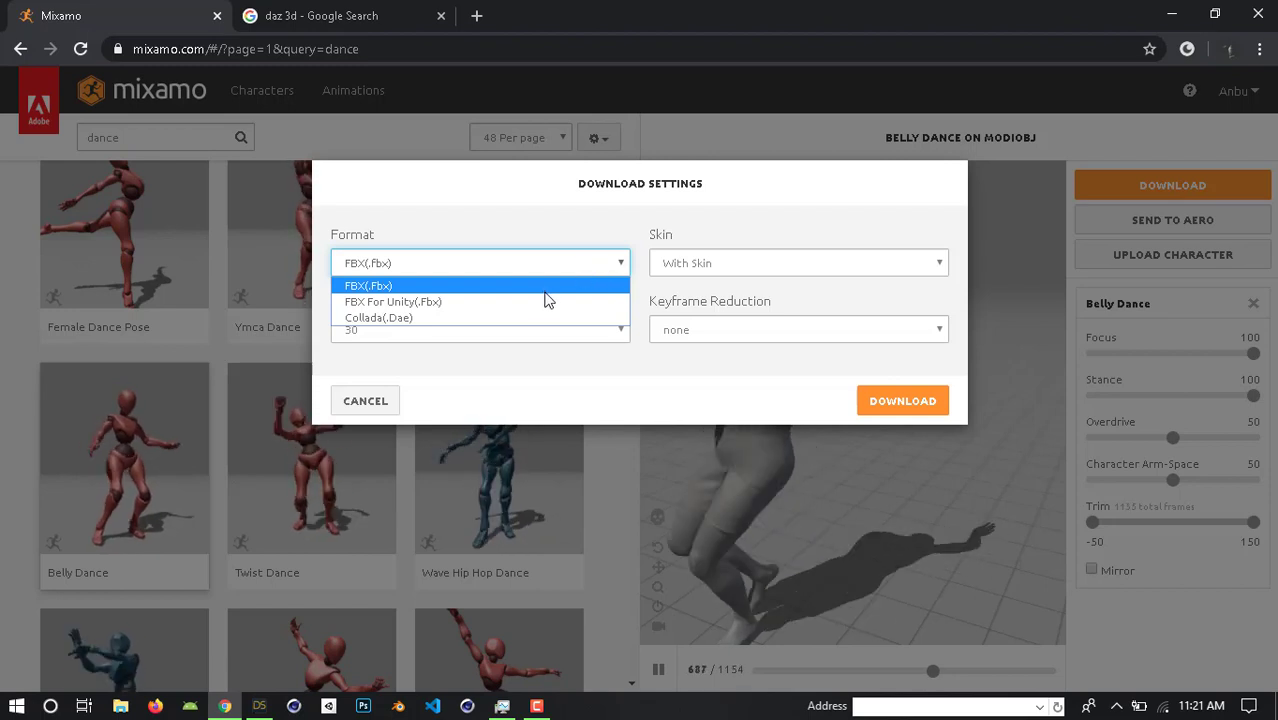
{"action": "left_click", "coordinate": [584, 259]}
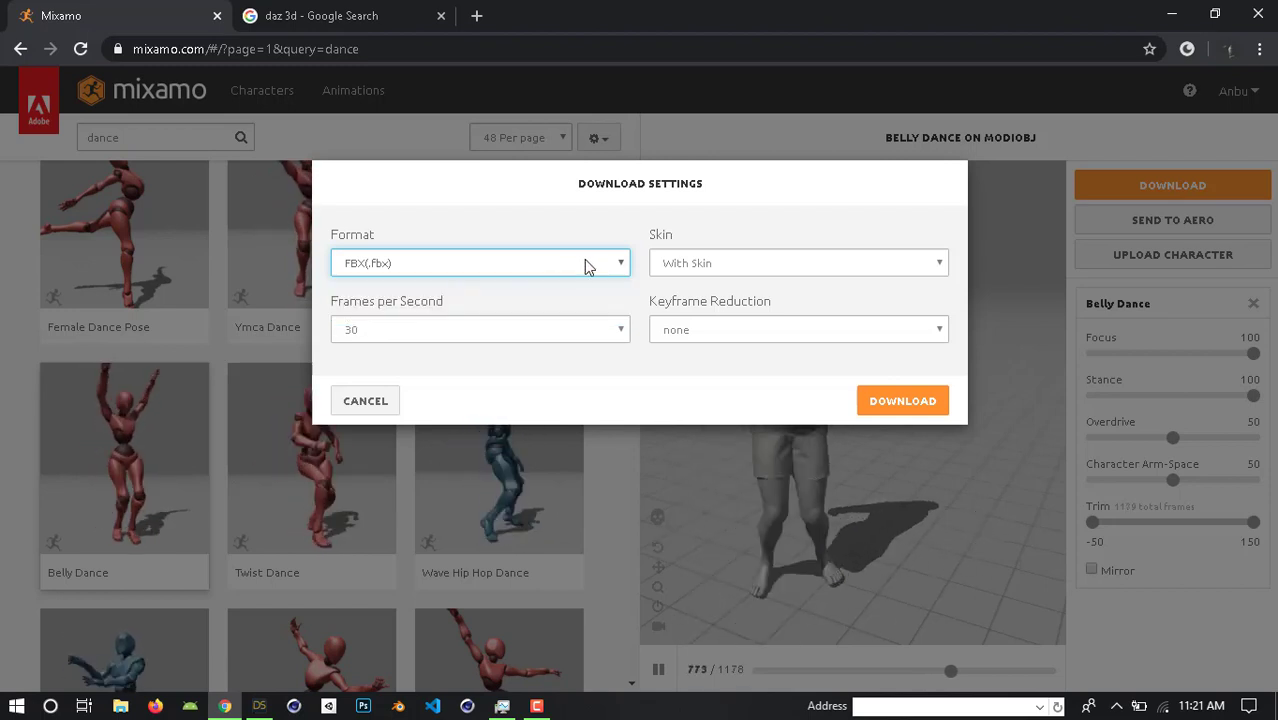
{"action": "left_click", "coordinate": [922, 405]}
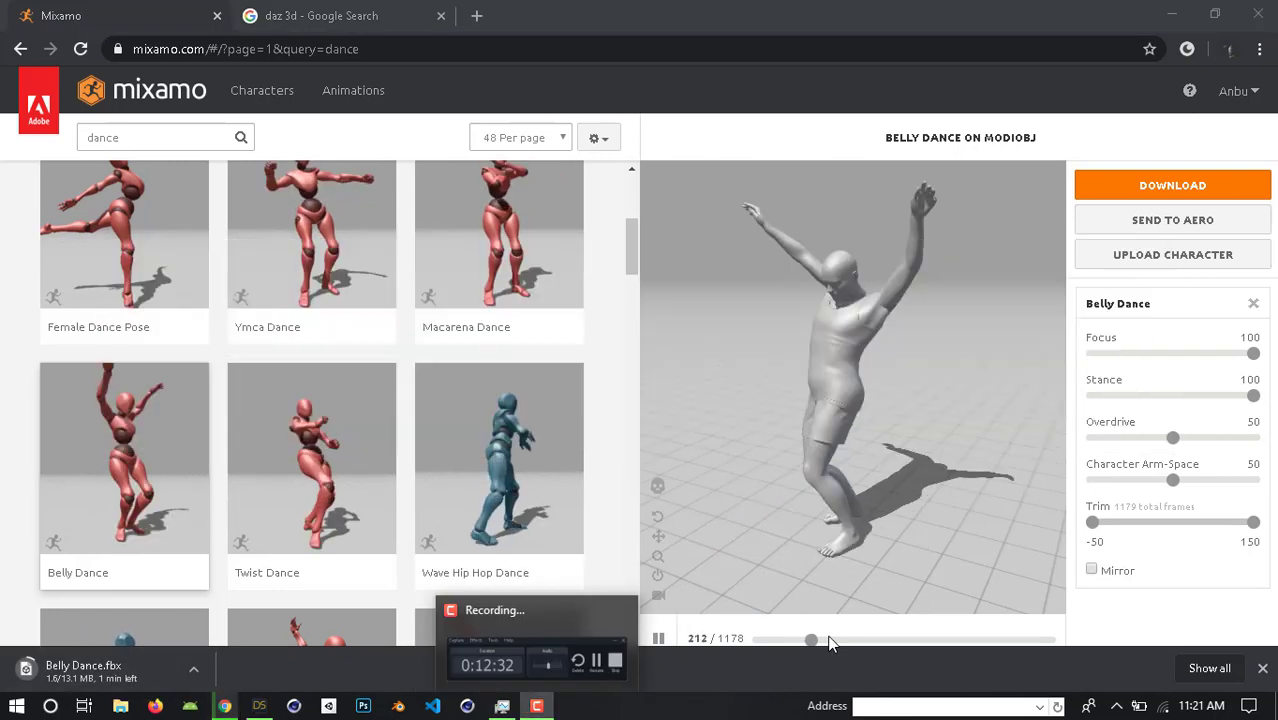
{"action": "left_click", "coordinate": [503, 706]}
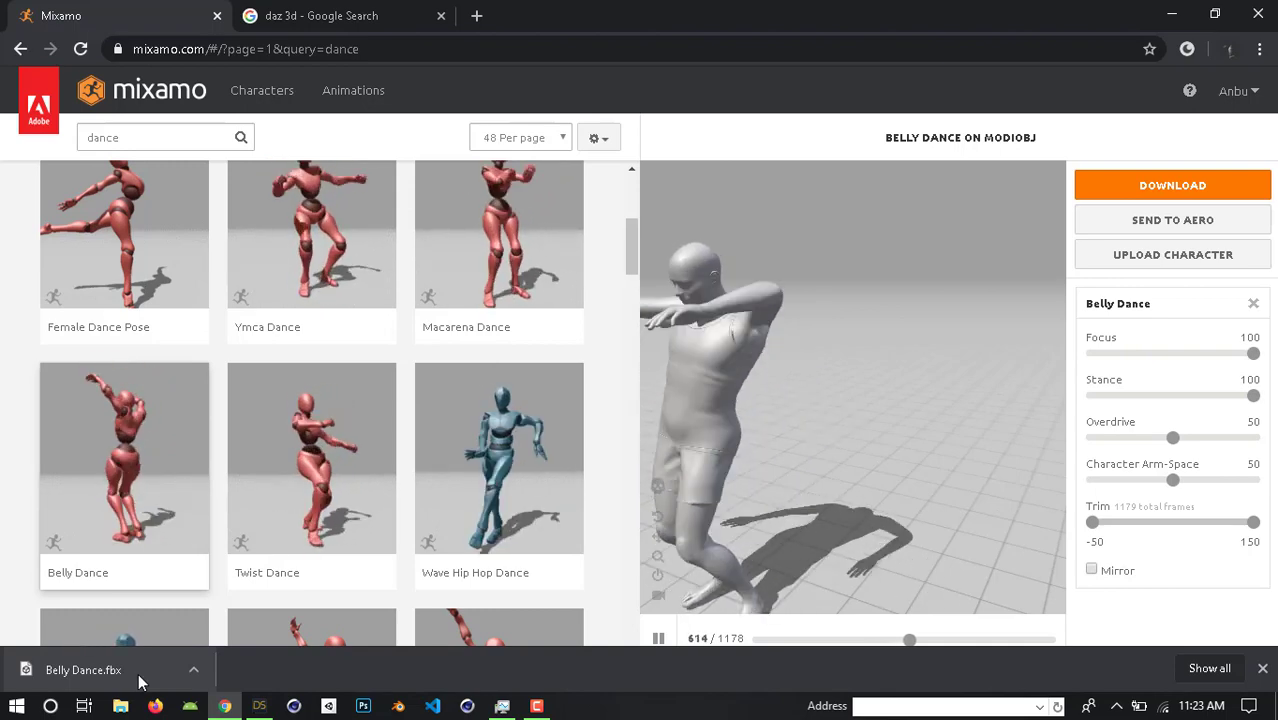
Minimize the browser and close DAZ Studio without saving the scene.
{"action": "left_click", "coordinate": [1175, 14]}
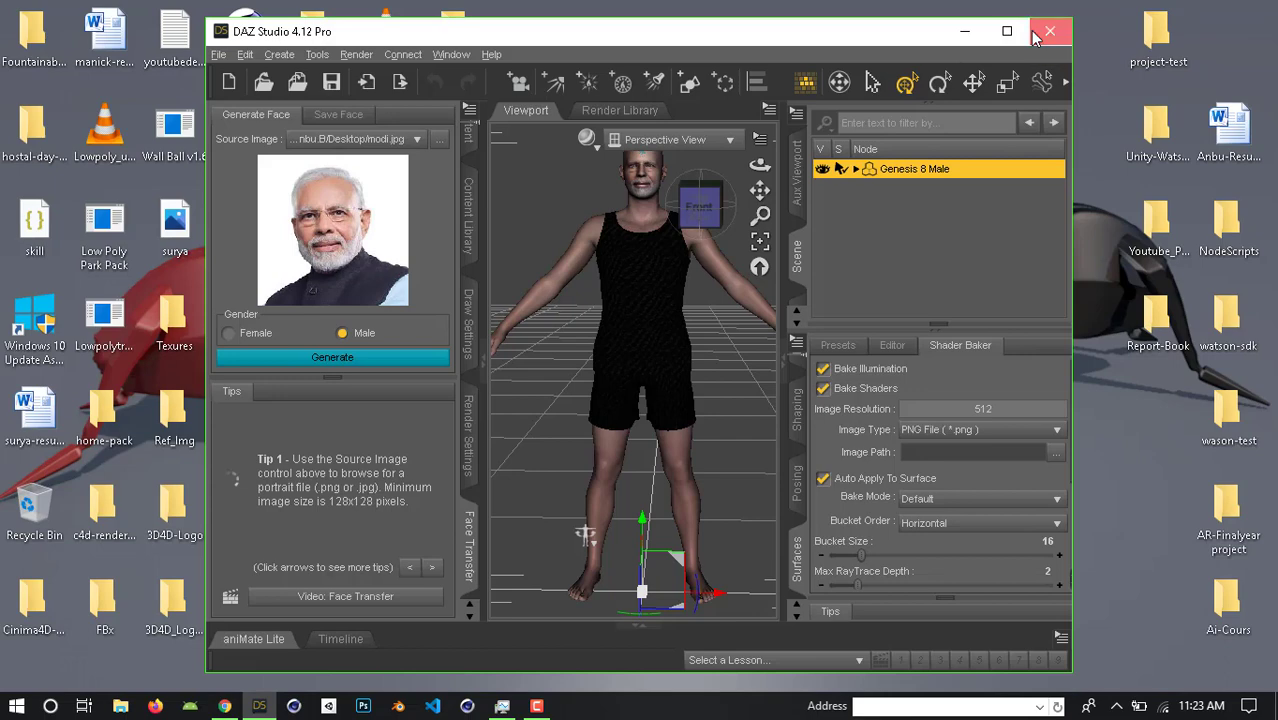
{"action": "left_click", "coordinate": [1046, 32]}
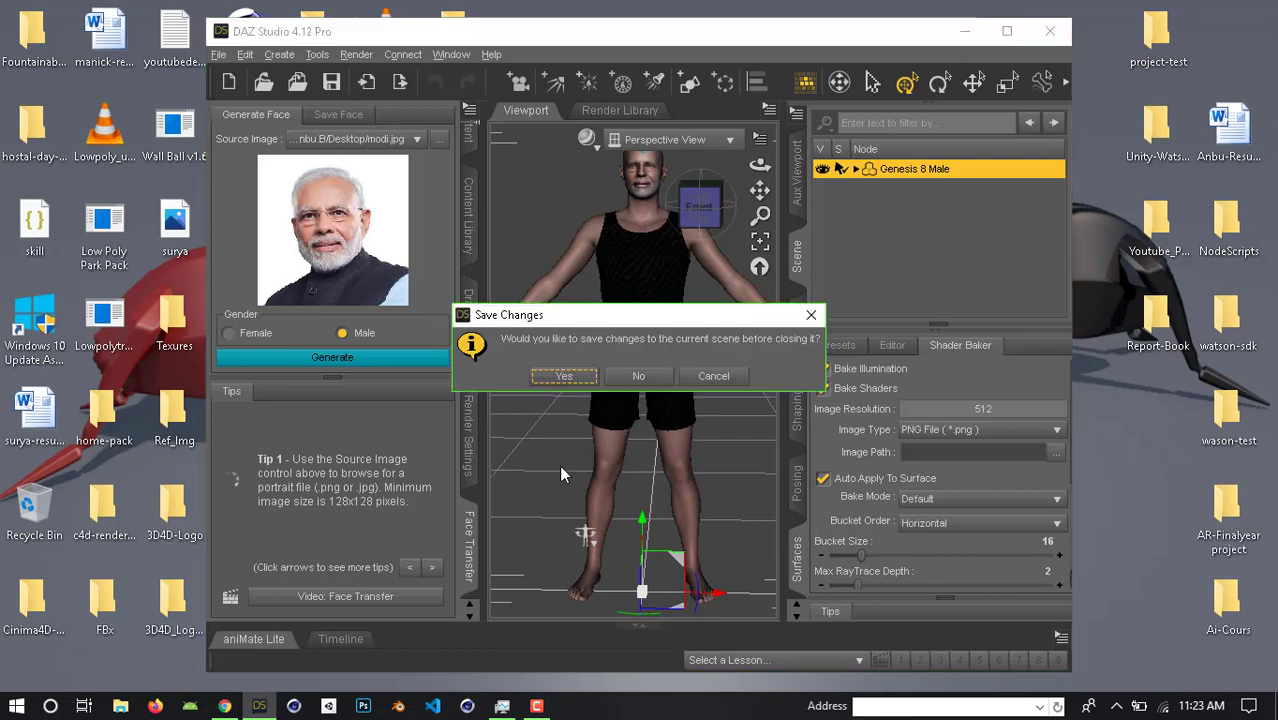
{"action": "left_click", "coordinate": [737, 378]}
{"action": "left_click", "coordinate": [1015, 38]}
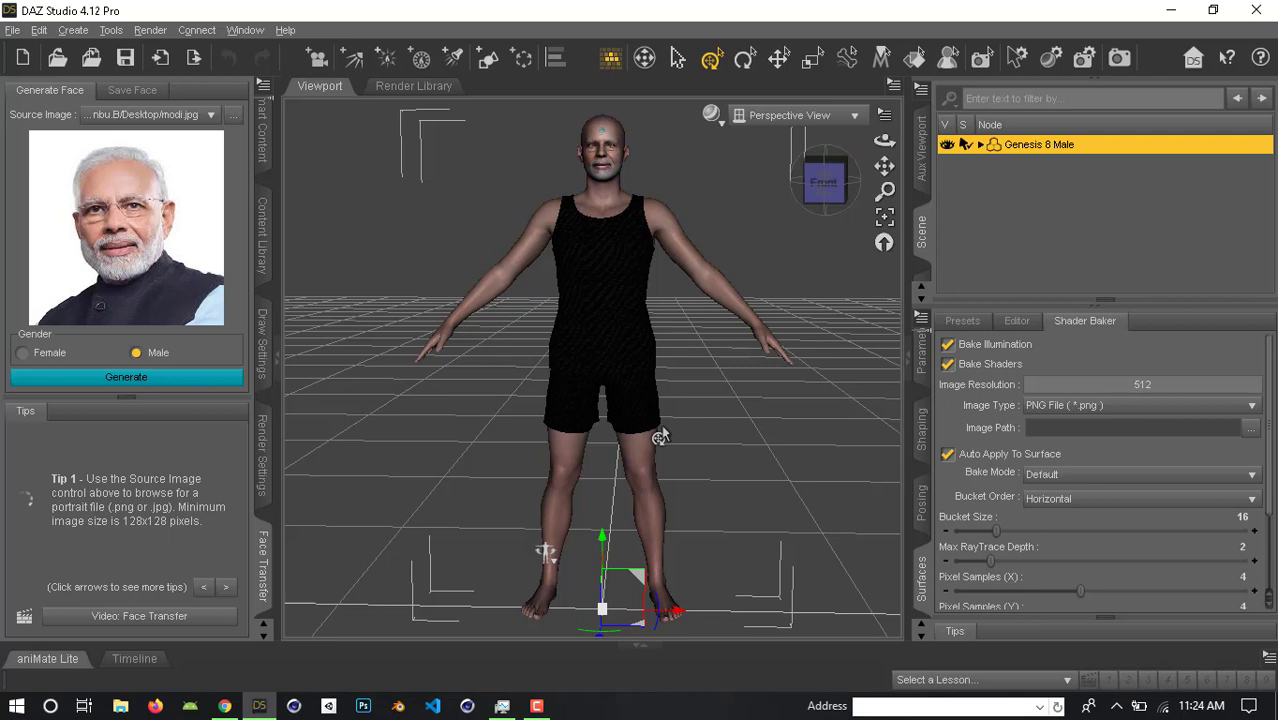
{"action": "left_click", "coordinate": [1256, 10]}
{"action": "left_click", "coordinate": [640, 373]}
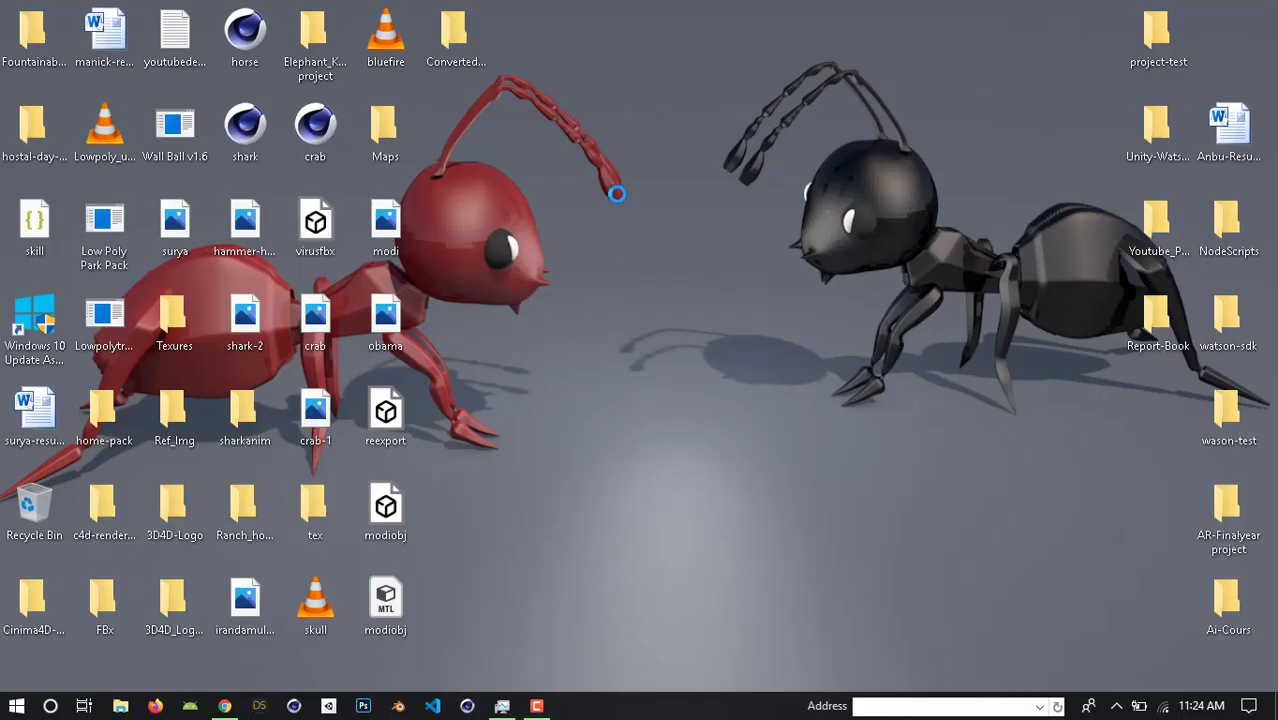
Refresh the desktop and launch Cinema 4D from the taskbar.
{"action": "right_click", "coordinate": [616, 194]}
{"action": "left_click", "coordinate": [616, 186]}
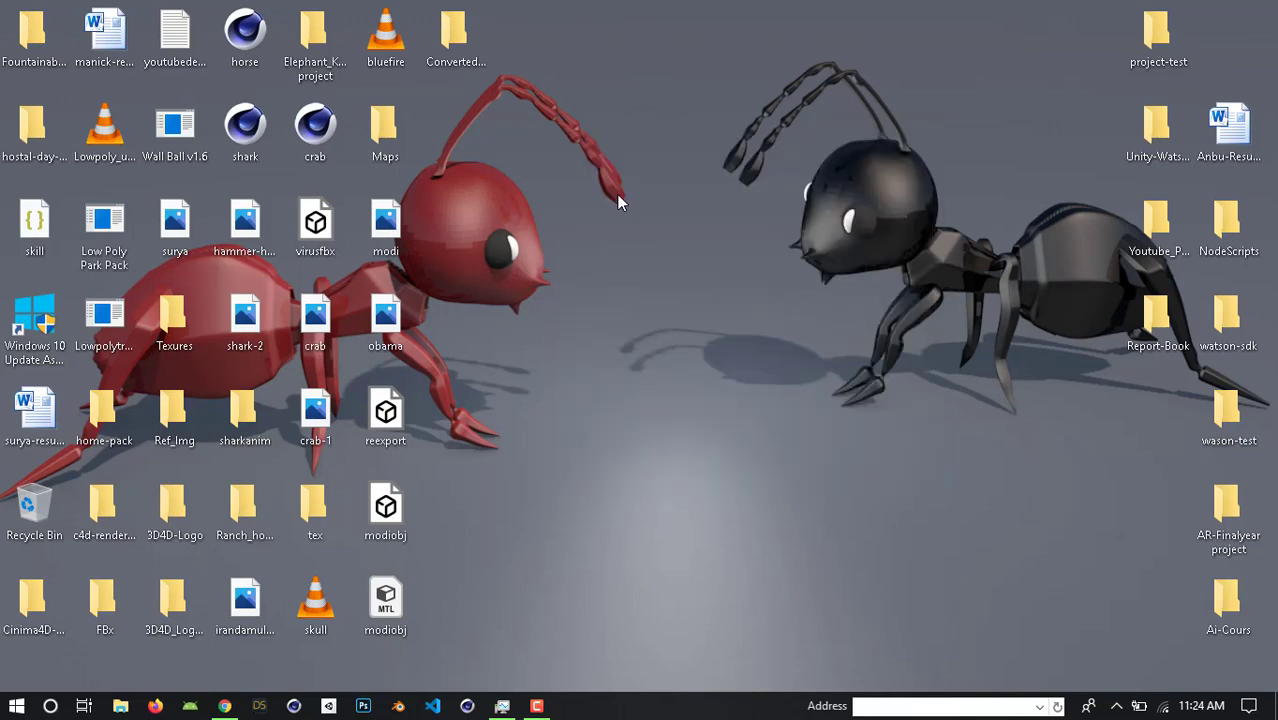
{"action": "left_click", "coordinate": [467, 706]}
Open Pixabay's homepage in a new Chrome tab.
{"action": "left_click", "coordinate": [225, 706]}
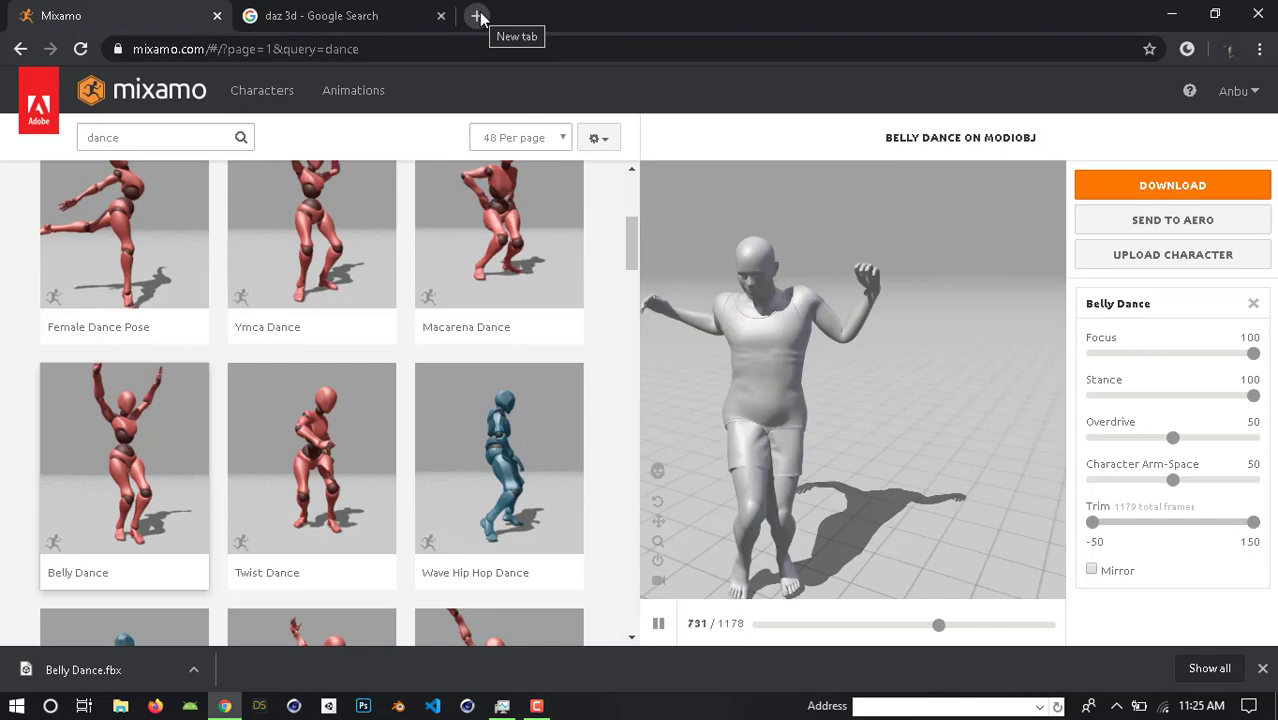
{"action": "left_click", "coordinate": [479, 17]}
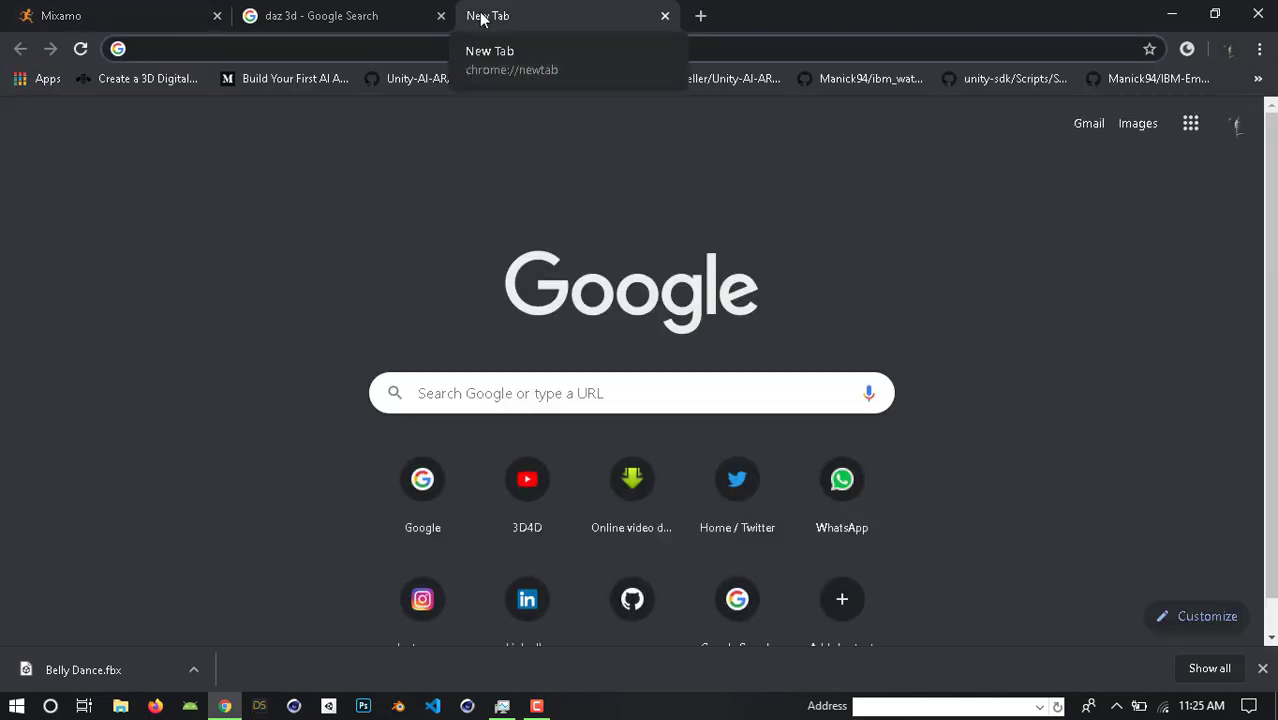
{"action": "type", "text": "pix"}
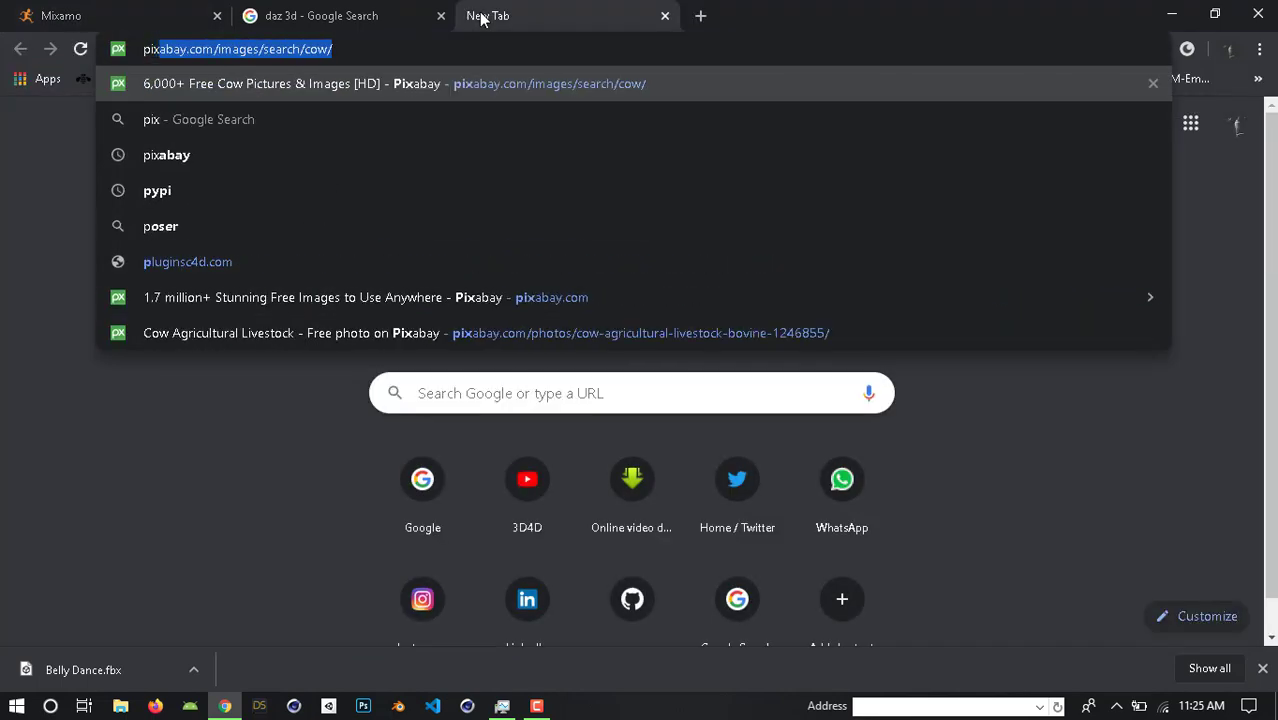
{"action": "key", "text": "Down"}
{"action": "key", "text": "Return"}
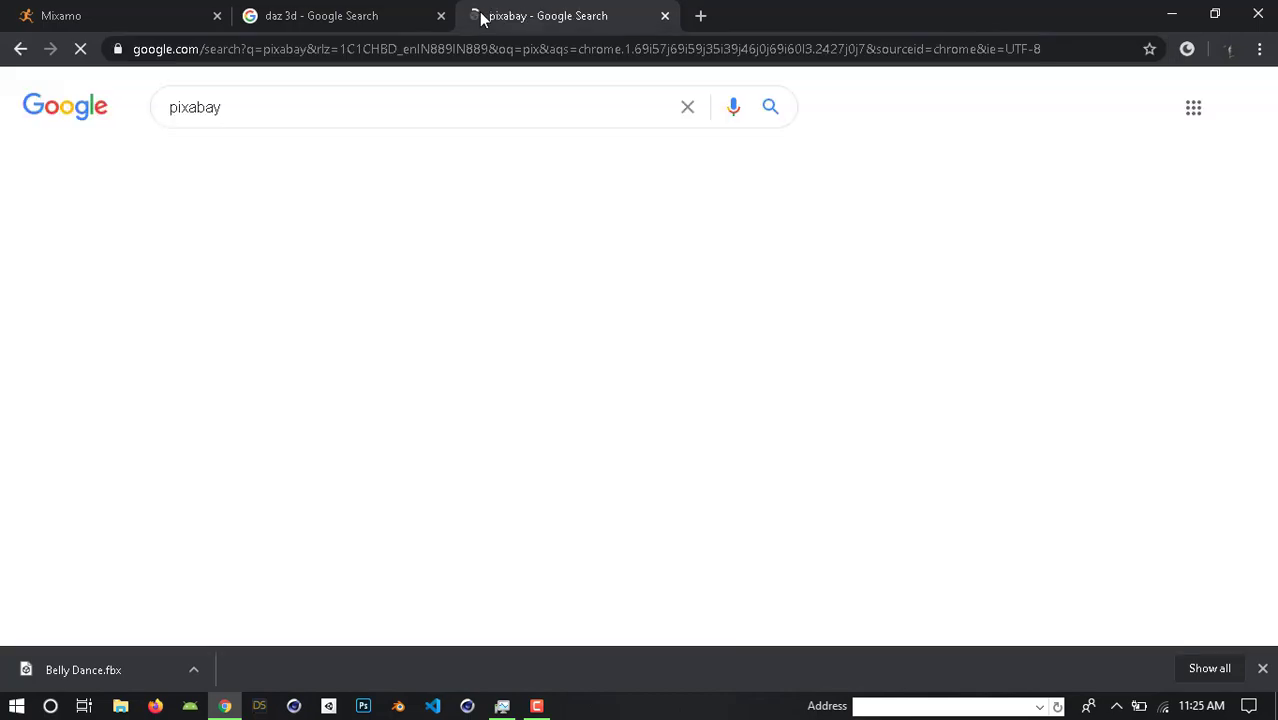
{"action": "left_click", "coordinate": [293, 270]}
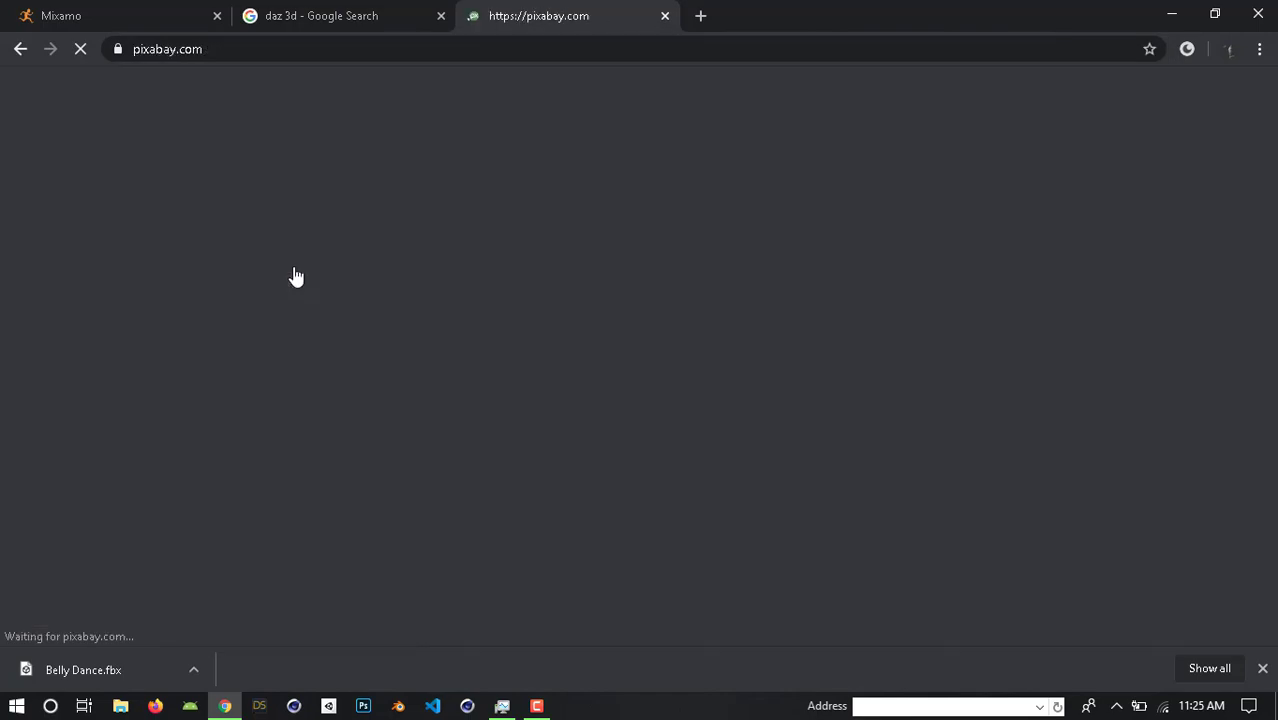
{"action": "scroll", "coordinate": [321, 280], "scroll_direction": "down", "scroll_amount": 5}
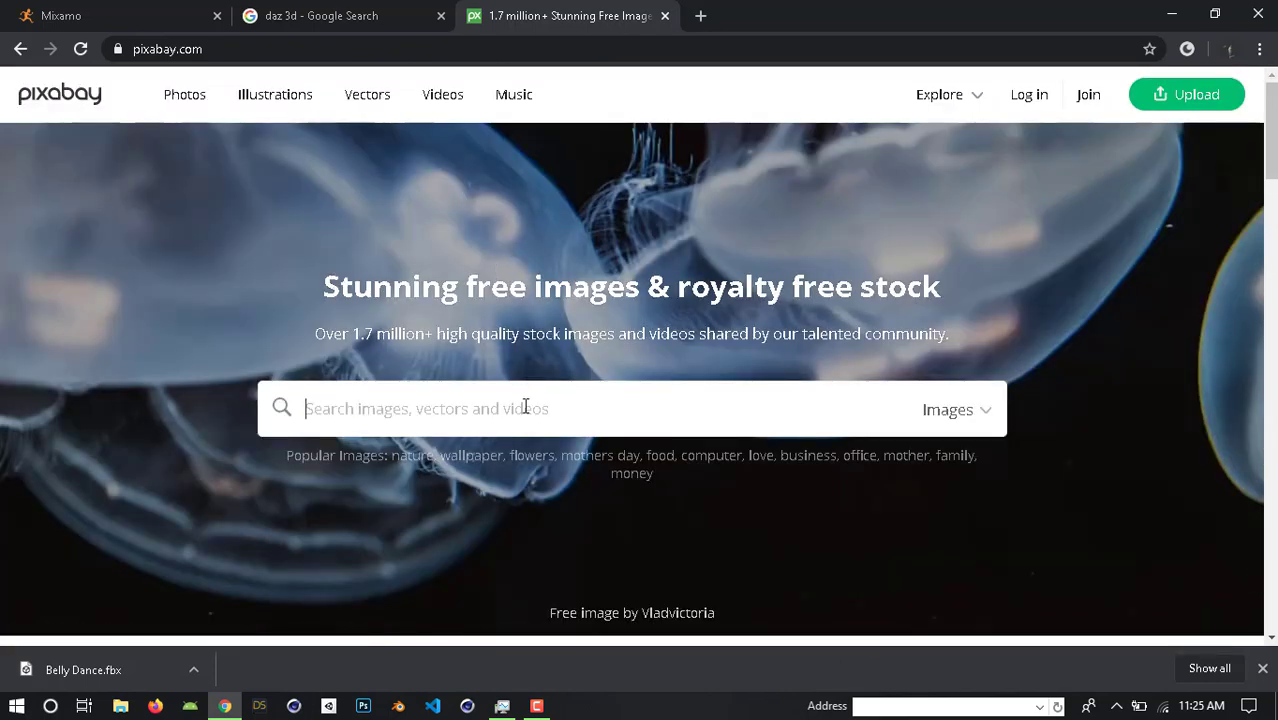
Search Pixabay for 'moon' and open the full moon on blue sky photo.
{"action": "type", "text": "moon"}
{"action": "key", "text": "Return"}
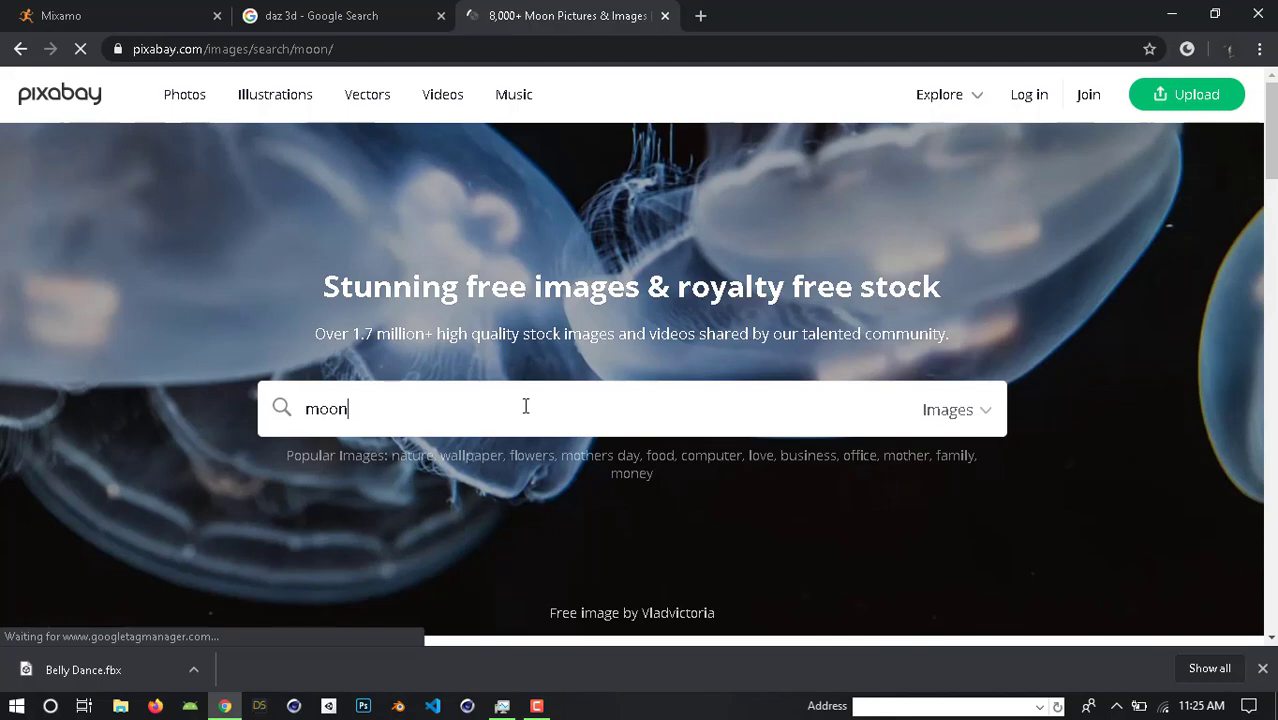
{"action": "scroll", "coordinate": [655, 320], "scroll_direction": "down", "scroll_amount": 3}
{"action": "scroll", "coordinate": [655, 320], "scroll_direction": "down", "scroll_amount": 12}
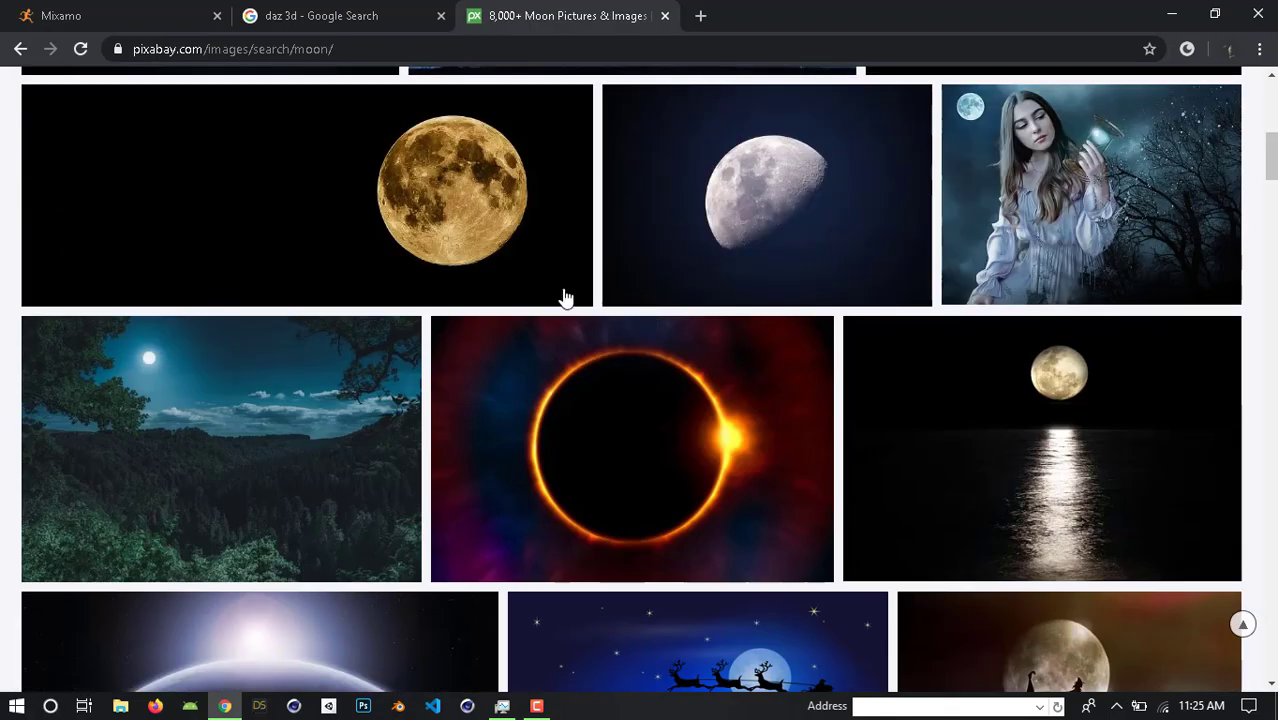
{"action": "scroll", "coordinate": [728, 340], "scroll_direction": "down", "scroll_amount": 1}
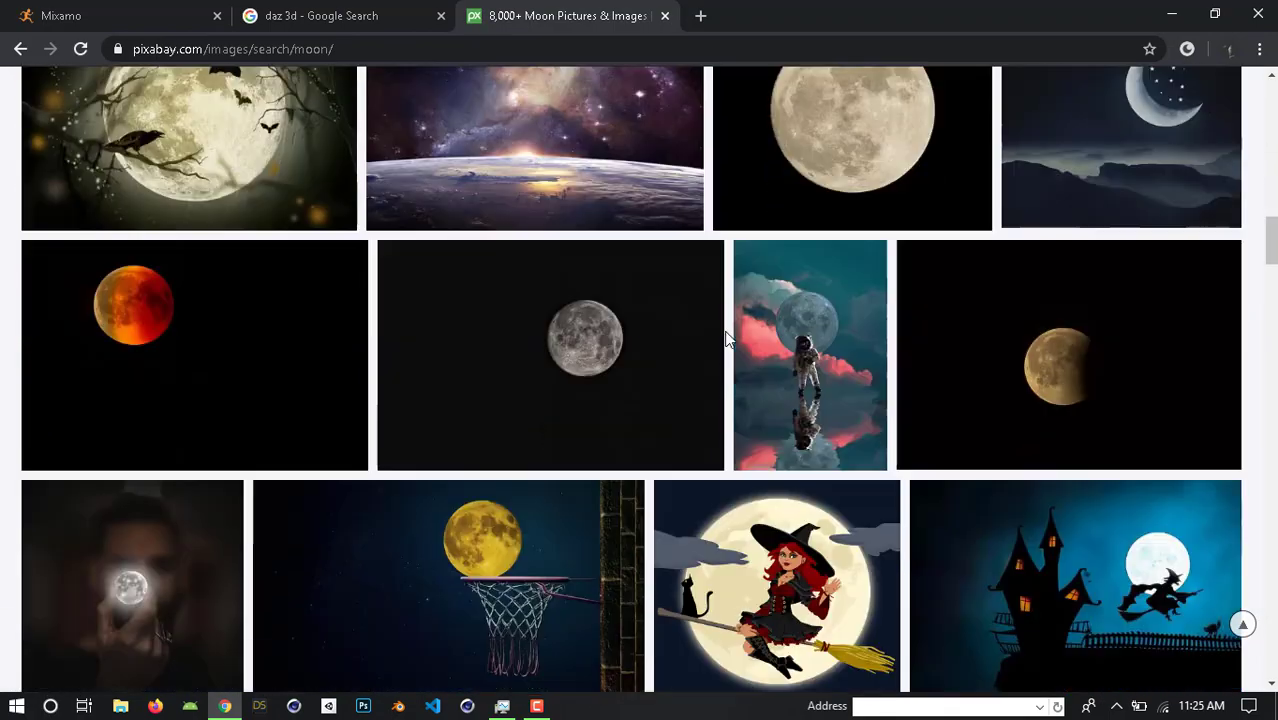
{"action": "scroll", "coordinate": [728, 340], "scroll_direction": "up", "scroll_amount": 10}
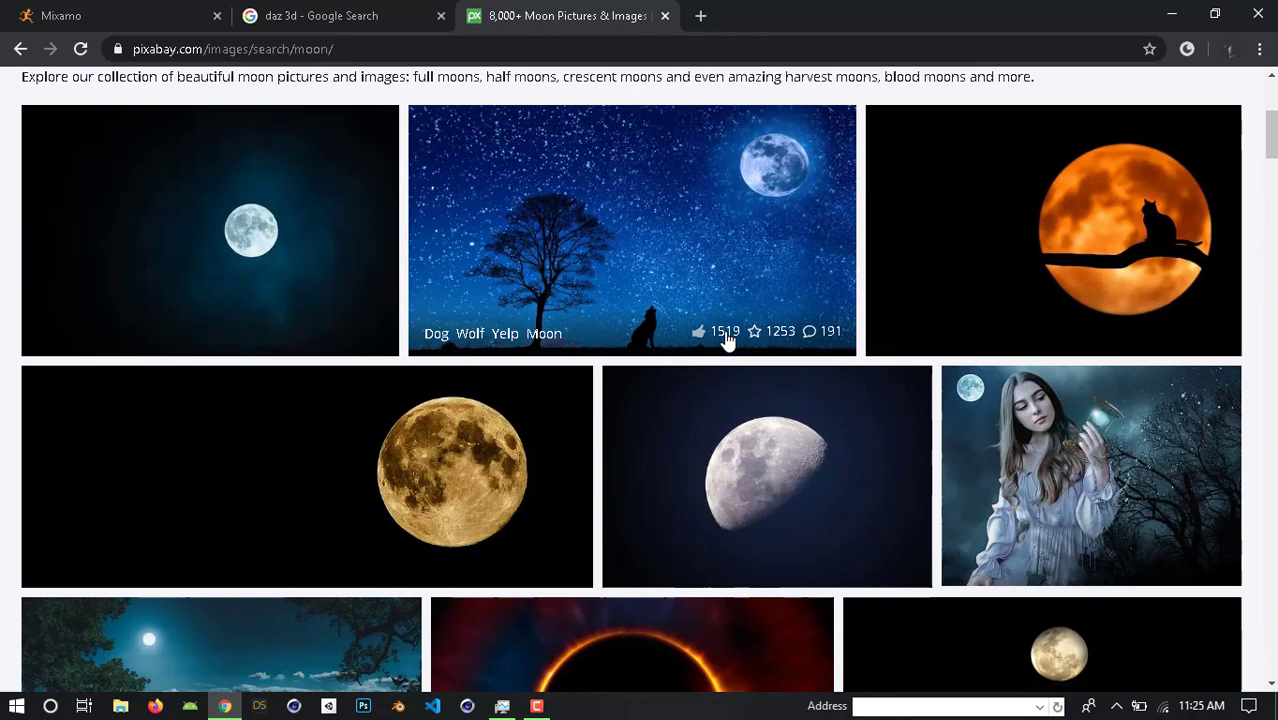
{"action": "scroll", "coordinate": [728, 340], "scroll_direction": "up", "scroll_amount": 1}
{"action": "left_click", "coordinate": [206, 295]}
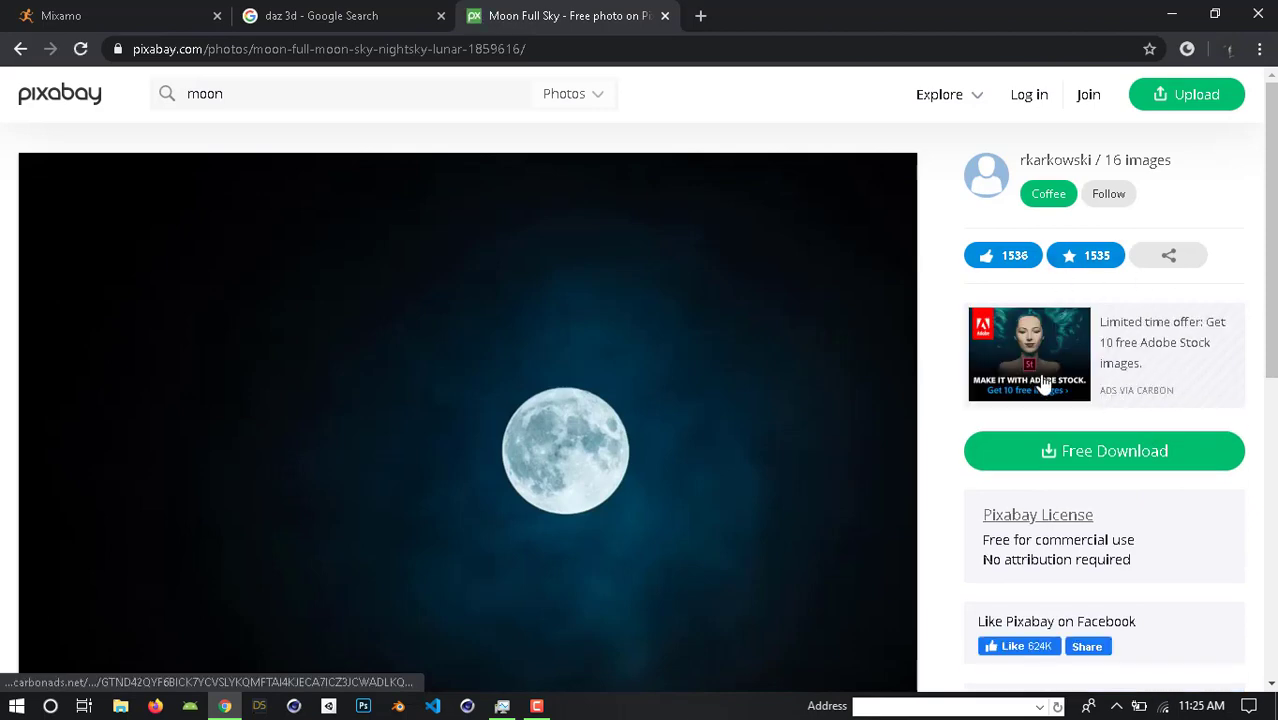
Download the 1920×1280 version of the moon photo.
{"action": "scroll", "coordinate": [1143, 490], "scroll_direction": "down", "scroll_amount": 1}
{"action": "scroll", "coordinate": [1143, 490], "scroll_direction": "up", "scroll_amount": 1}
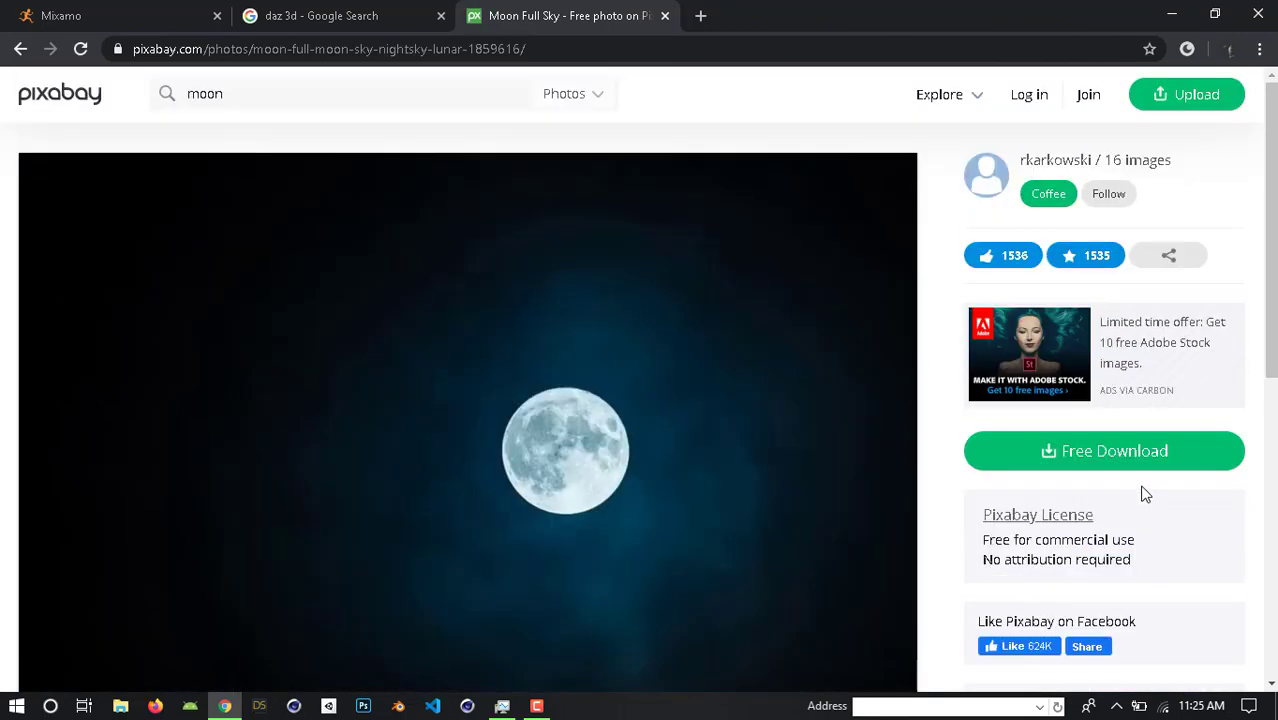
{"action": "left_click", "coordinate": [1140, 456]}
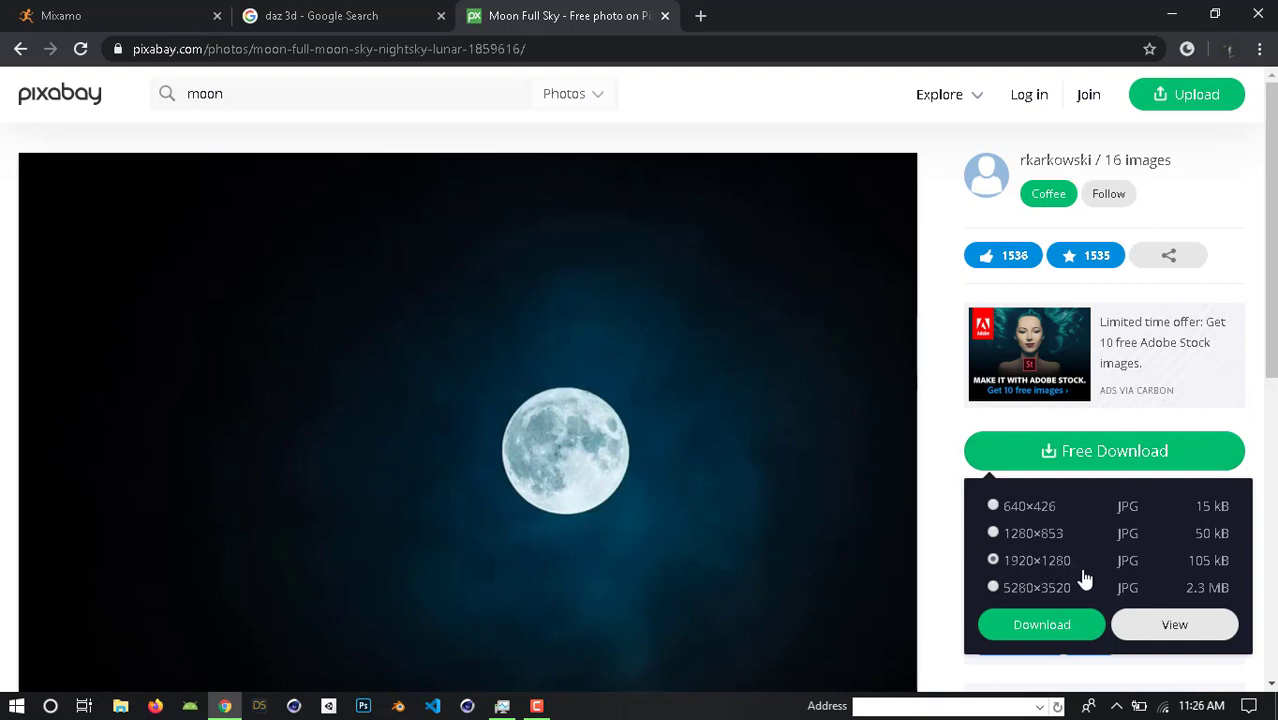
{"action": "left_click", "coordinate": [1058, 625]}
{"action": "left_click", "coordinate": [553, 481]}
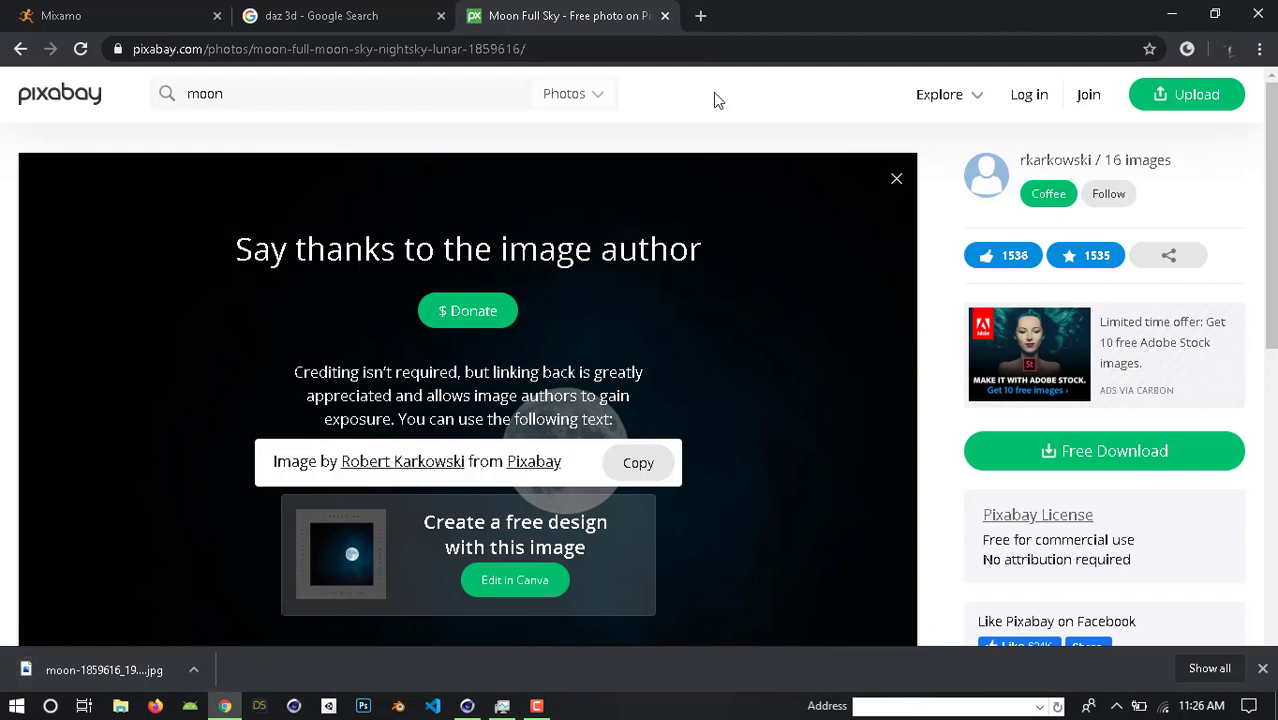
Close the Pixabay, Google search and Mixamo tabs, closing Chrome.
{"action": "left_click", "coordinate": [665, 15]}
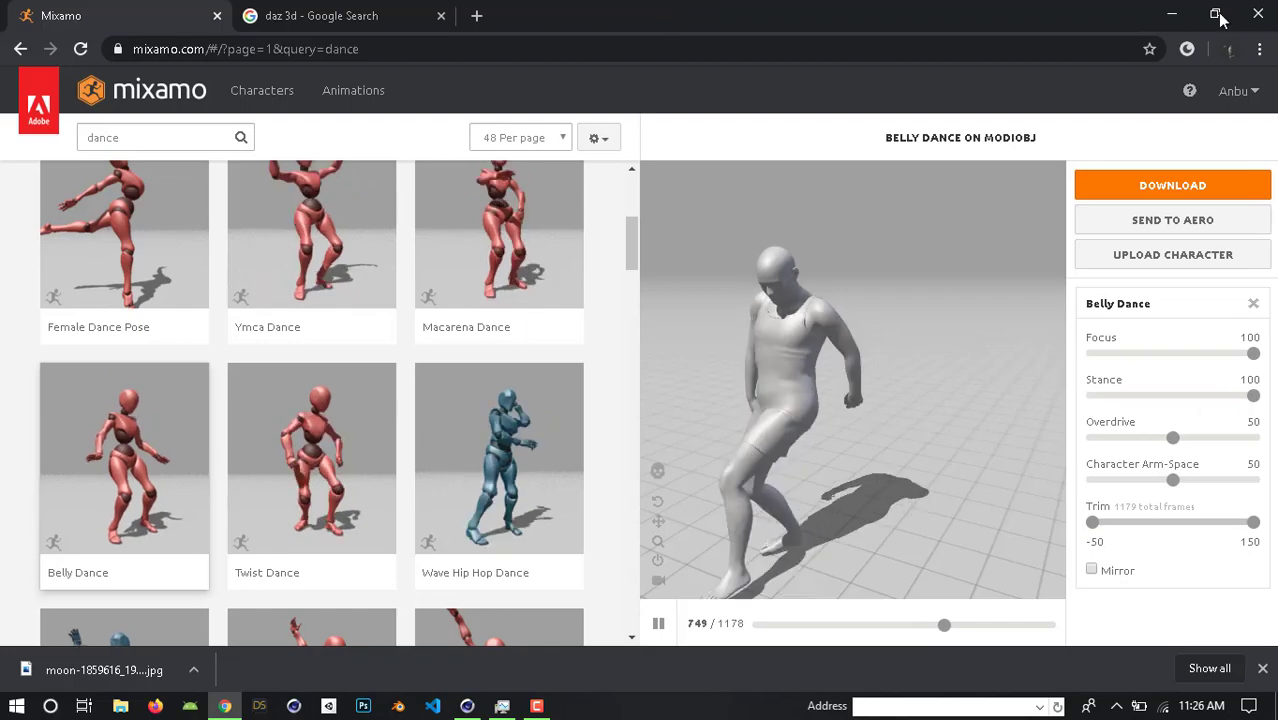
{"action": "left_click", "coordinate": [439, 15]}
{"action": "left_click", "coordinate": [217, 15]}
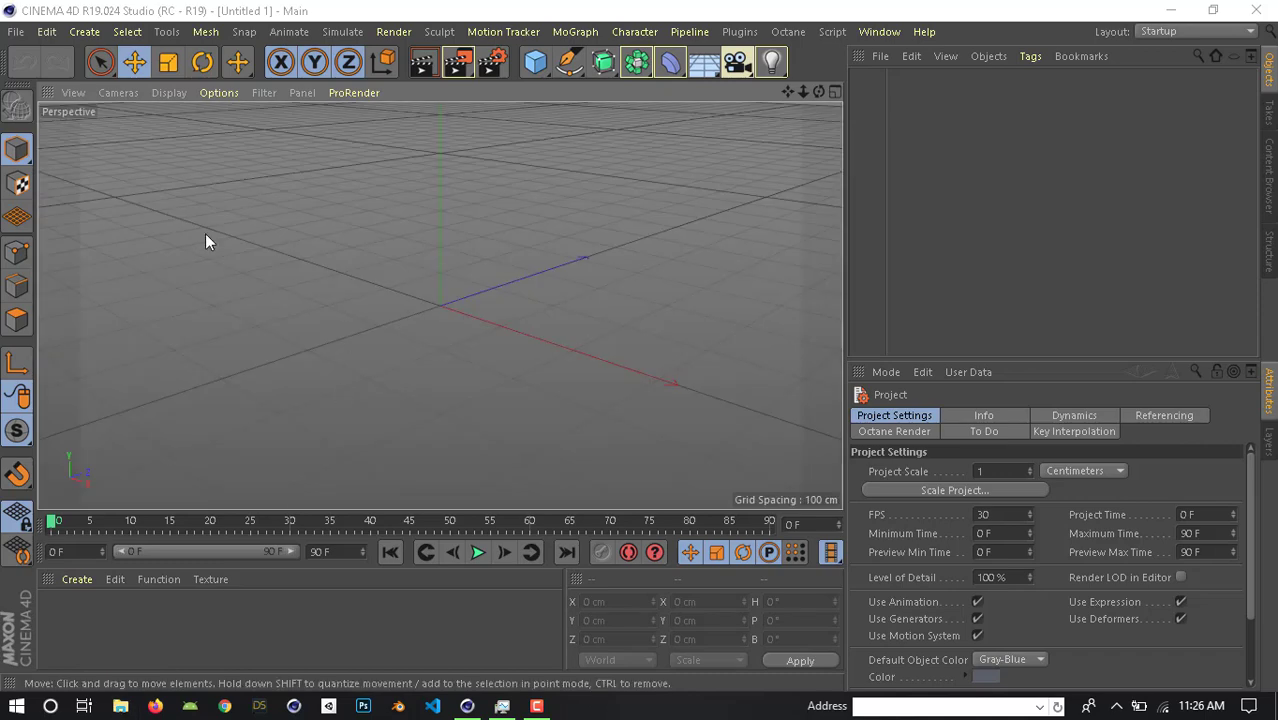
Drag the Belly Dance FBX from File Explorer's Downloads folder into the Cinema 4D viewport.
{"action": "key", "text": "super+e"}
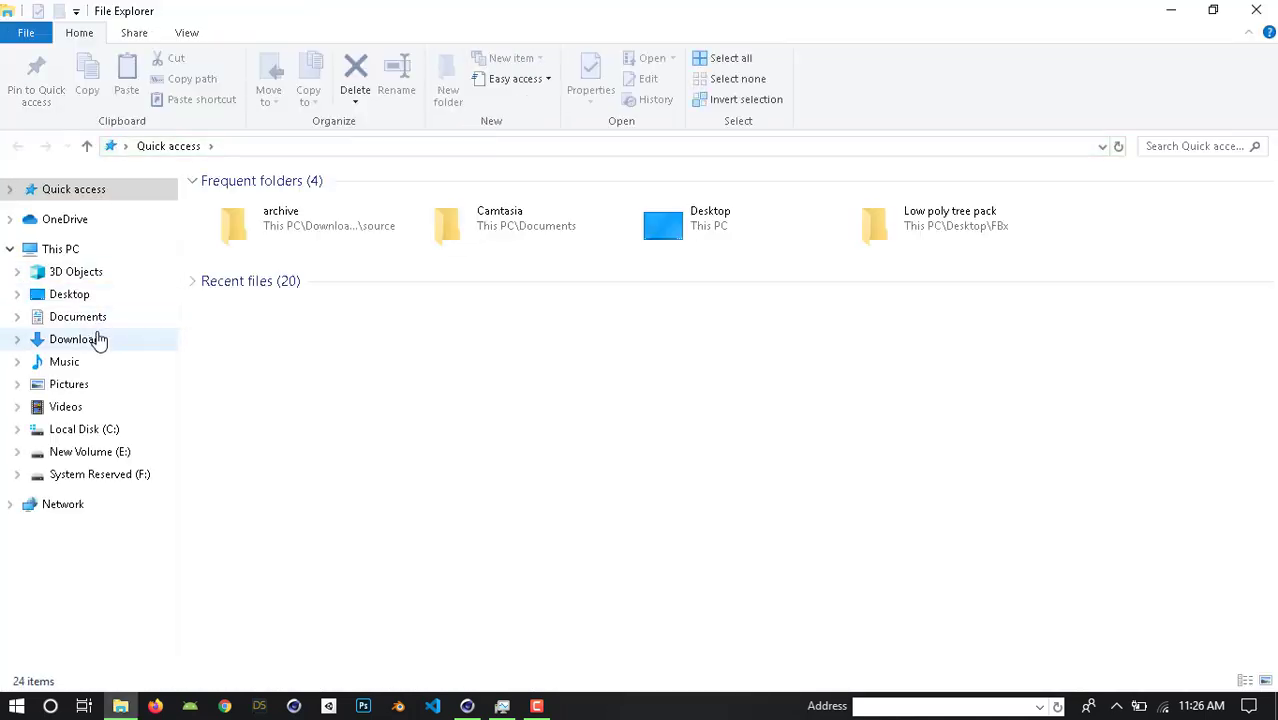
{"action": "left_click", "coordinate": [99, 341]}
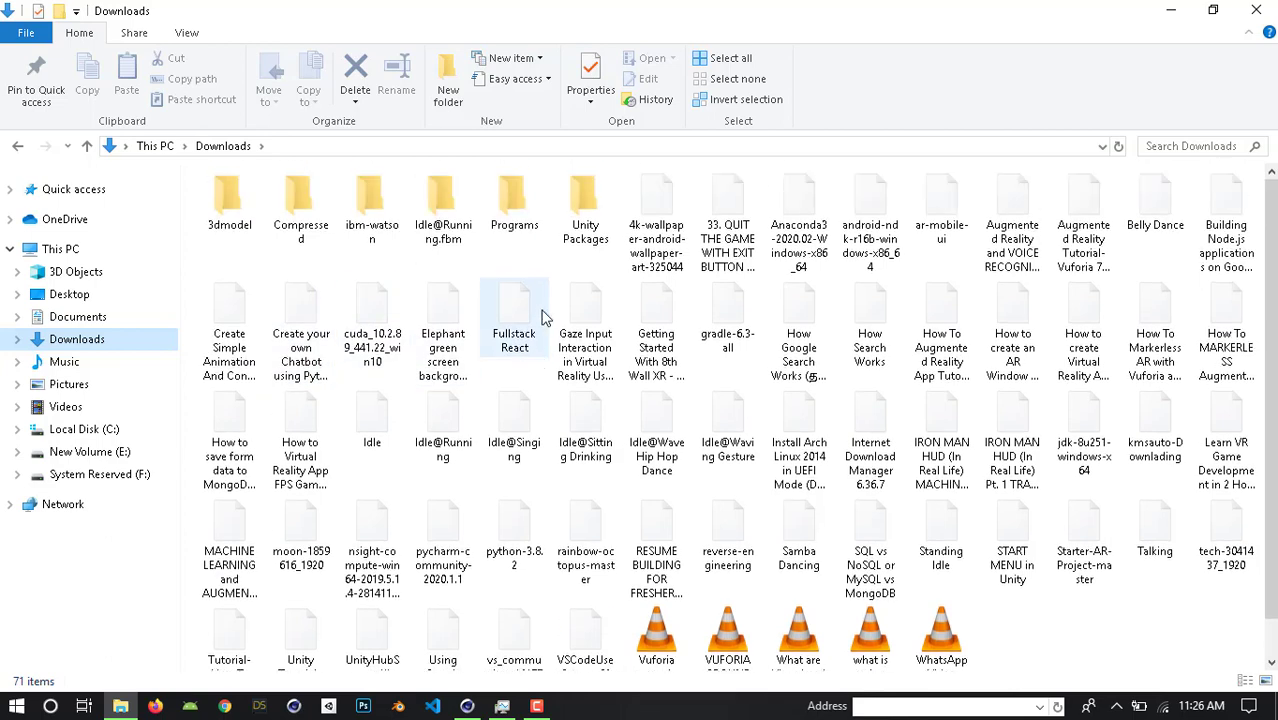
{"action": "left_click", "coordinate": [1155, 226]}
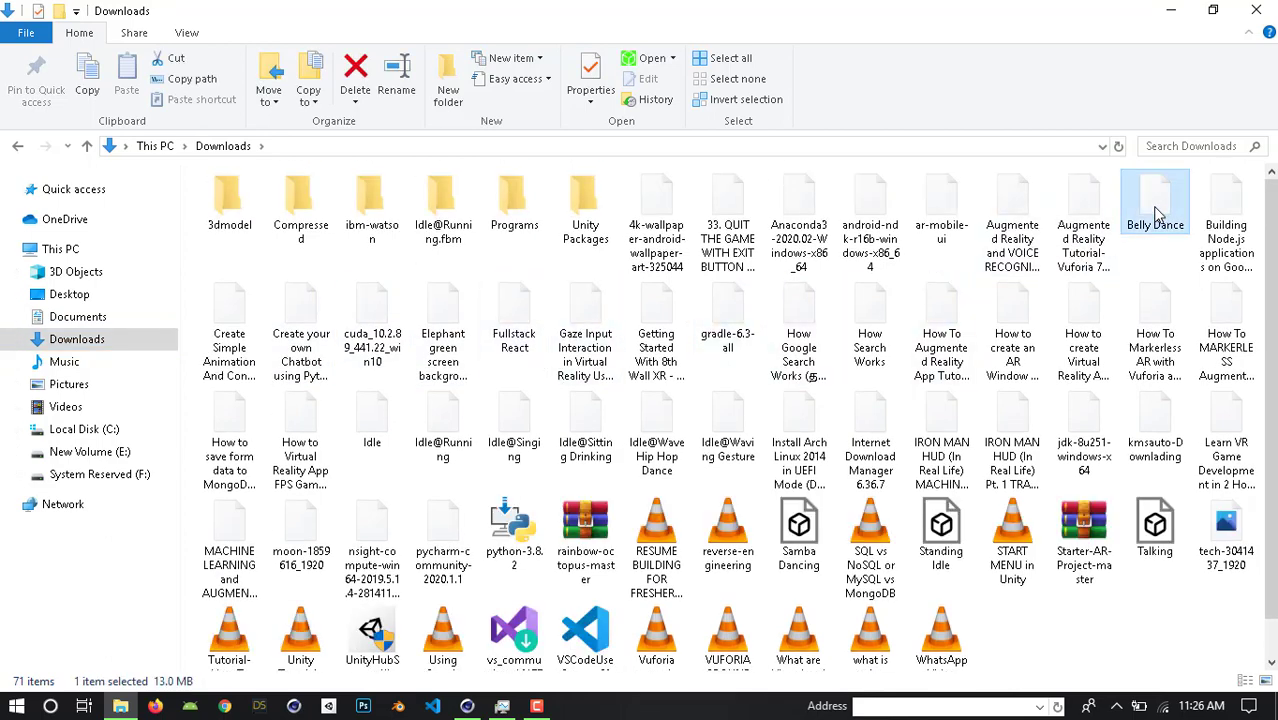
{"action": "left_click_drag", "start_coordinate": [1158, 214], "coordinate": [465, 293]}
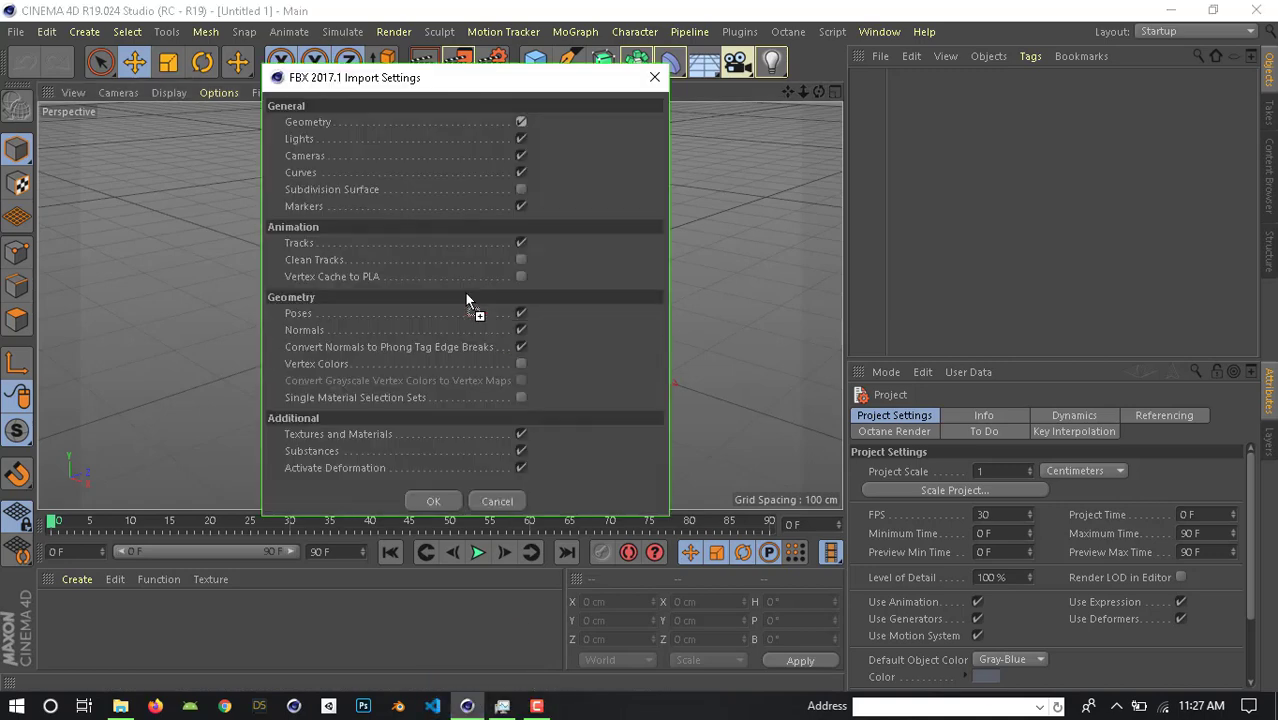
Accept the import of Belly Dance.fbx, then play and pause the 1178-frame dance animation.
{"action": "left_click", "coordinate": [434, 501]}
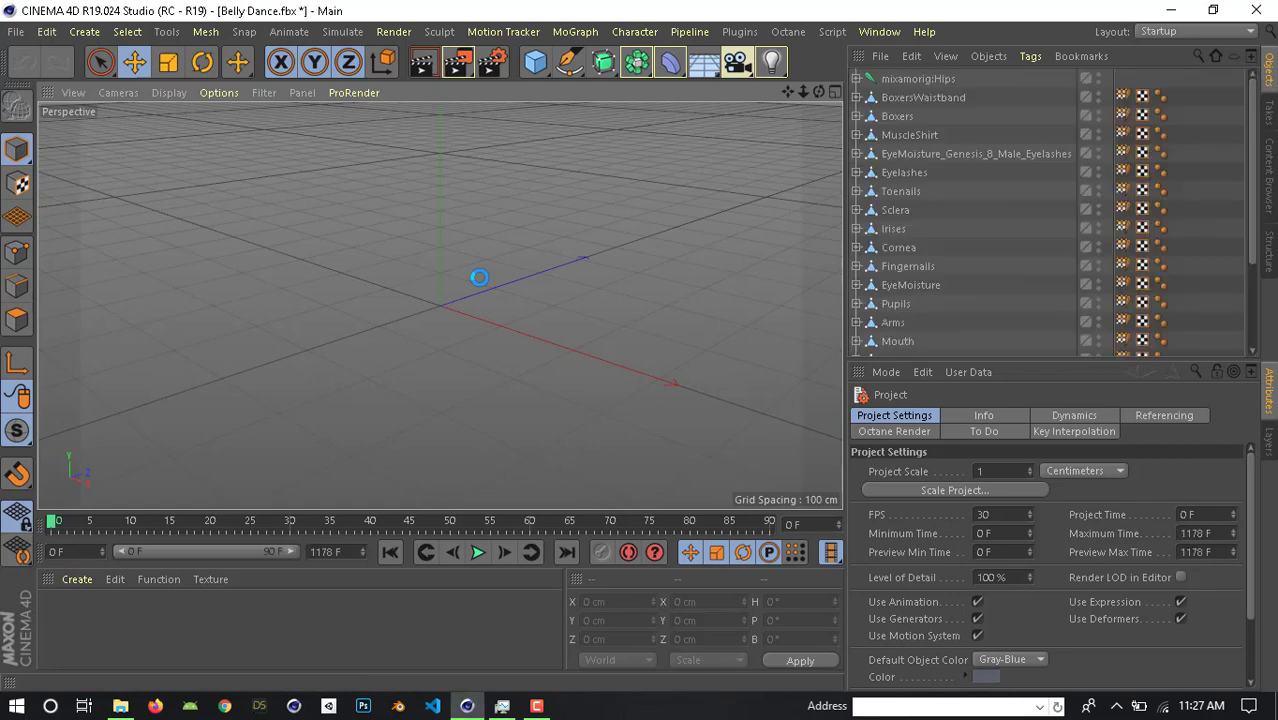
{"action": "scroll", "coordinate": [376, 260], "scroll_direction": "down", "scroll_amount": 5}
{"action": "scroll", "coordinate": [376, 260], "scroll_direction": "up", "scroll_amount": 6}
{"action": "scroll", "coordinate": [420, 380], "scroll_direction": "down", "scroll_amount": 3}
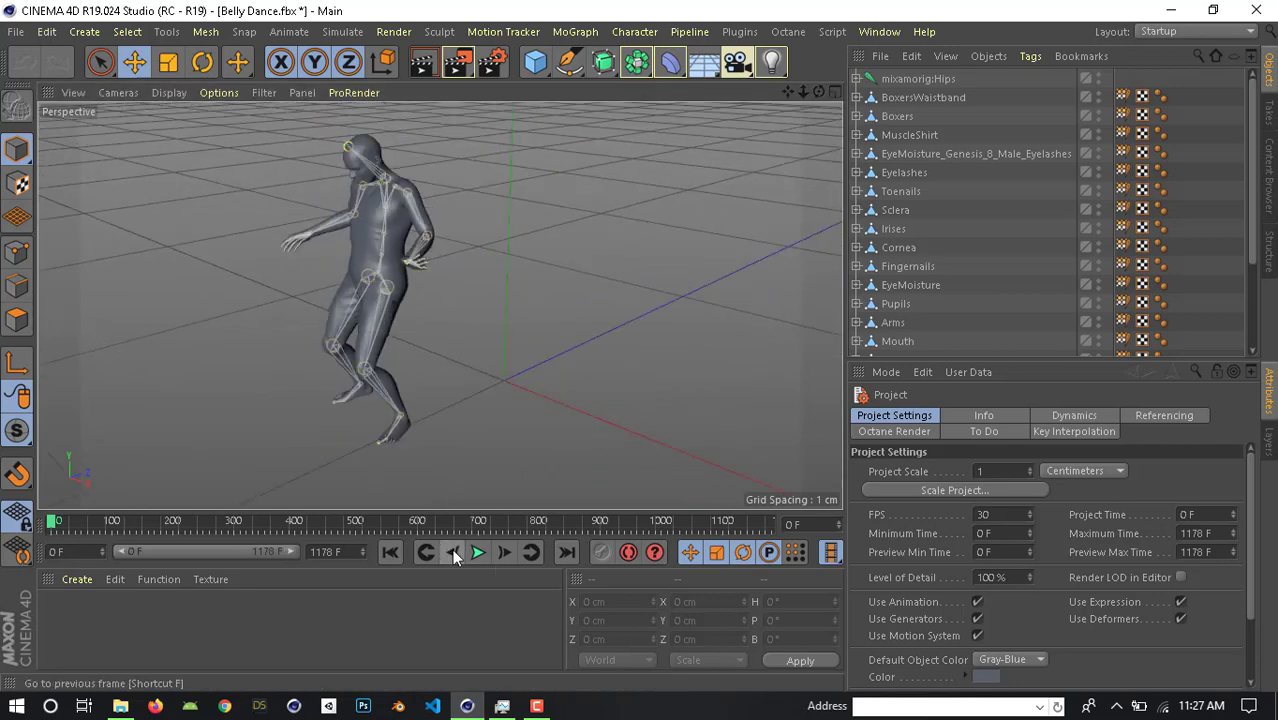
{"action": "left_click", "coordinate": [477, 552]}
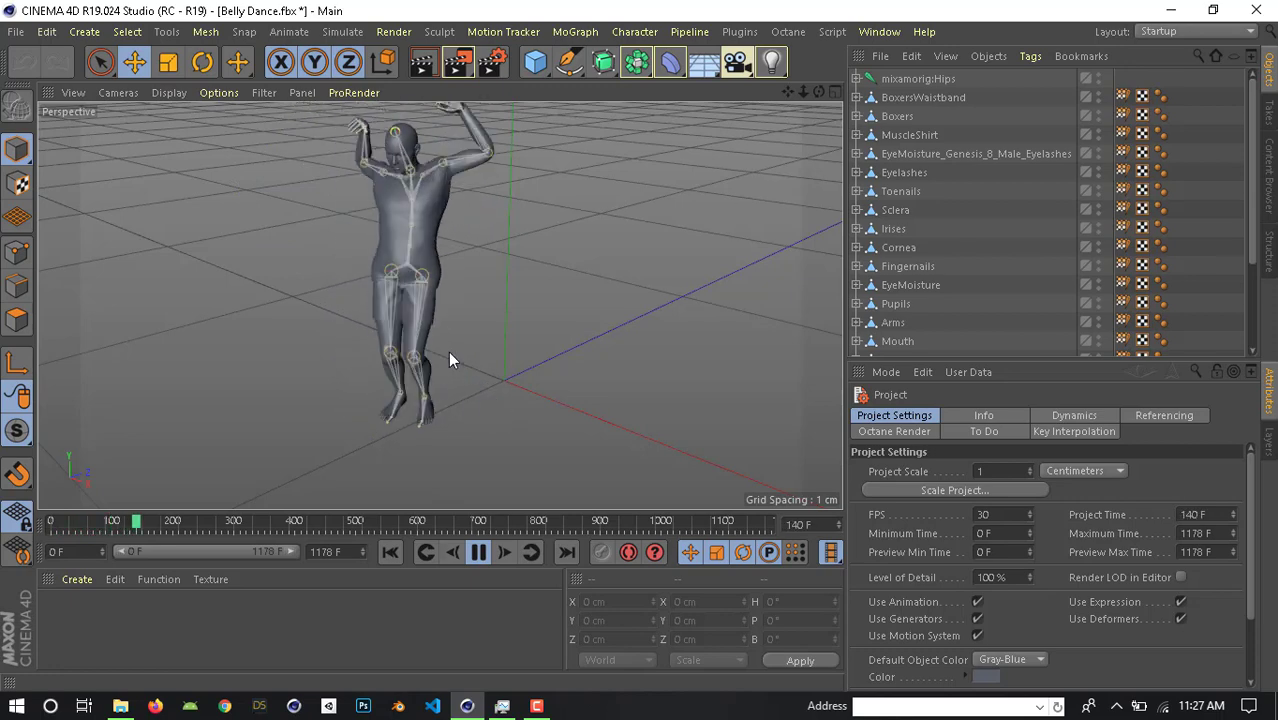
{"action": "left_click", "coordinate": [477, 551]}
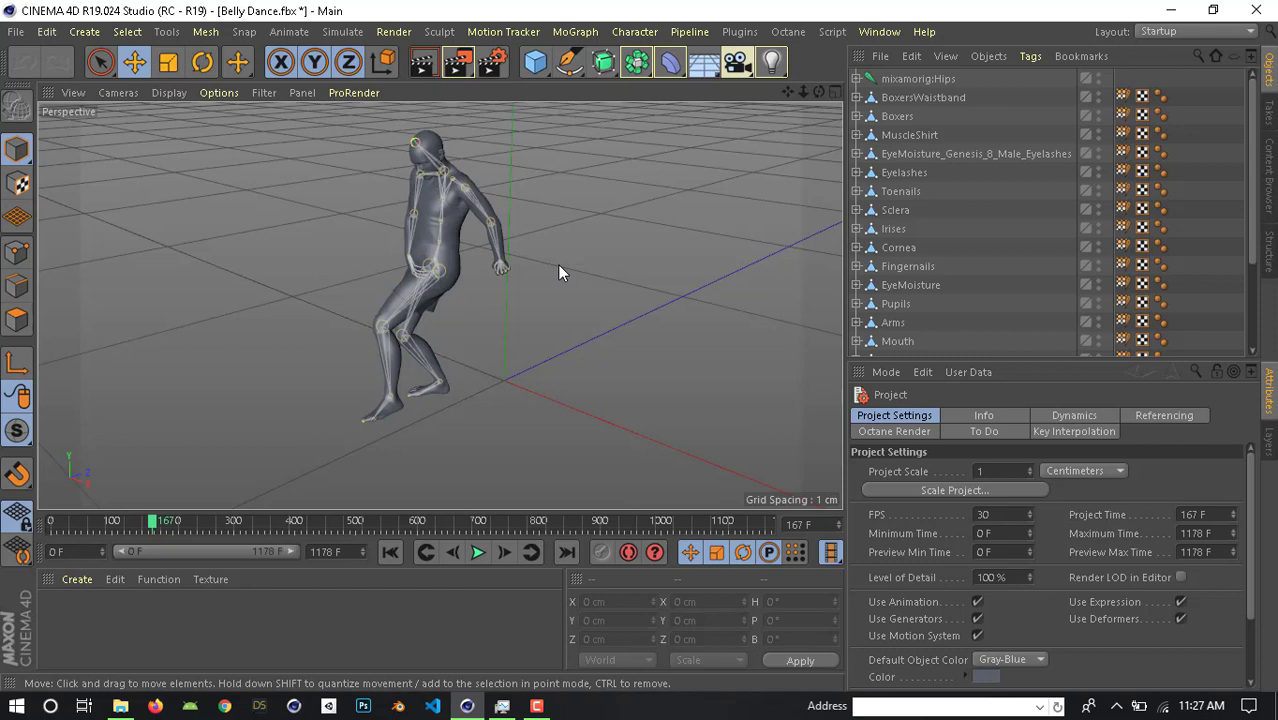
Quit Cinema 4D without saving the scene and close the Explorer Downloads window.
{"action": "left_click", "coordinate": [1258, 9]}
{"action": "left_click", "coordinate": [658, 428]}
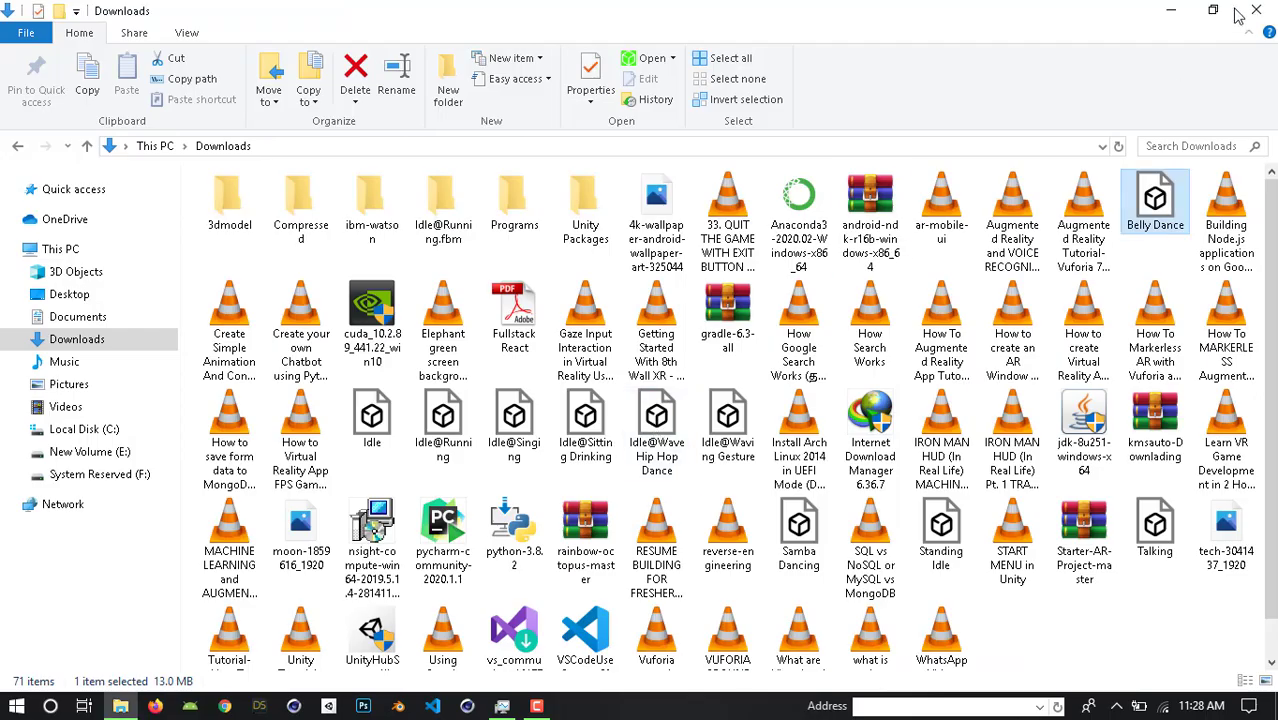
{"action": "left_click", "coordinate": [1240, 12]}
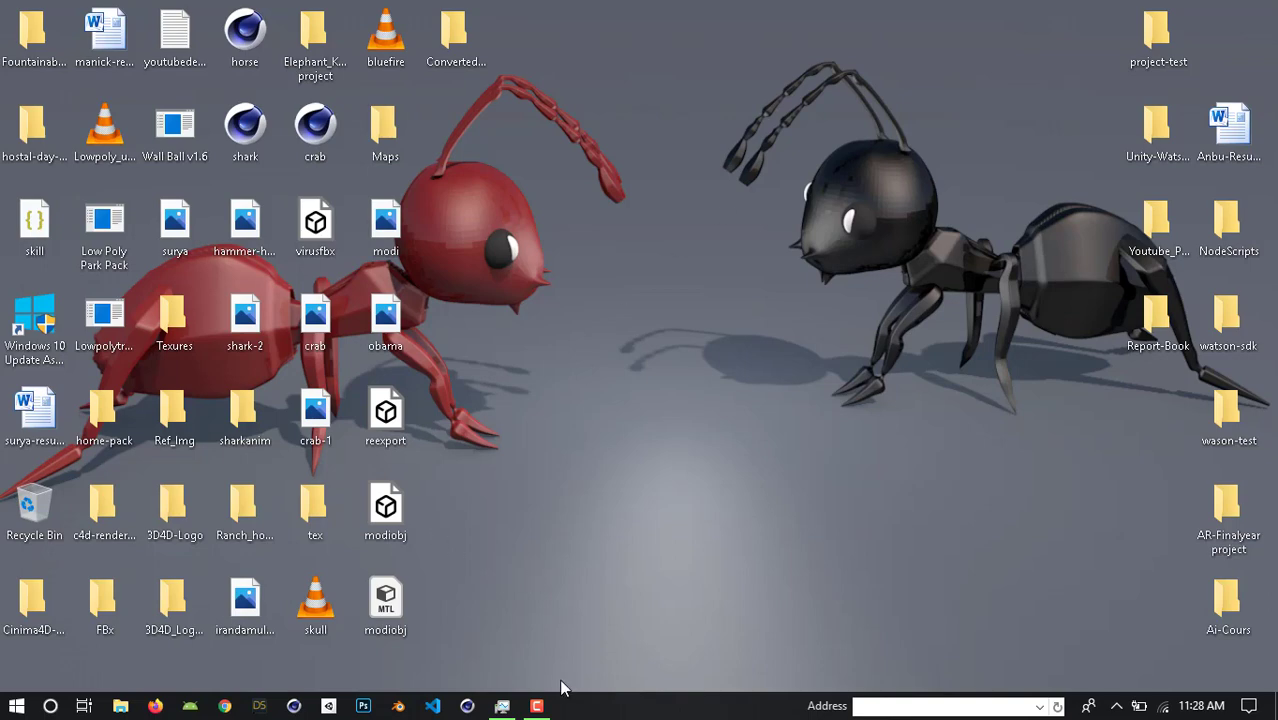
{"action": "left_click", "coordinate": [538, 705]}
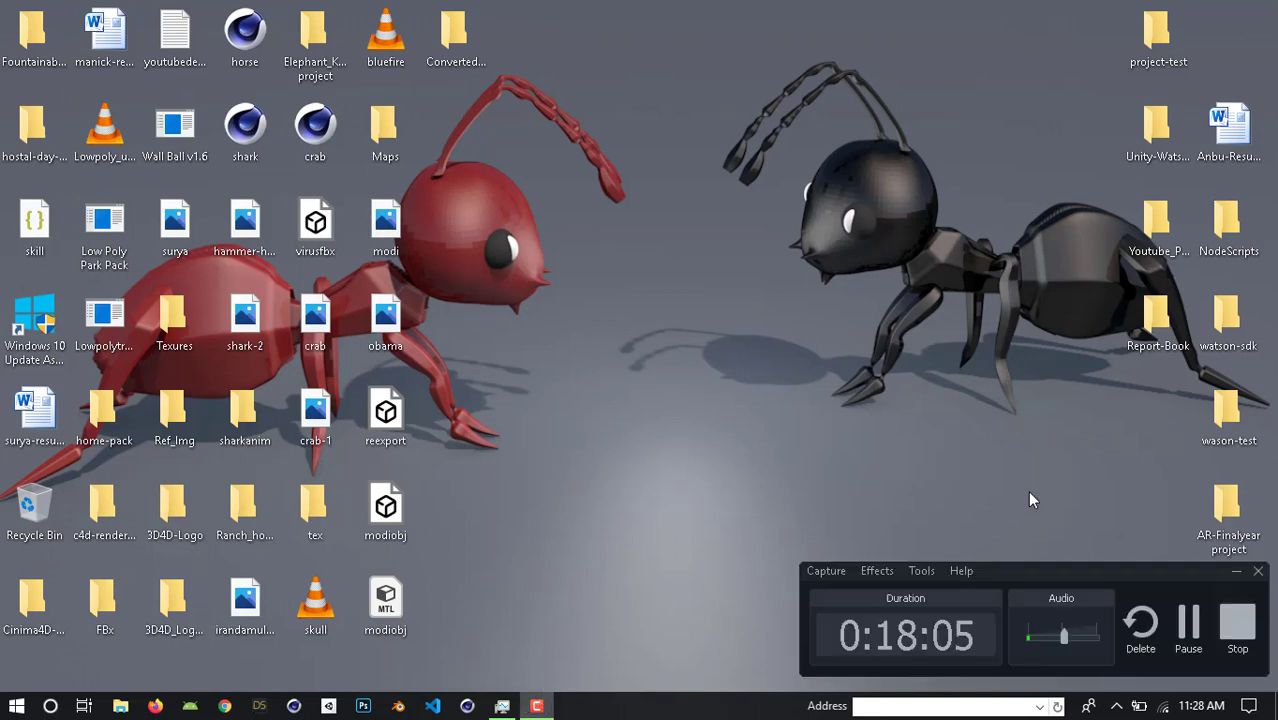
{"action": "left_click", "coordinate": [1187, 628]}
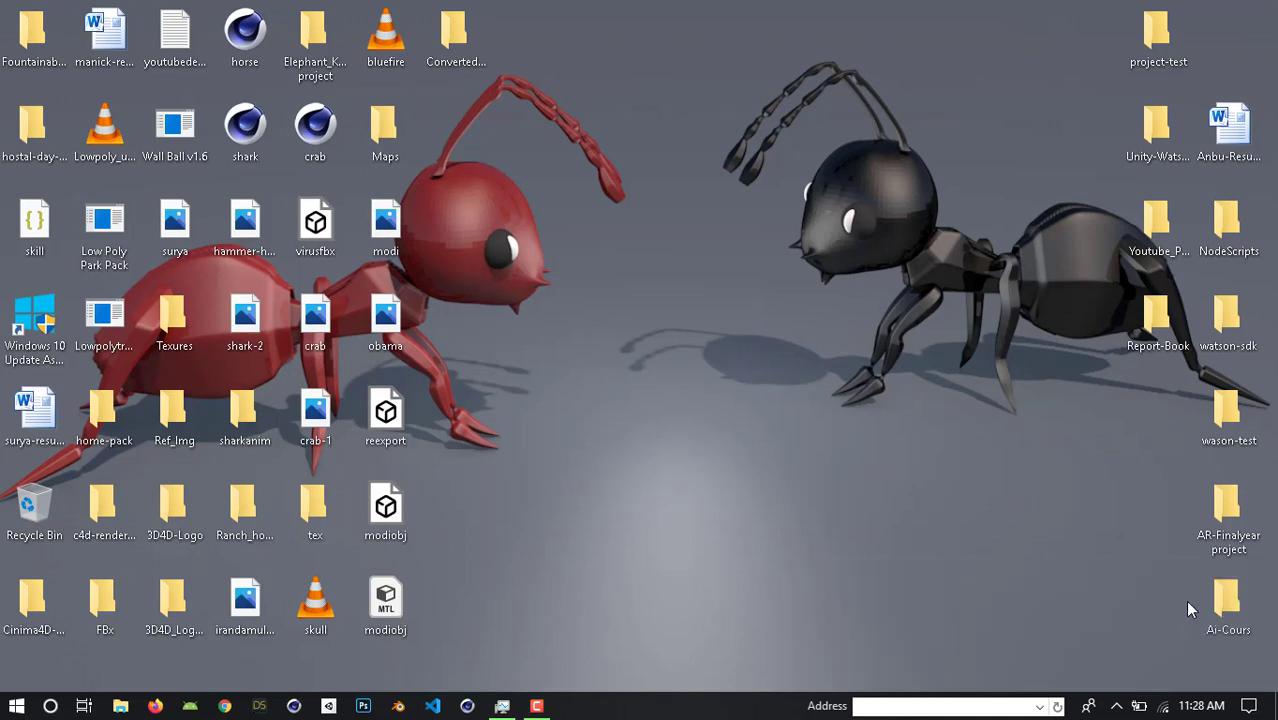